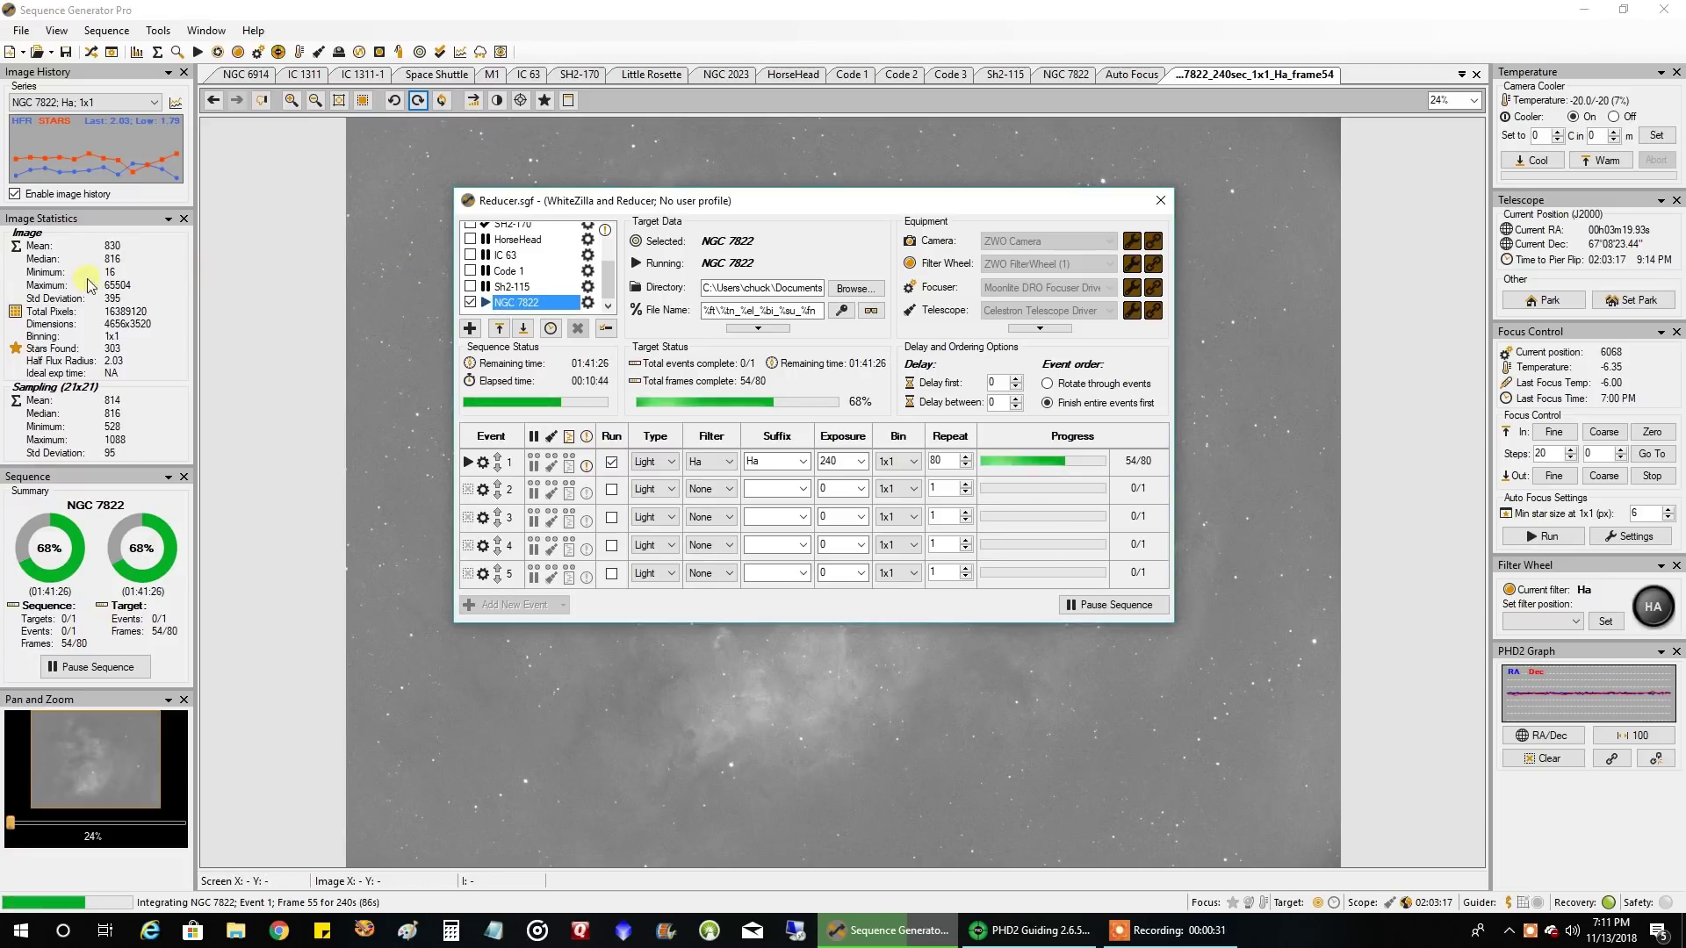
Step: Review event 1's pre- and post-event settings unchanged, close the sequence window, and switch to PHD2
right_click(471, 476)
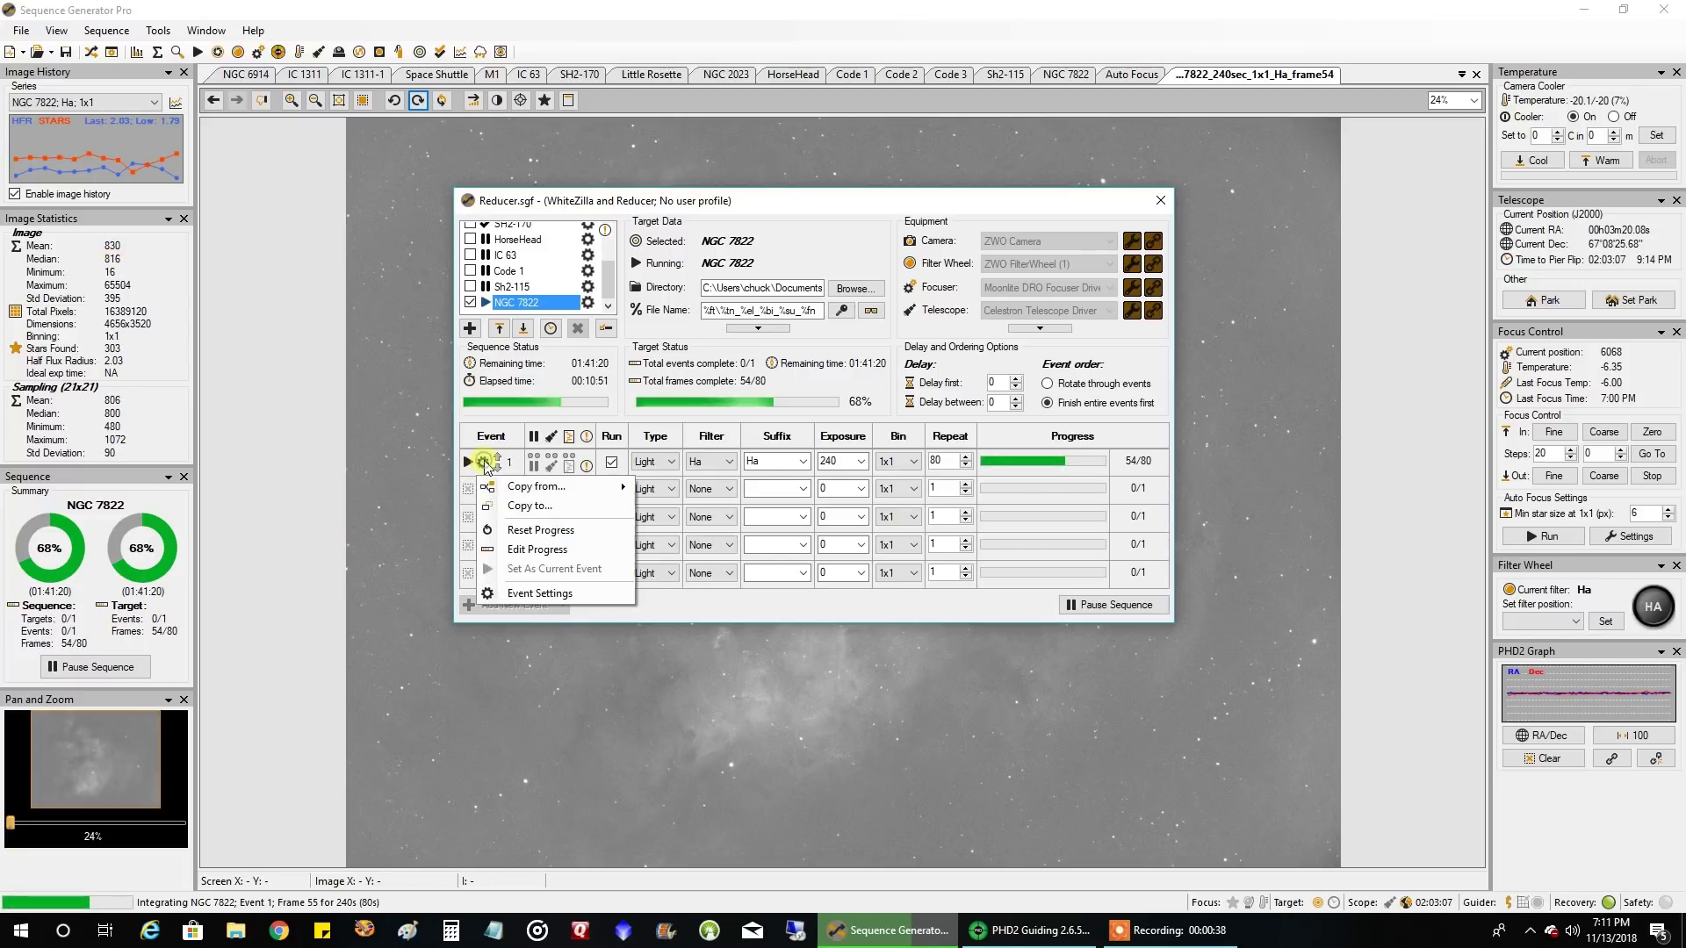
click(537, 593)
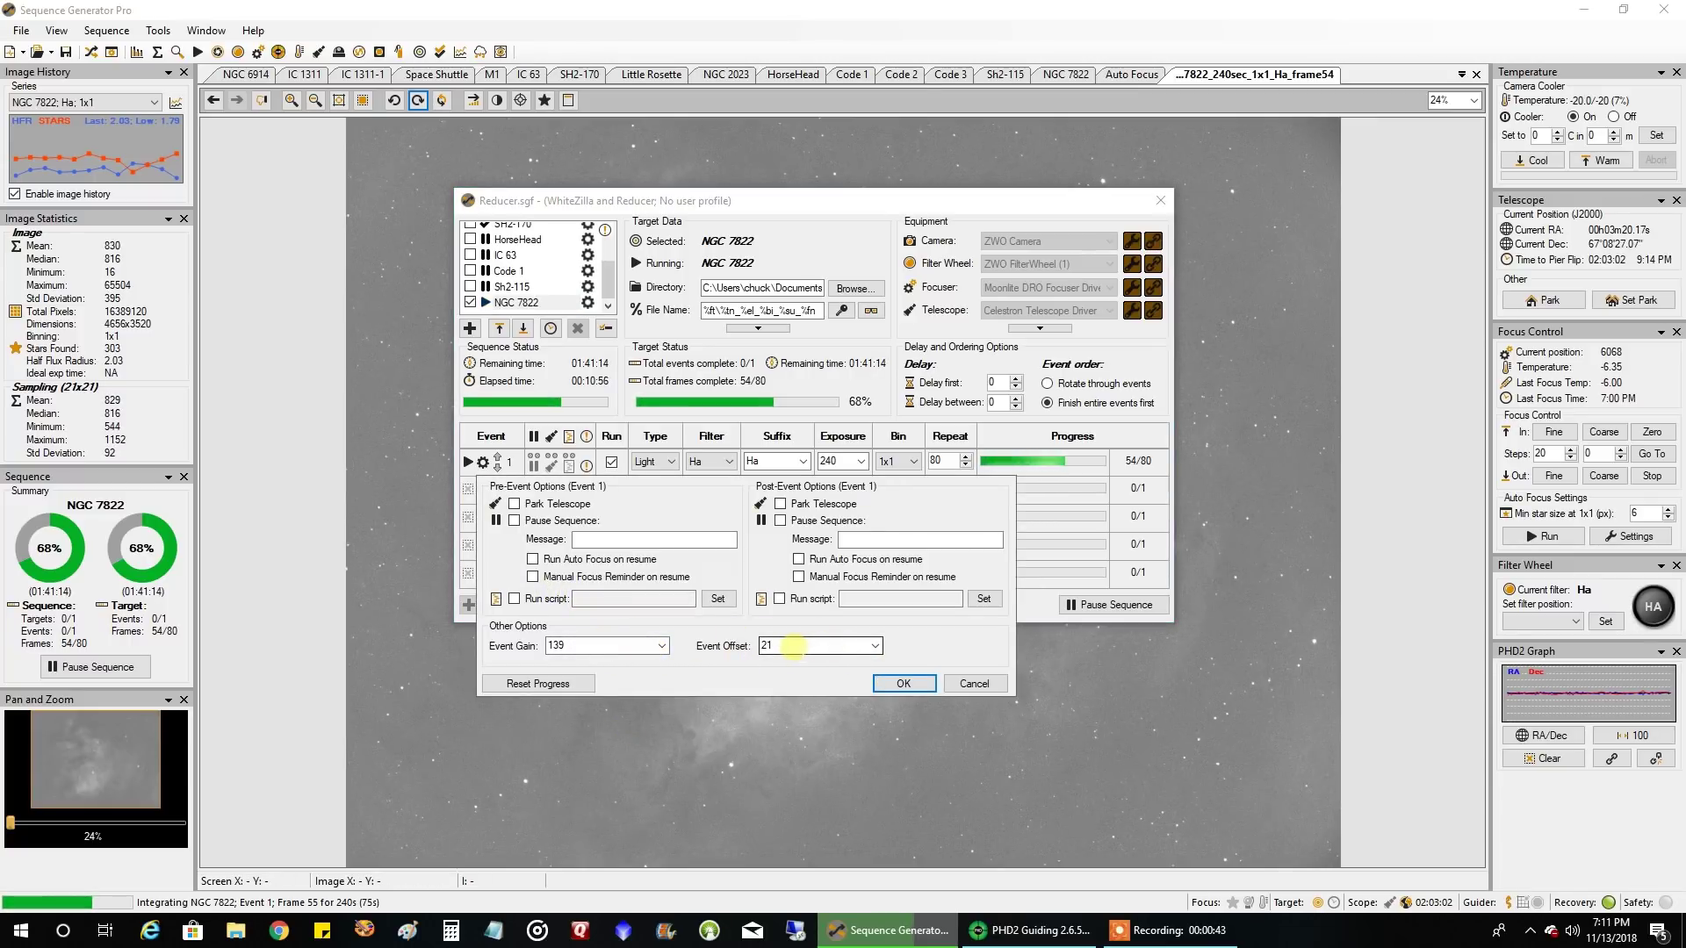
click(974, 684)
click(1163, 198)
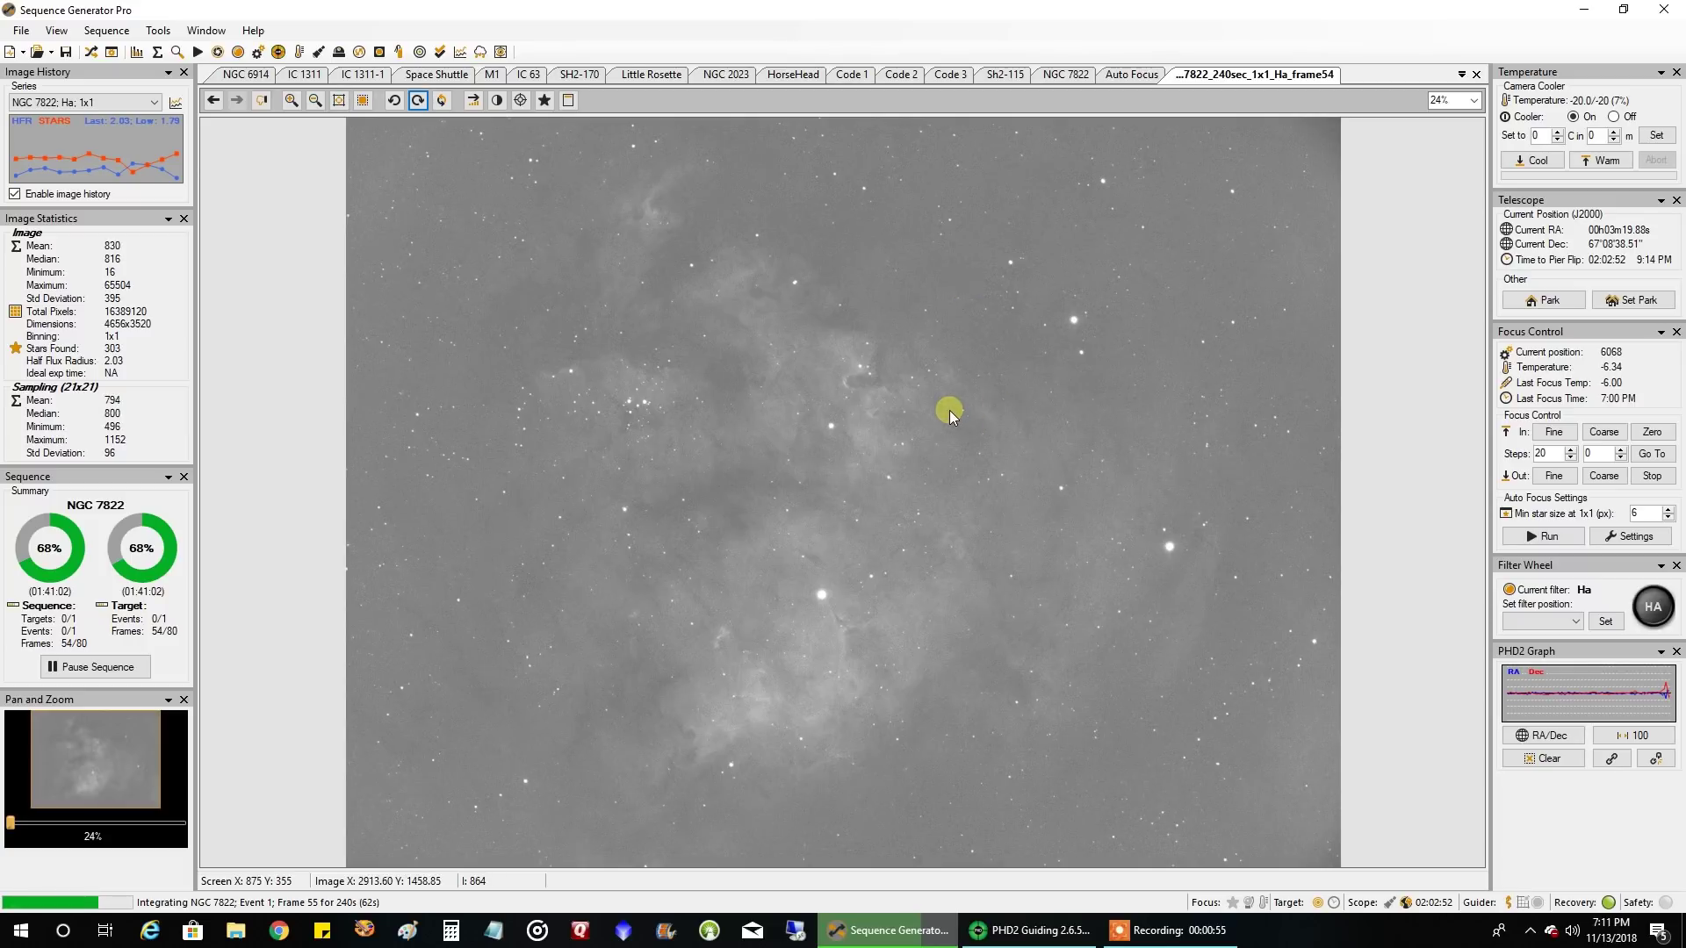
click(1014, 935)
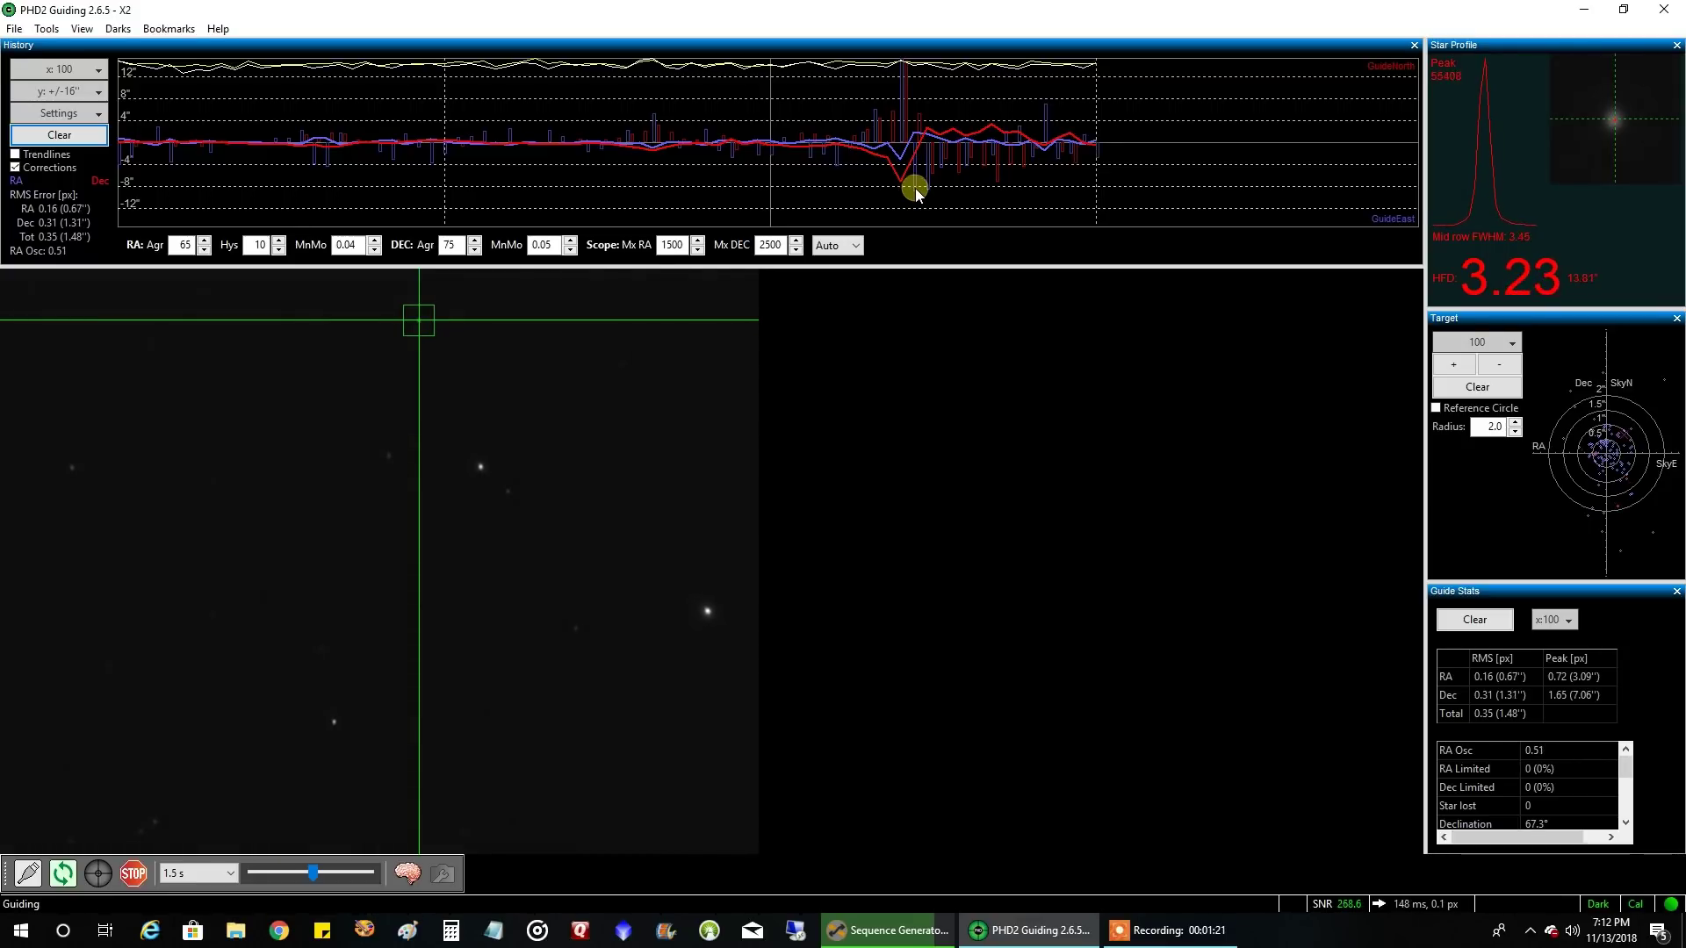
Step: Alternate between the SGP capture view and the PHD2 guiding graph, finishing on PHD2
click(904, 931)
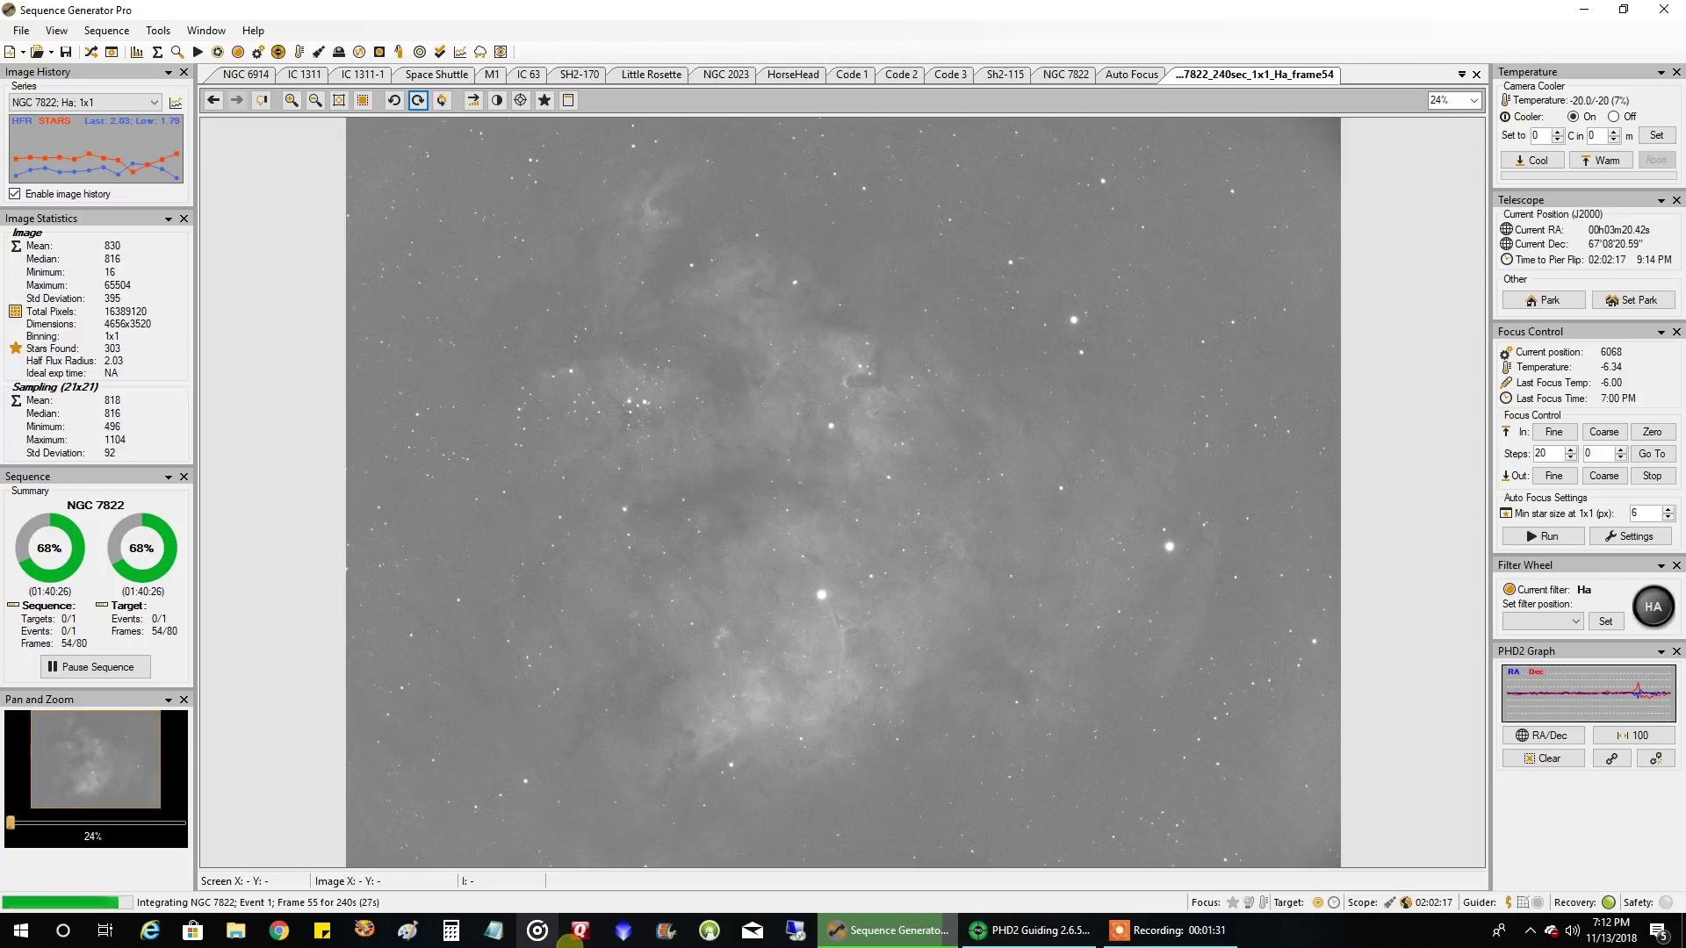
click(1012, 938)
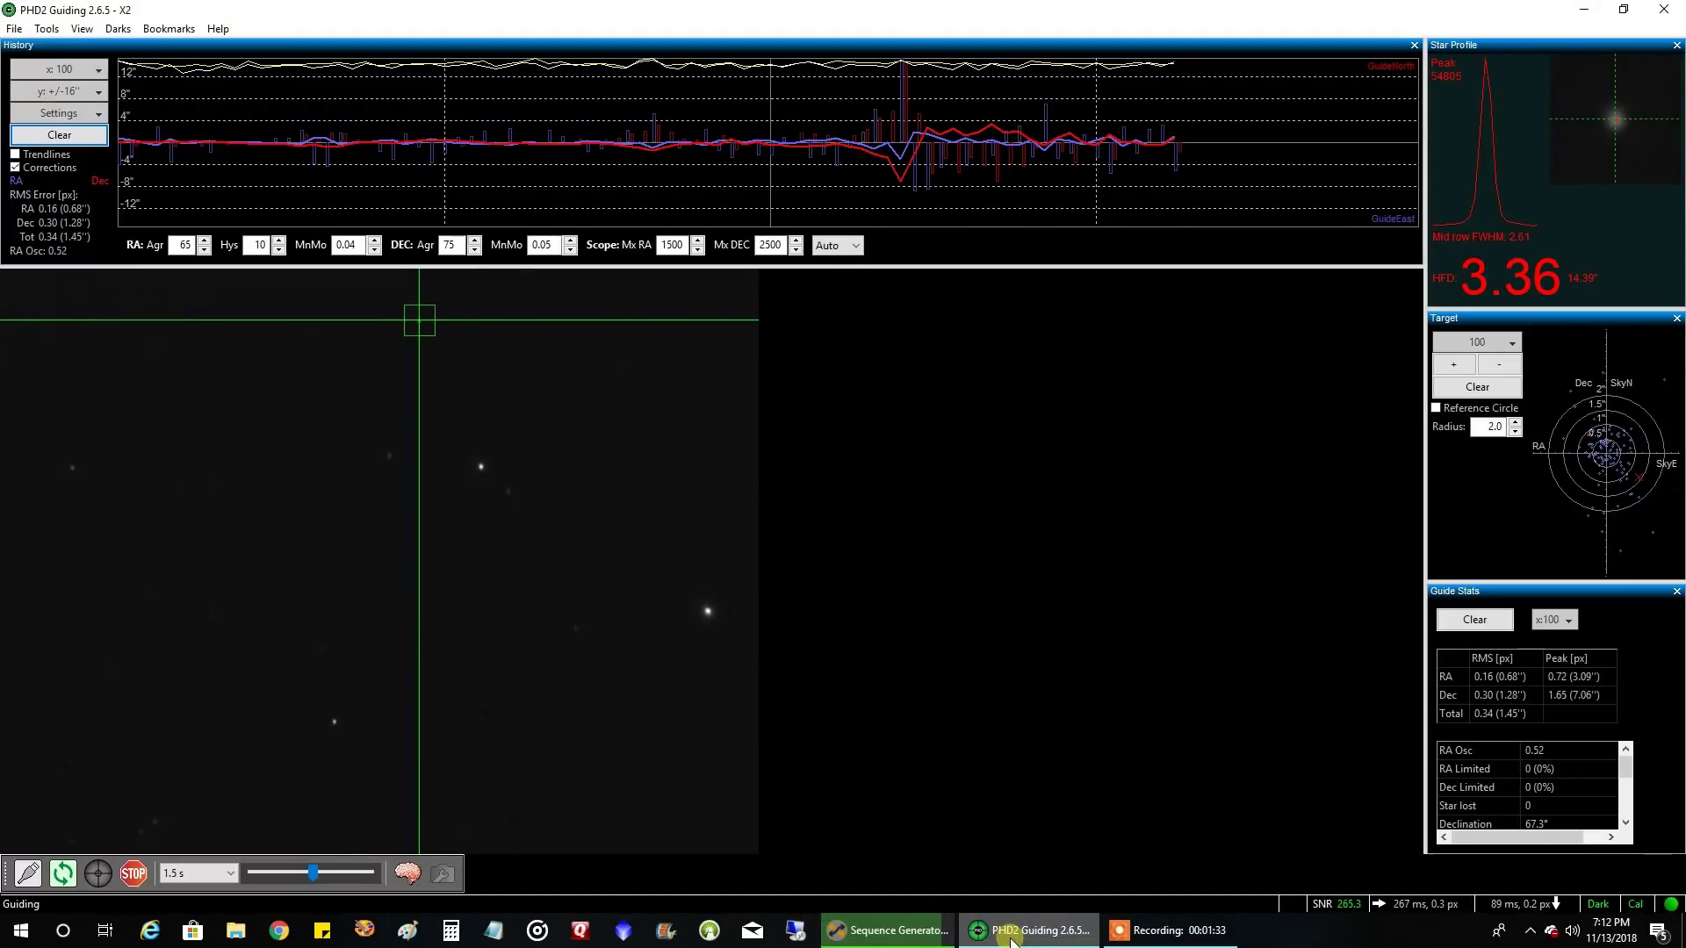
click(928, 936)
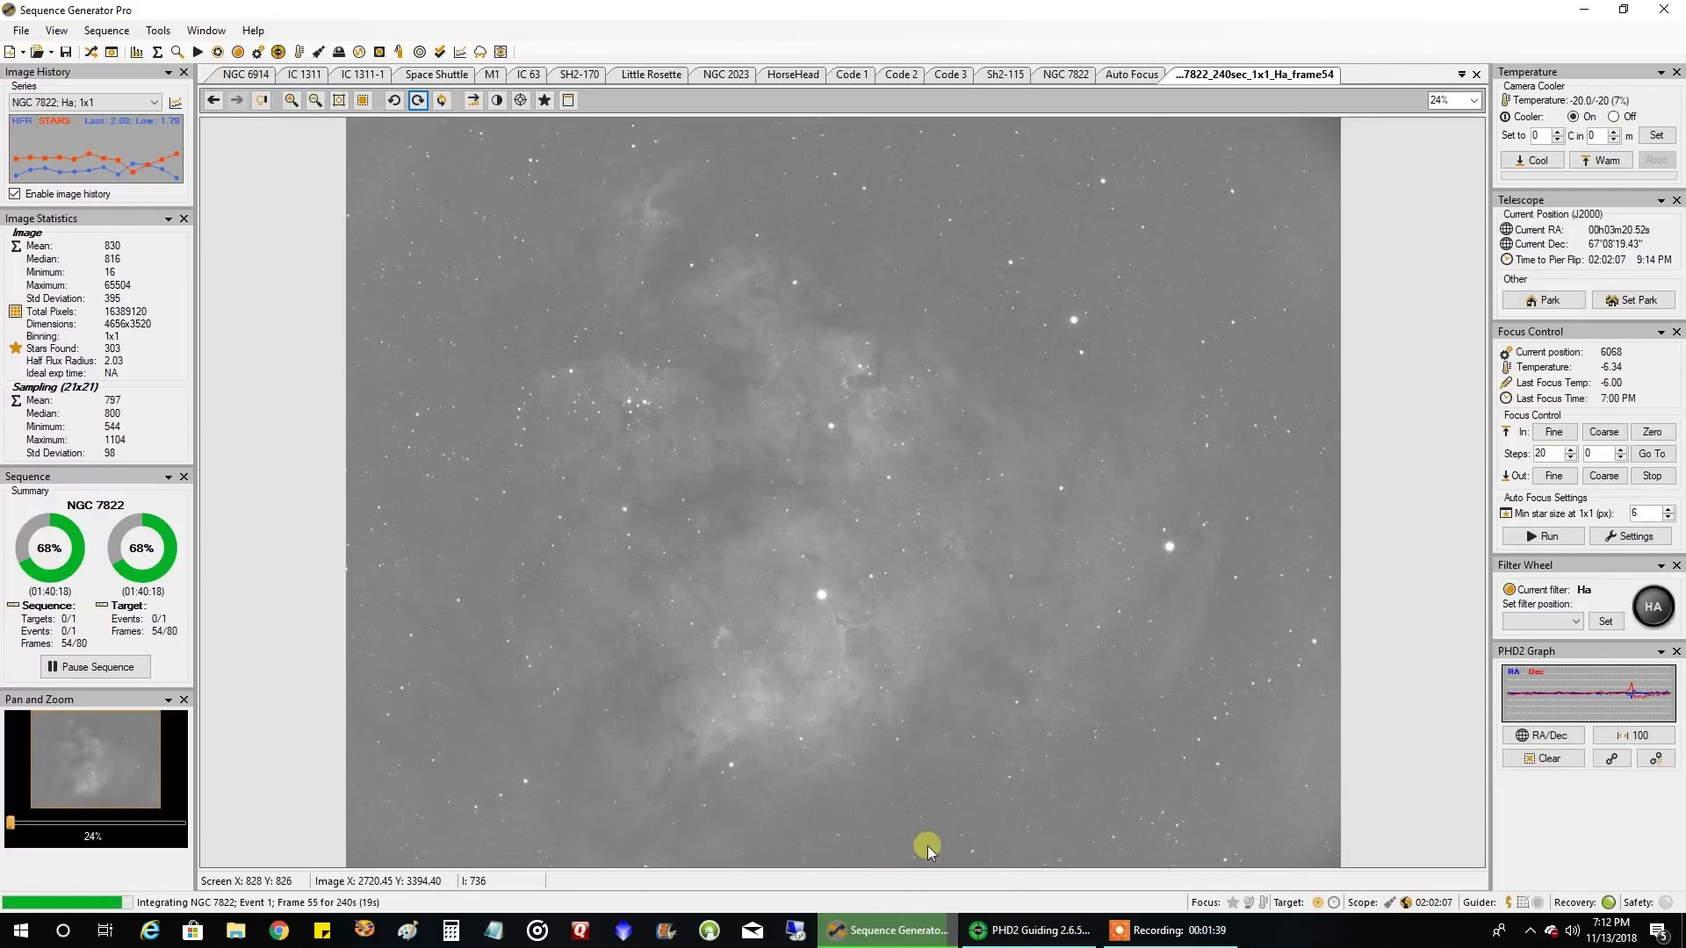
click(1008, 928)
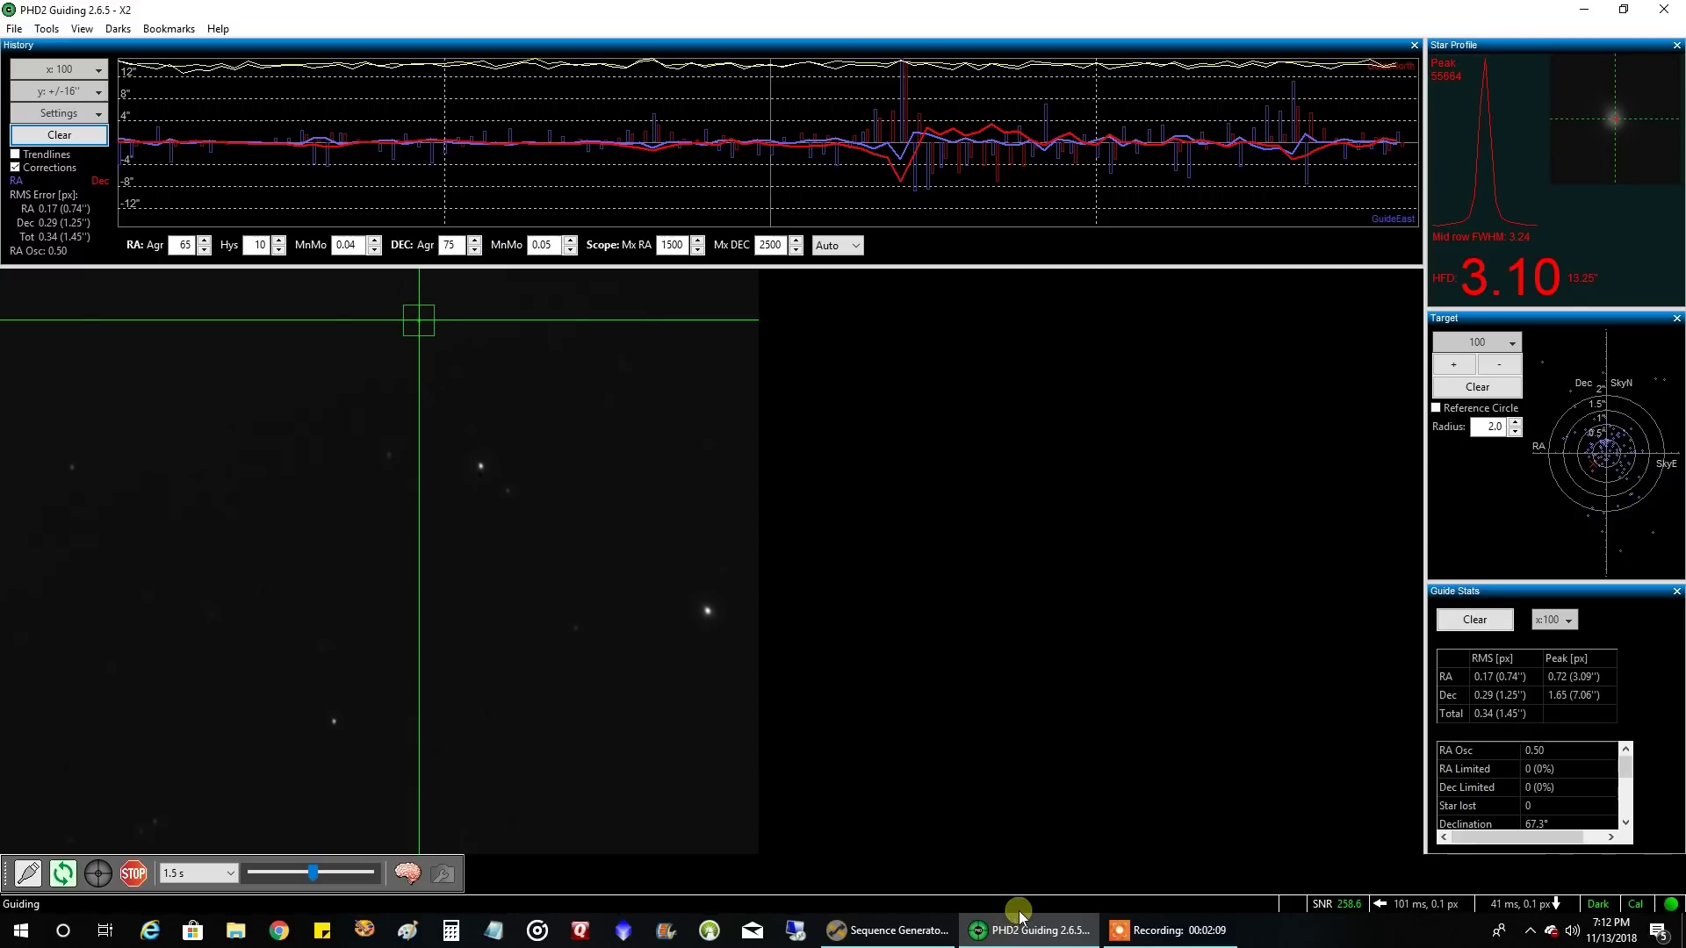
Step: Auto-stretch the newest dark NGC 7822 Ha frame in Sequence Generator Pro
click(889, 935)
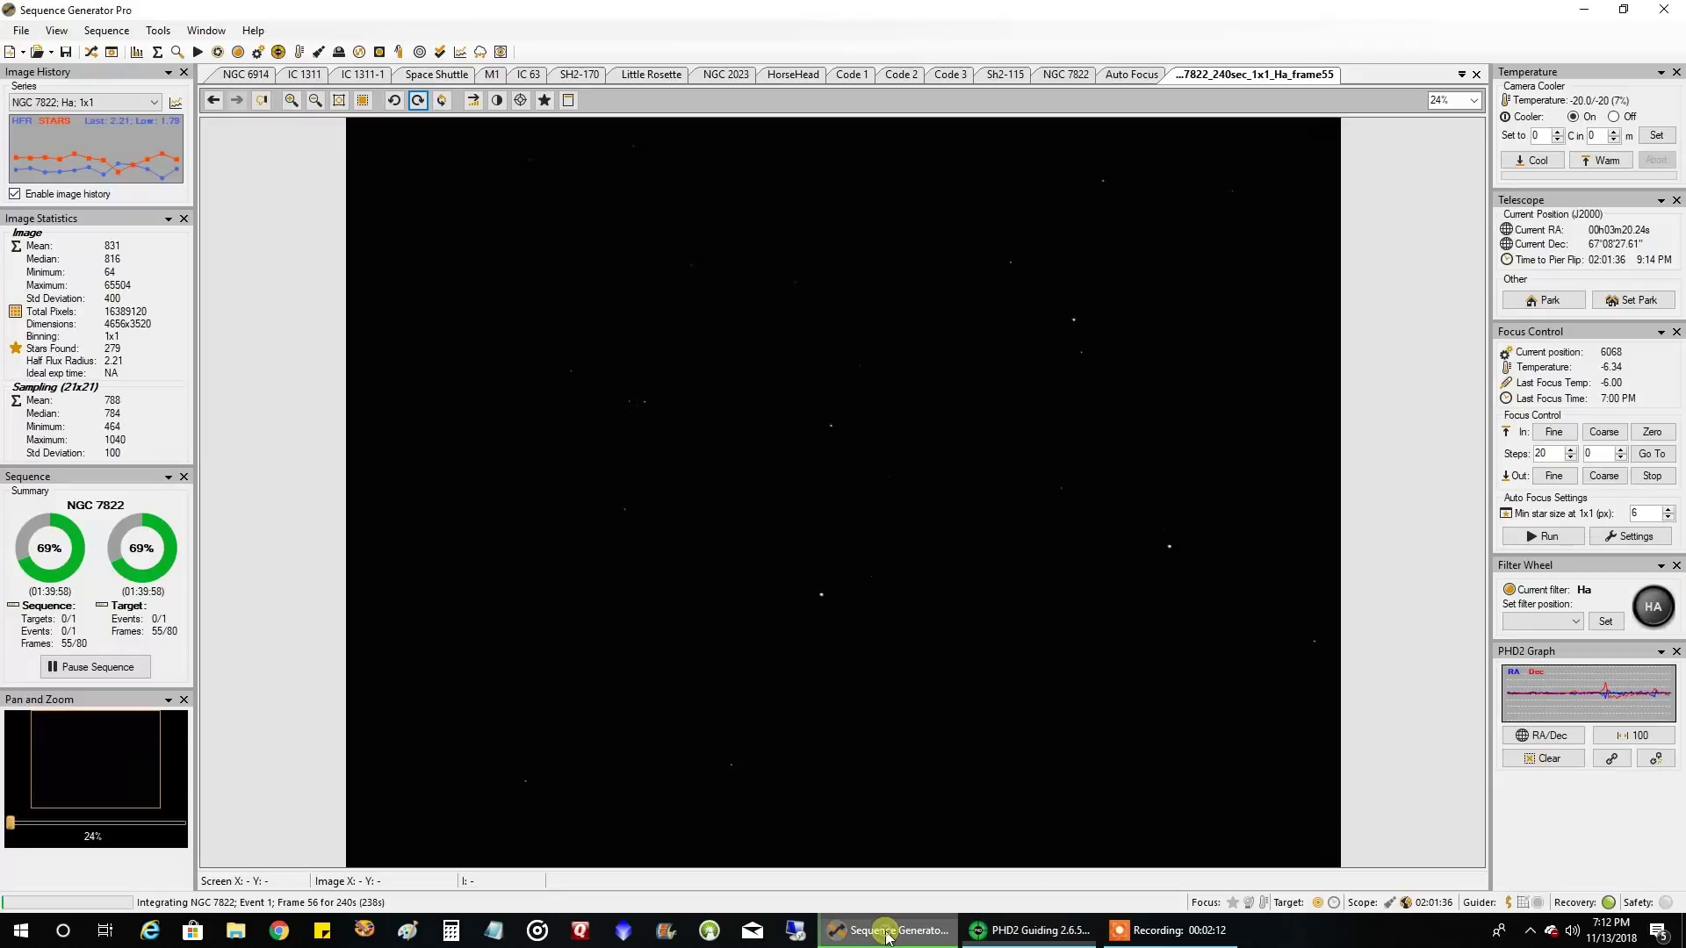
right_click(772, 319)
click(861, 414)
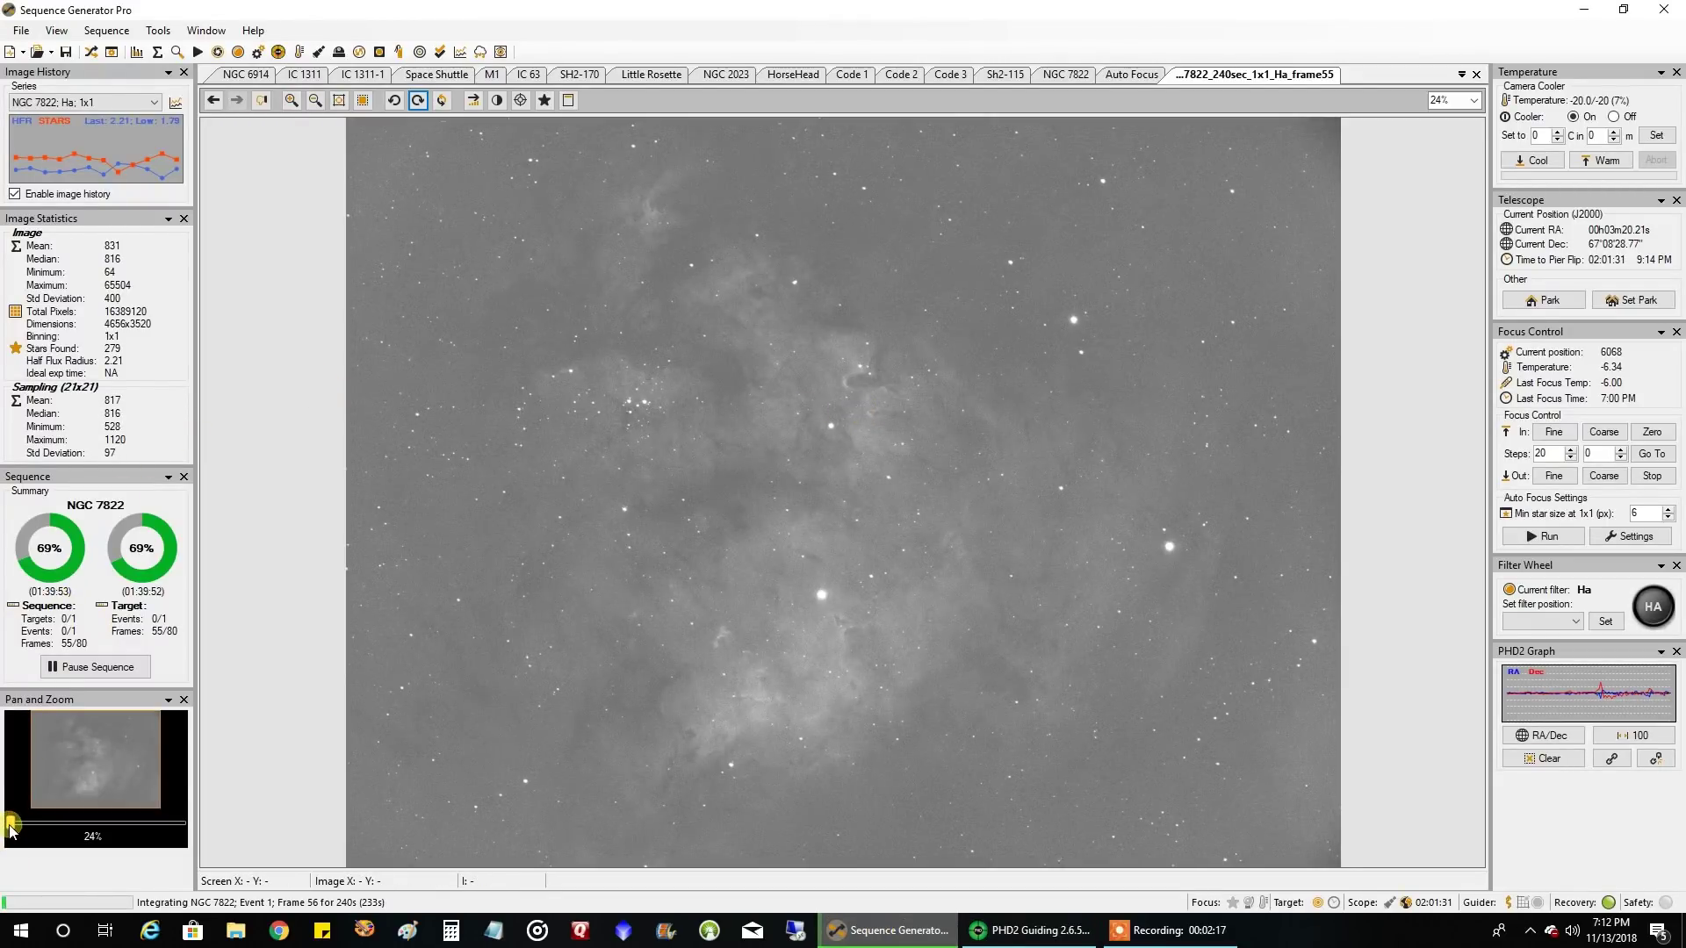
Step: Zoom and pan the Ha frame to inspect its stars and nebulosity closely
drag(10, 823, 47, 823)
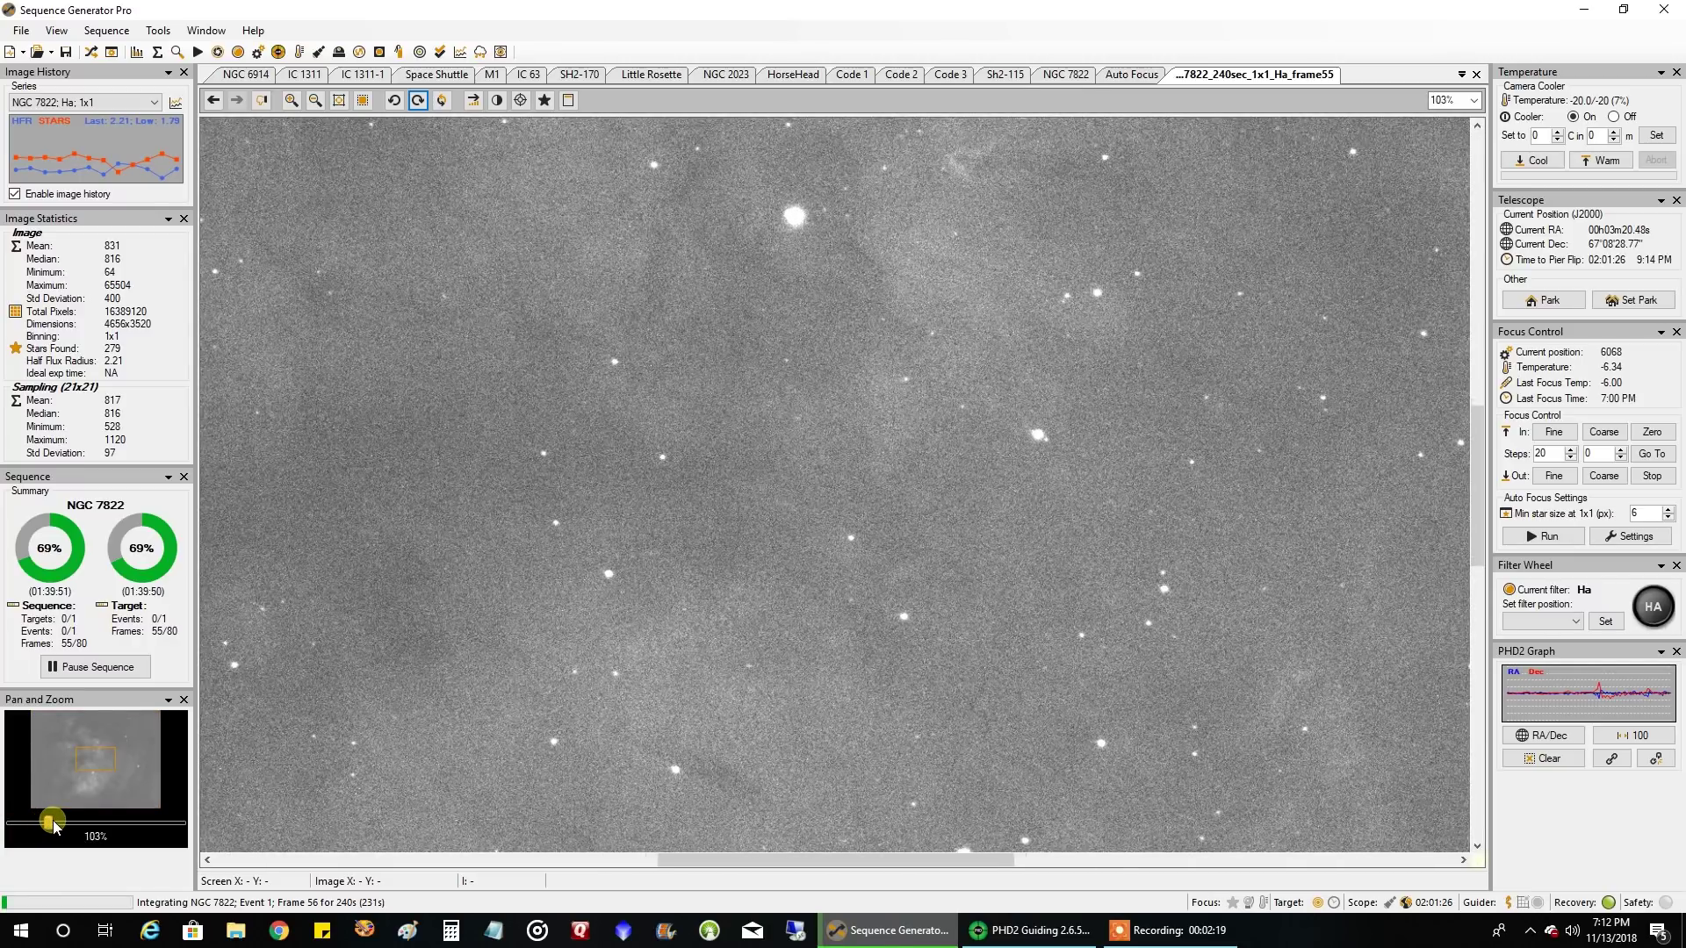
scroll(48, 823, up, 2)
drag(41, 823, 30, 824)
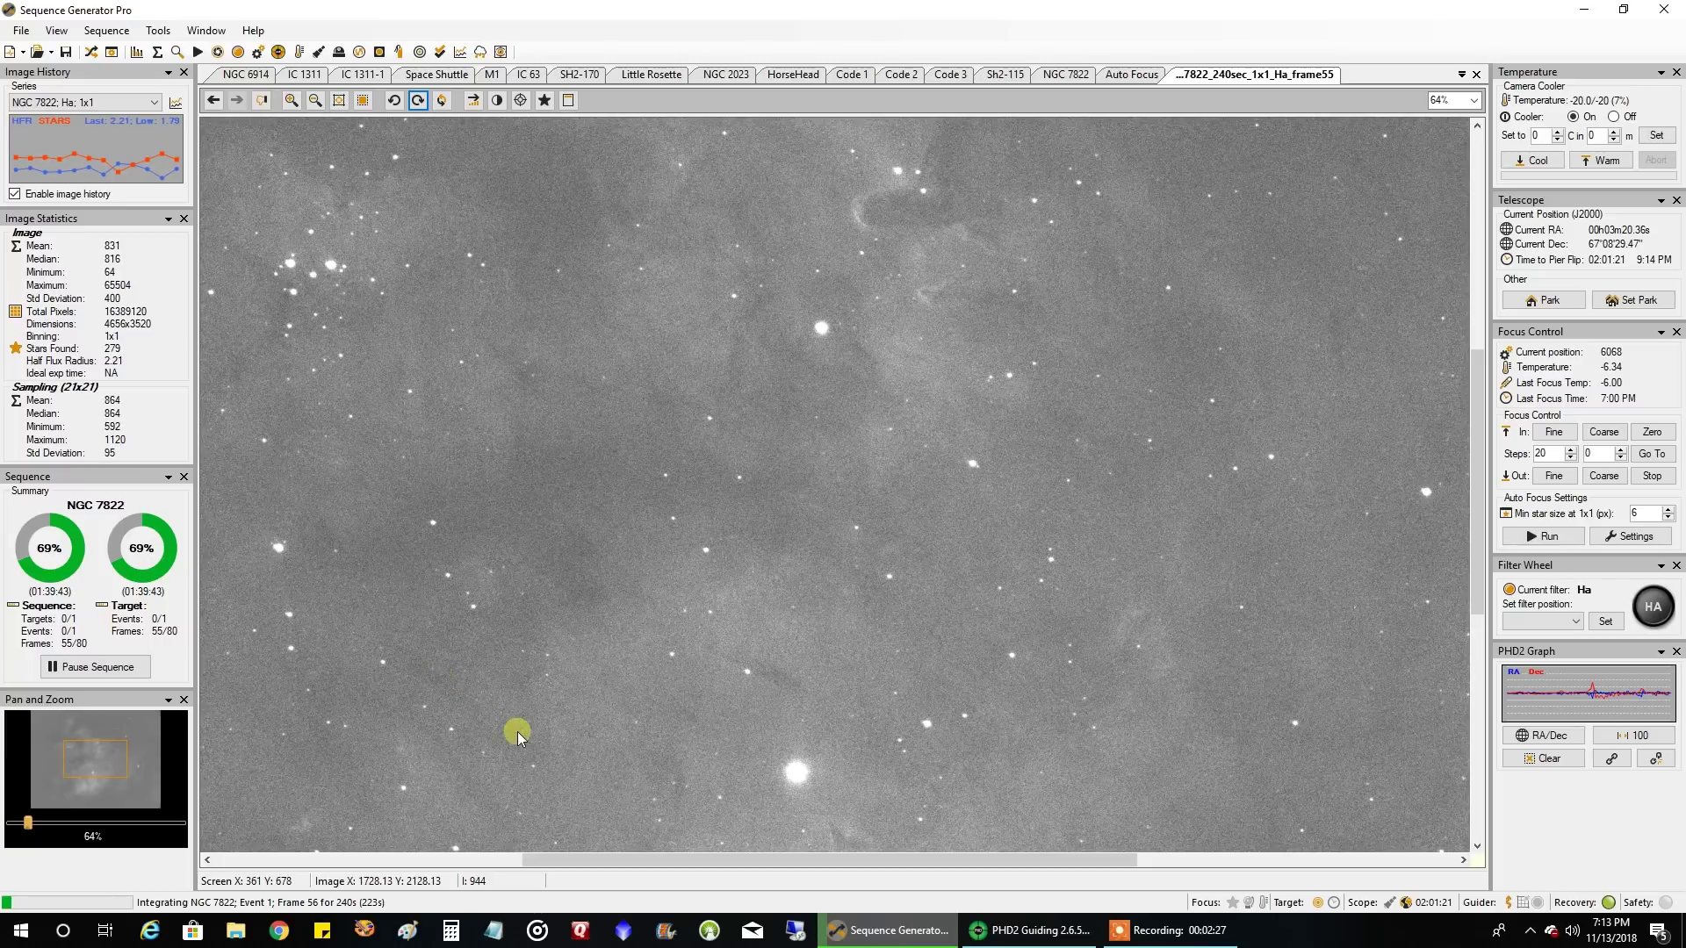
drag(545, 858, 407, 859)
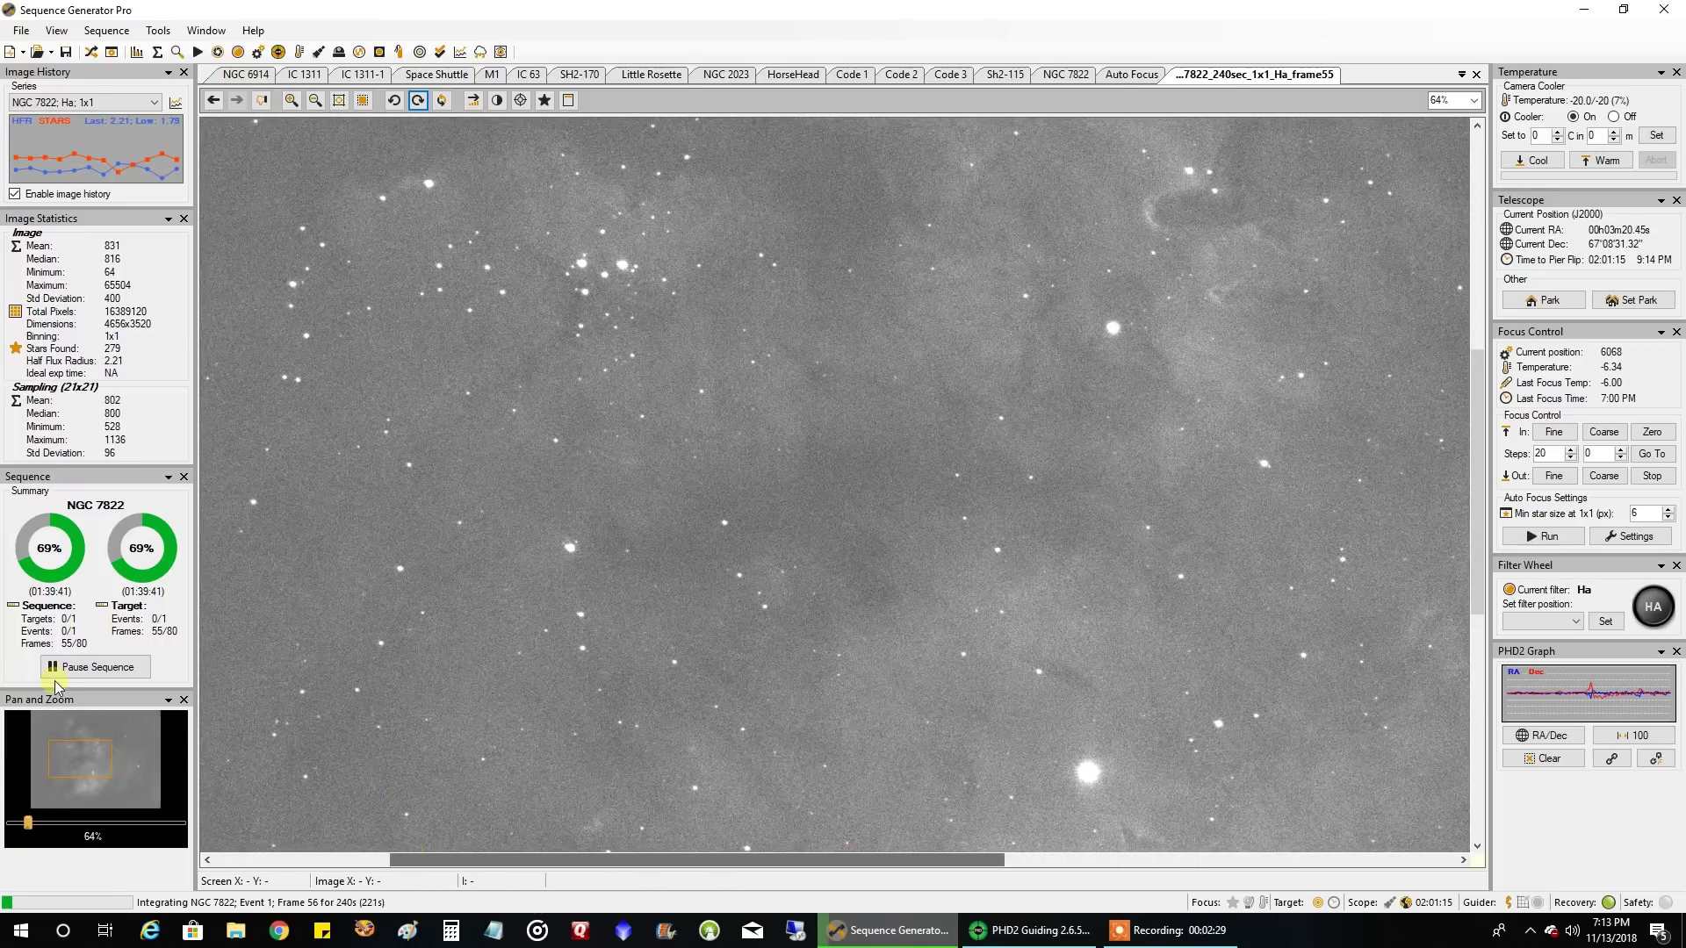
drag(28, 823, 40, 821)
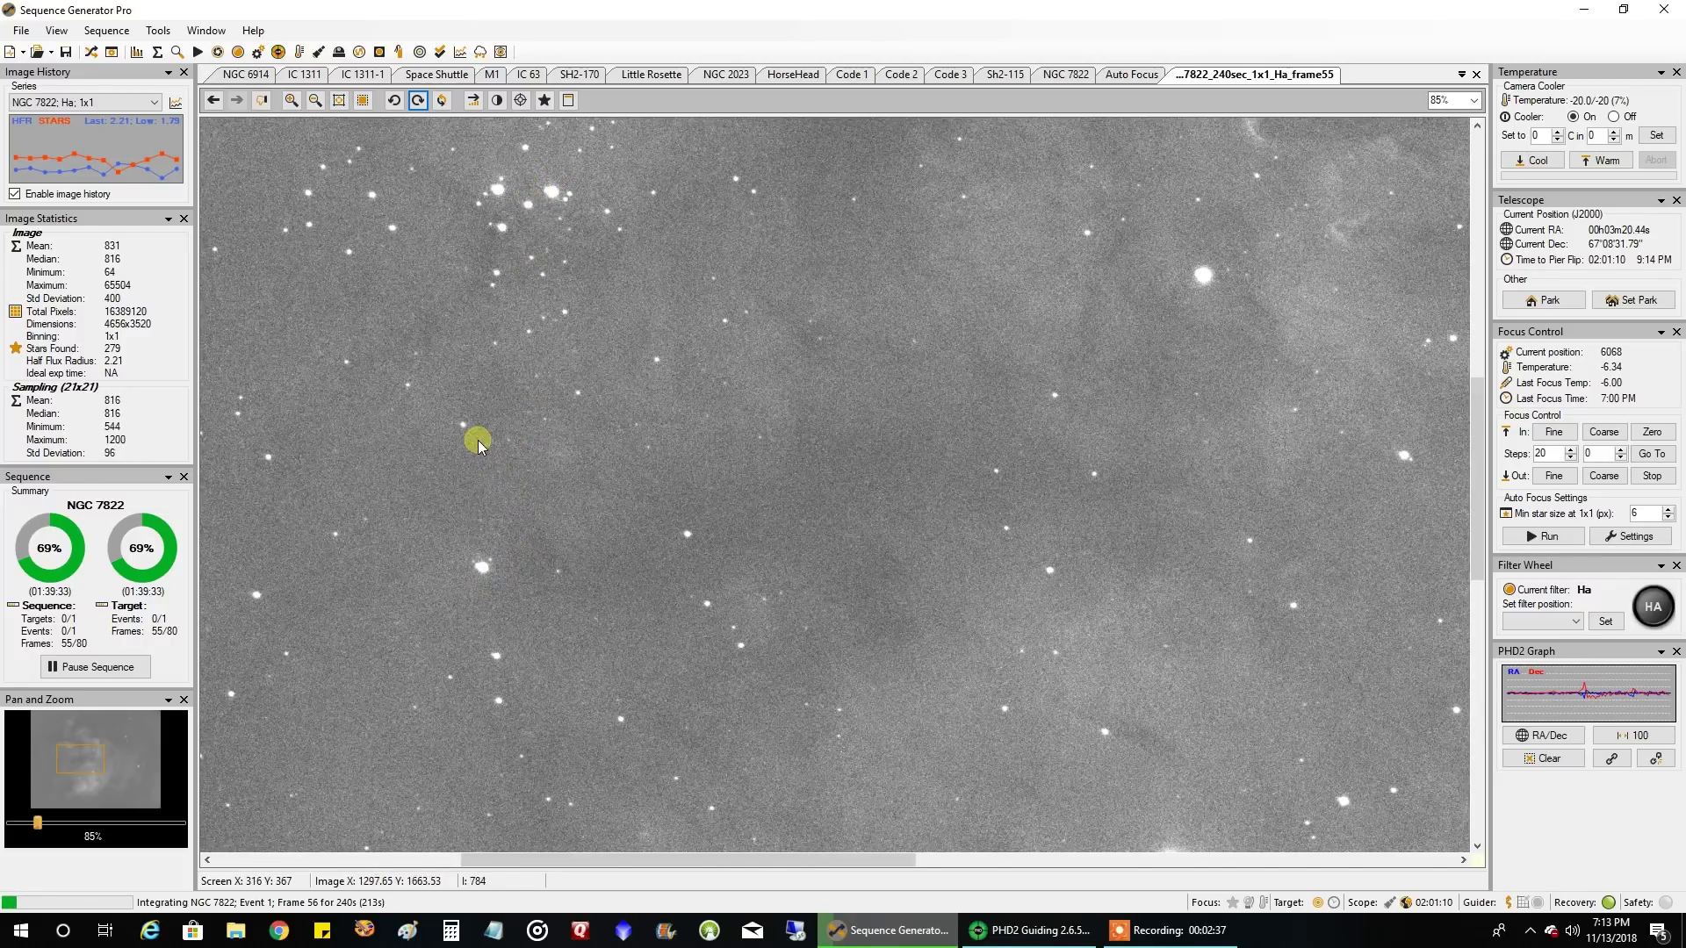
right_click(118, 72)
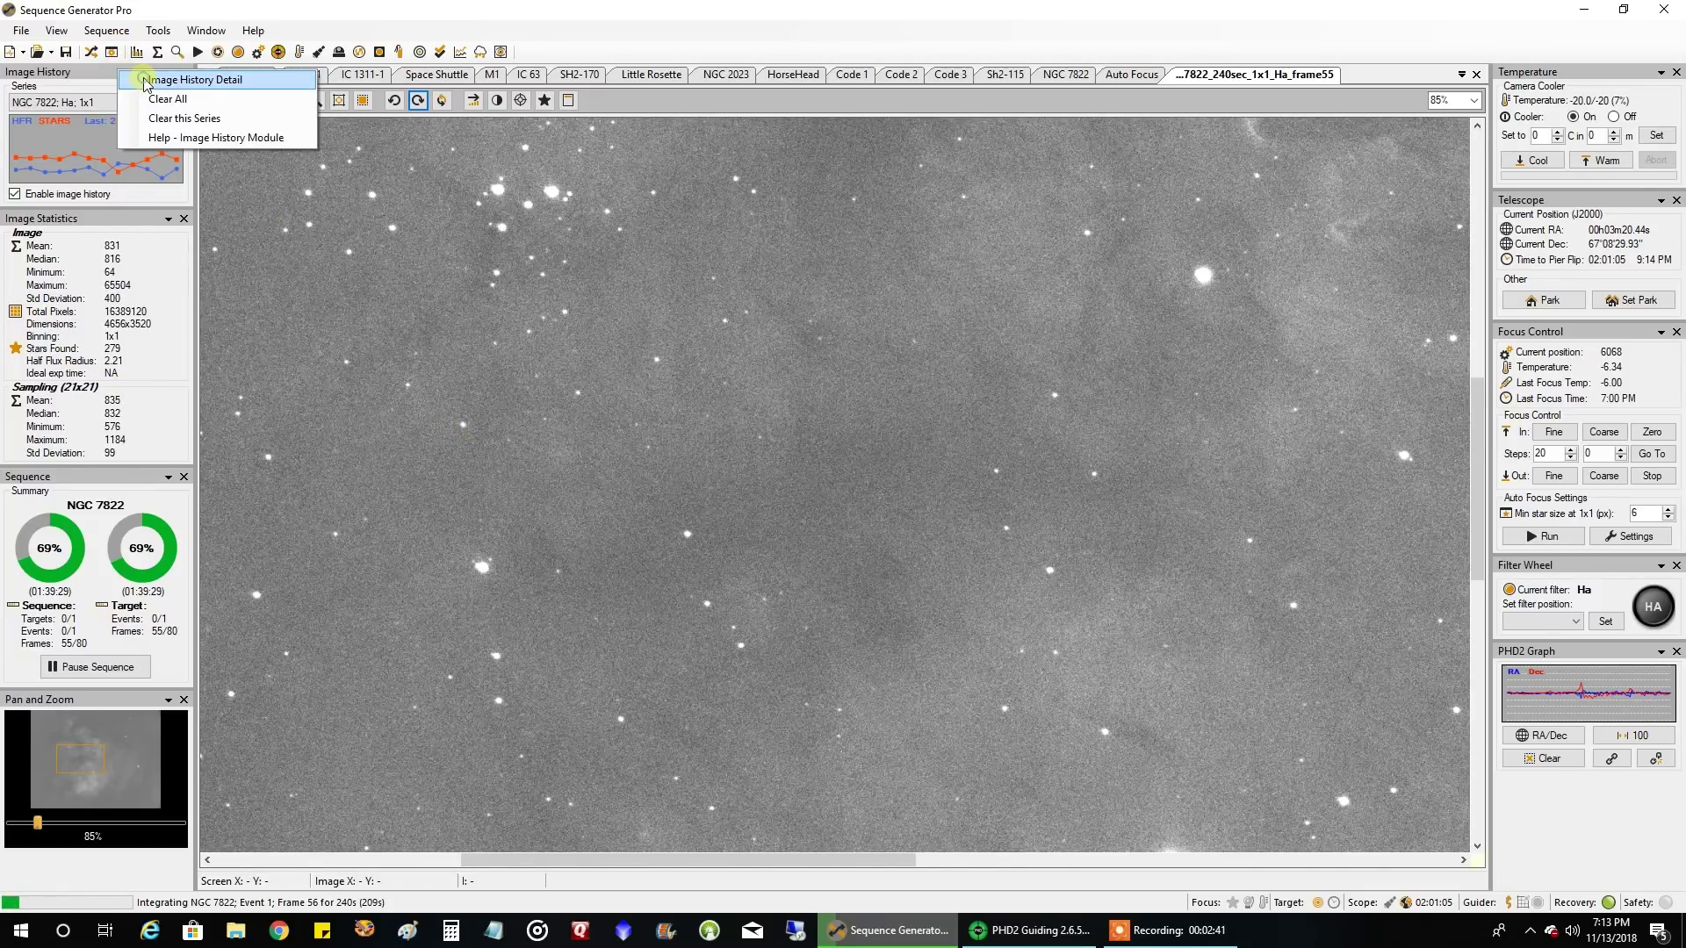
click(145, 80)
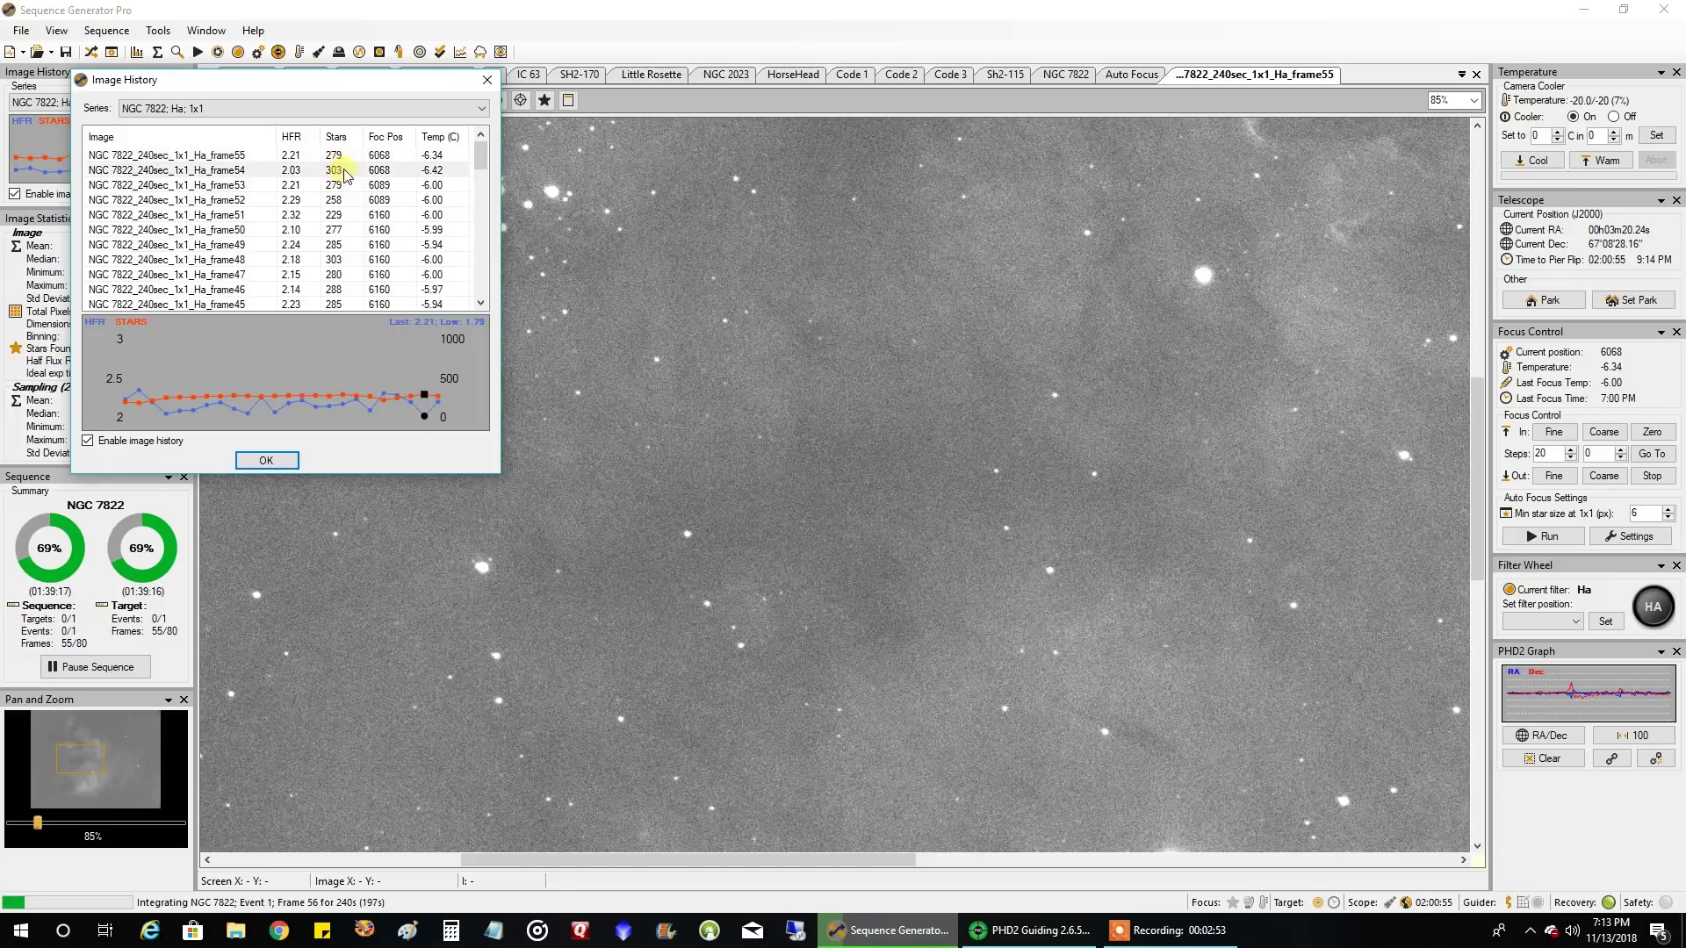
click(487, 81)
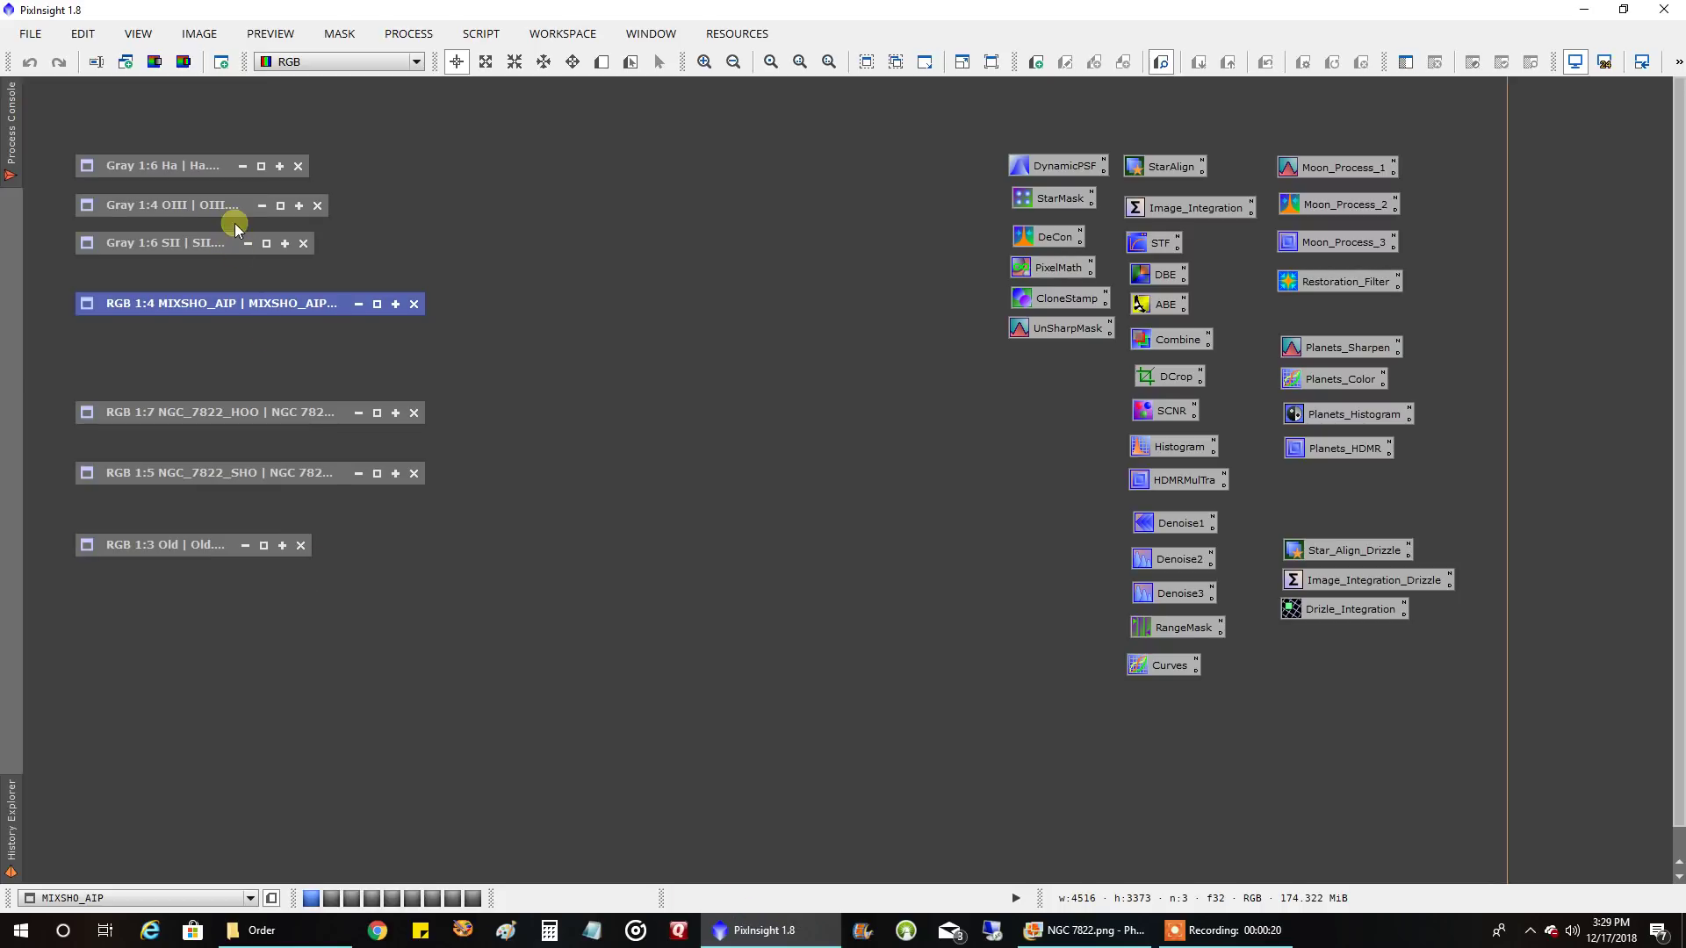
Step: Restore the Ha master from its icon and move its window higher on the workspace
double_click(209, 166)
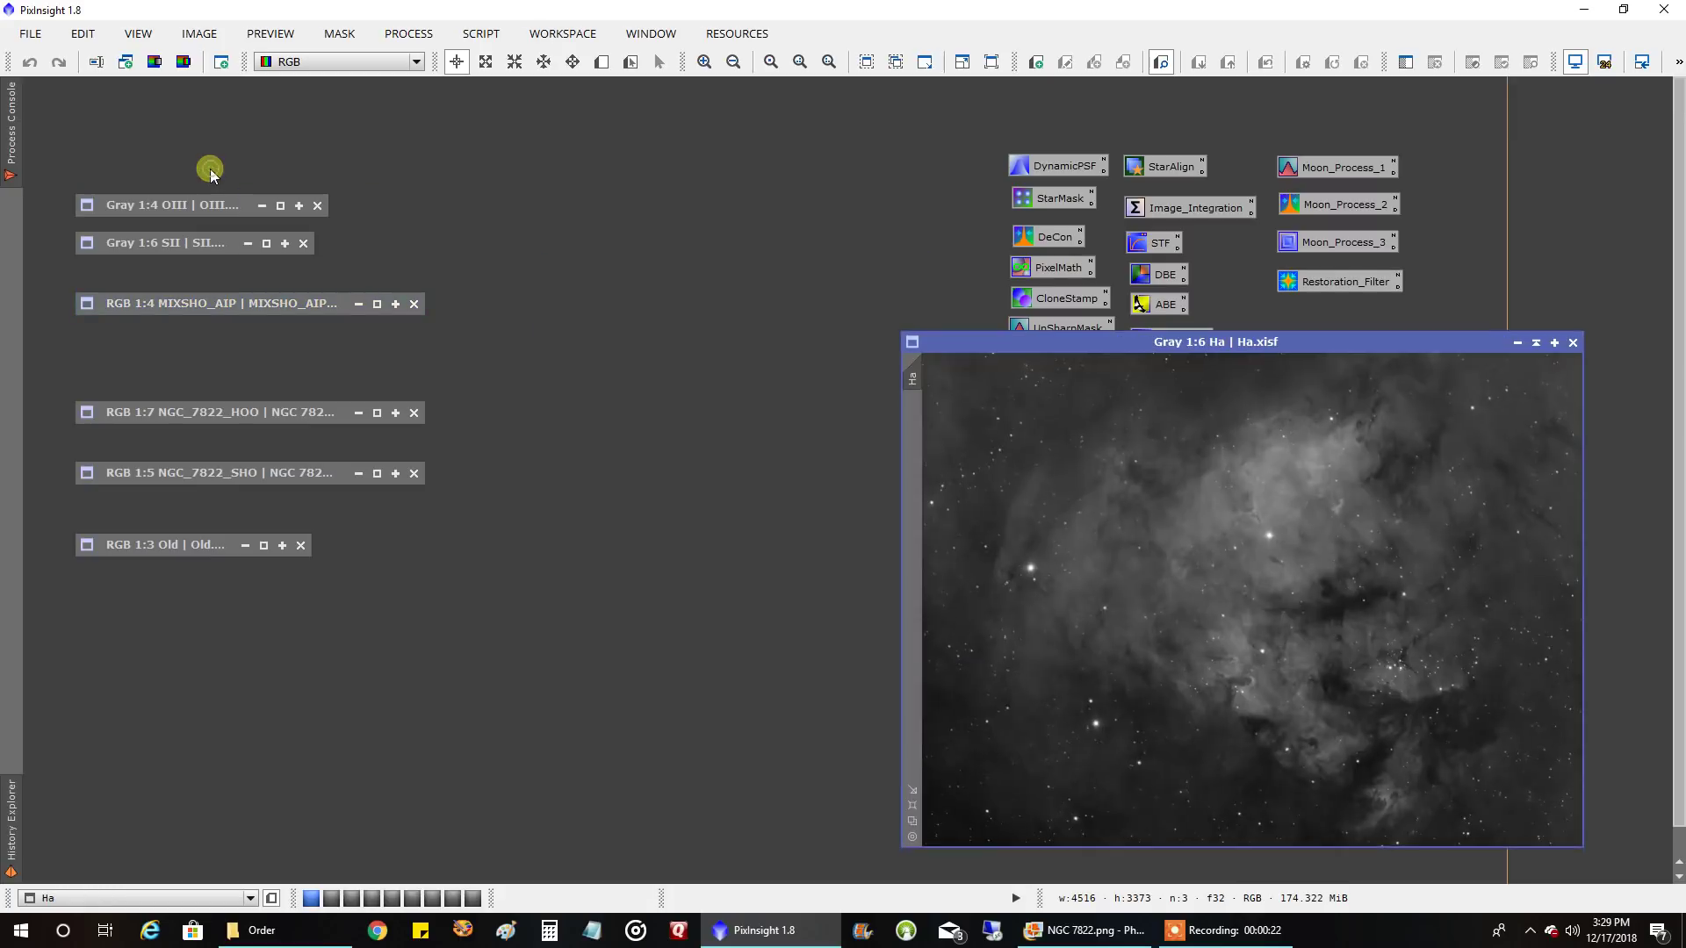
drag(1200, 343, 1196, 141)
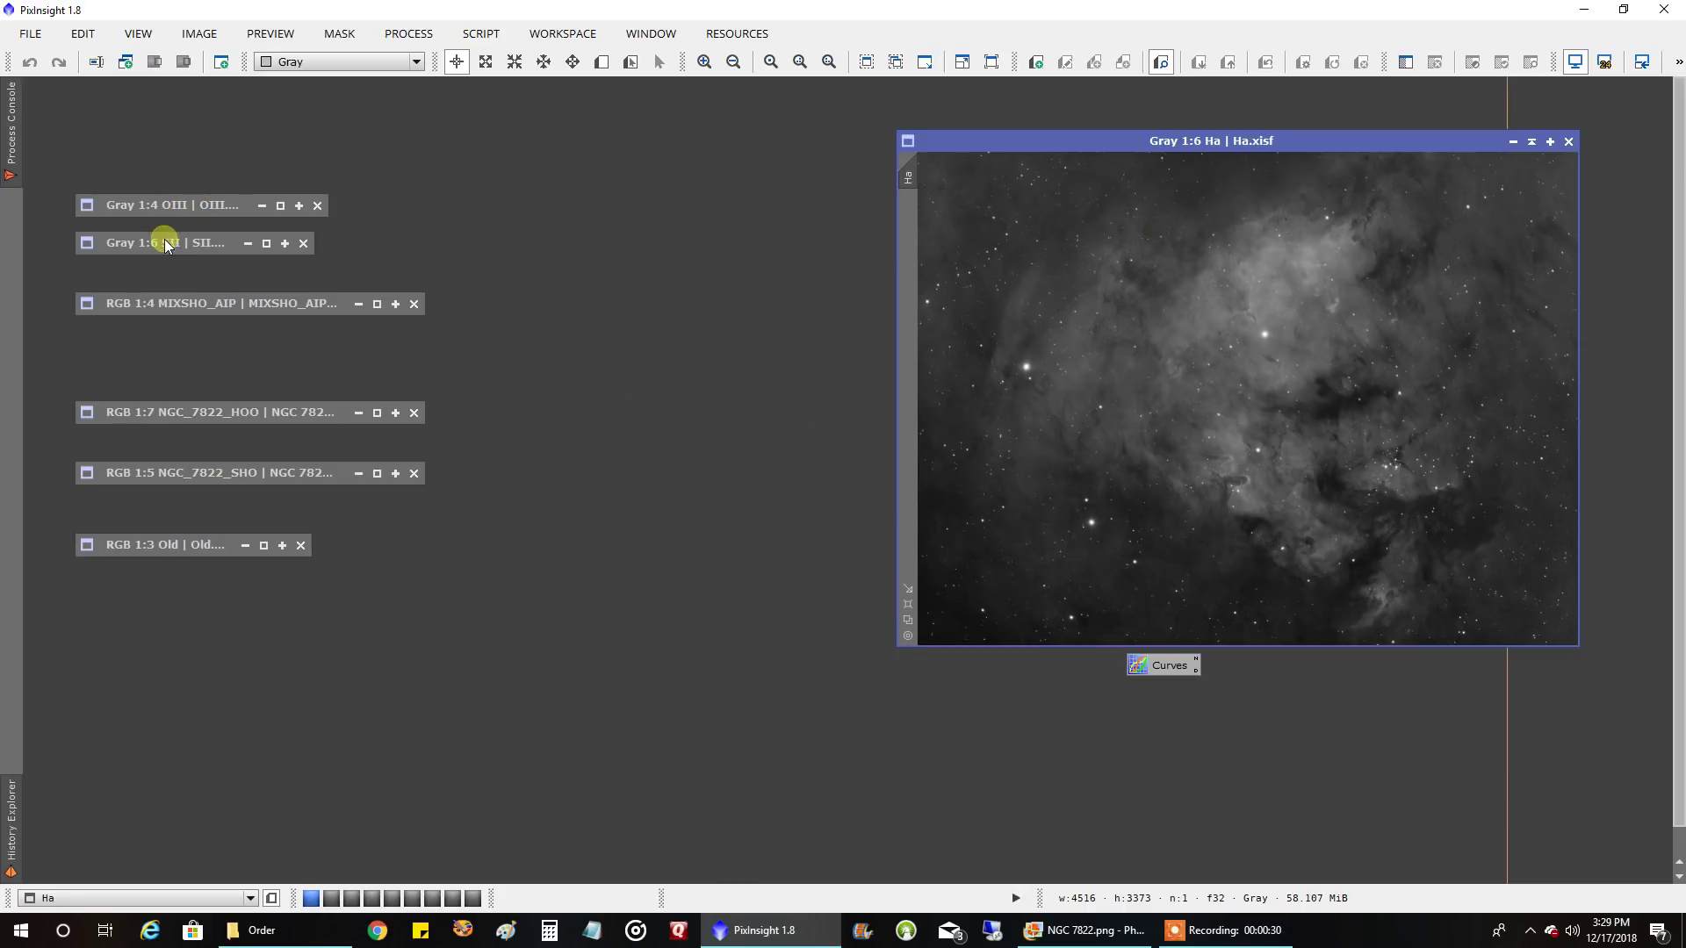
Step: Open the OIII master at 1:6 beside the Ha image, then open the SII master
double_click(167, 208)
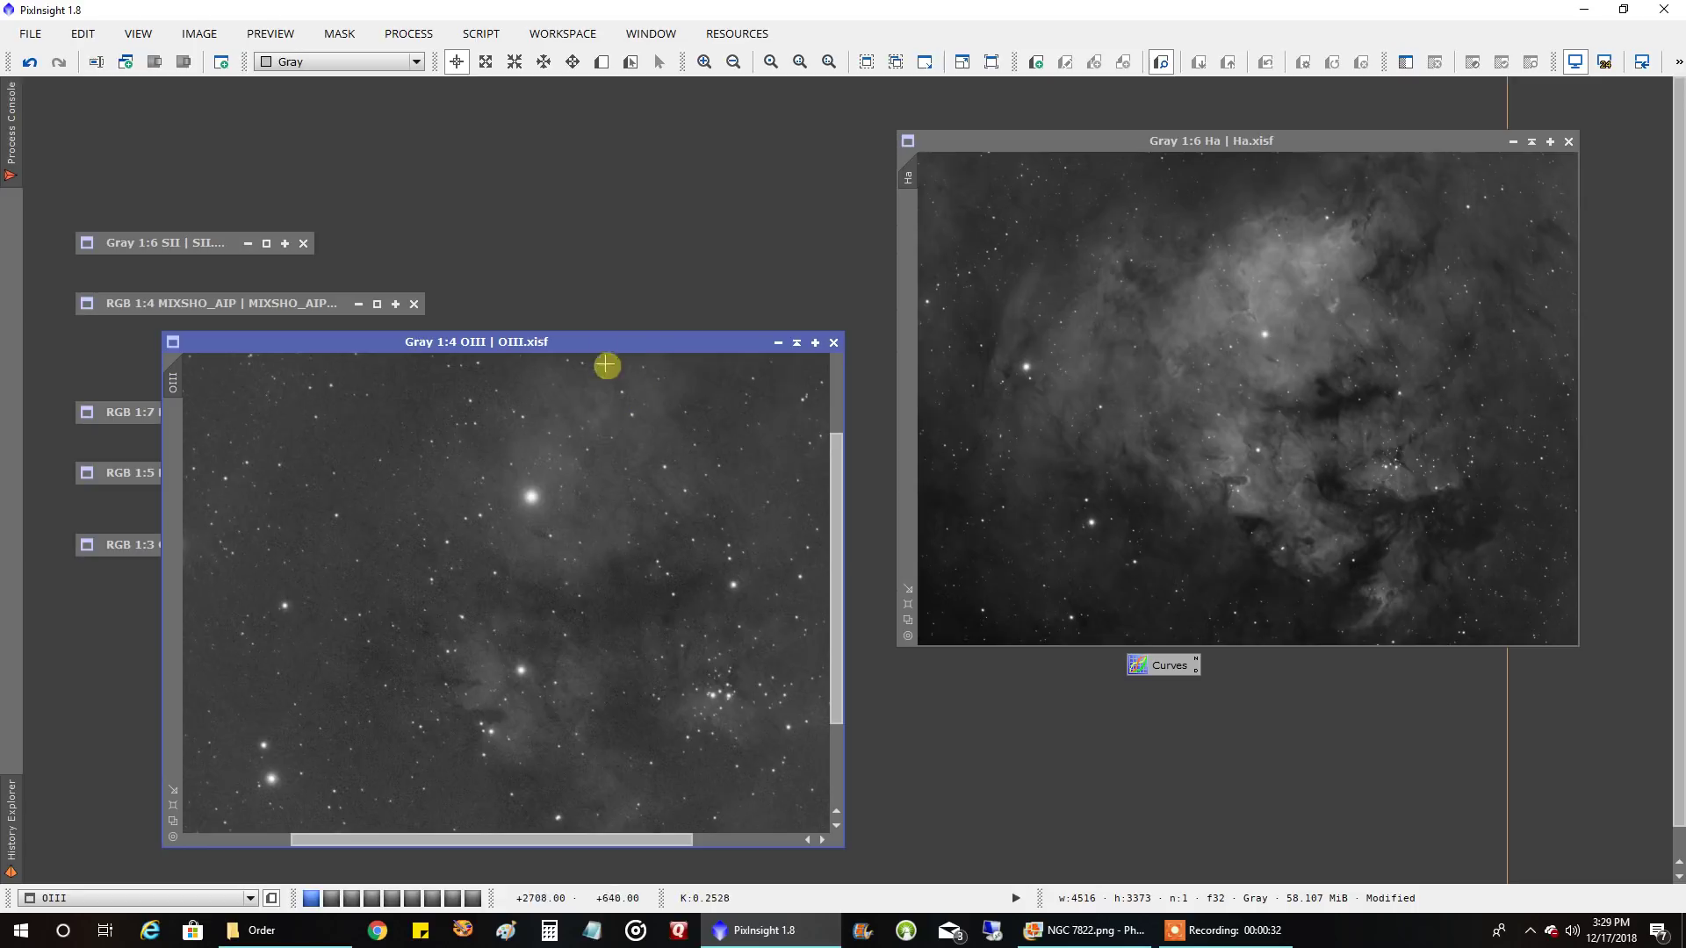
scroll(591, 387, down, 2)
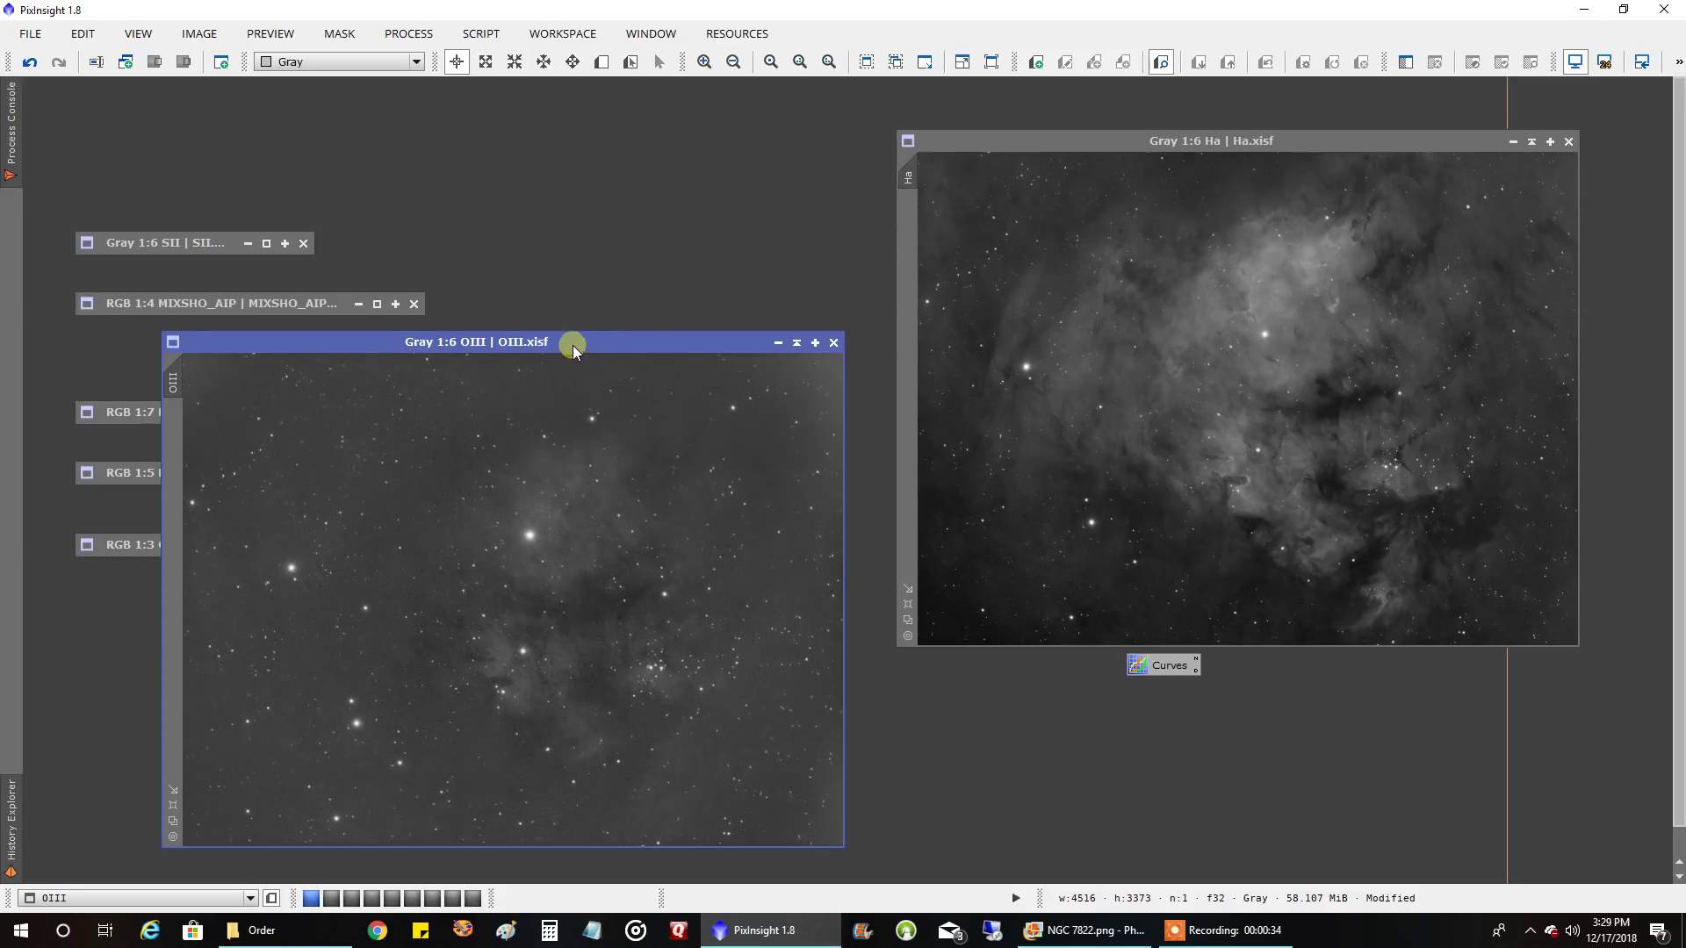
drag(576, 342, 1131, 267)
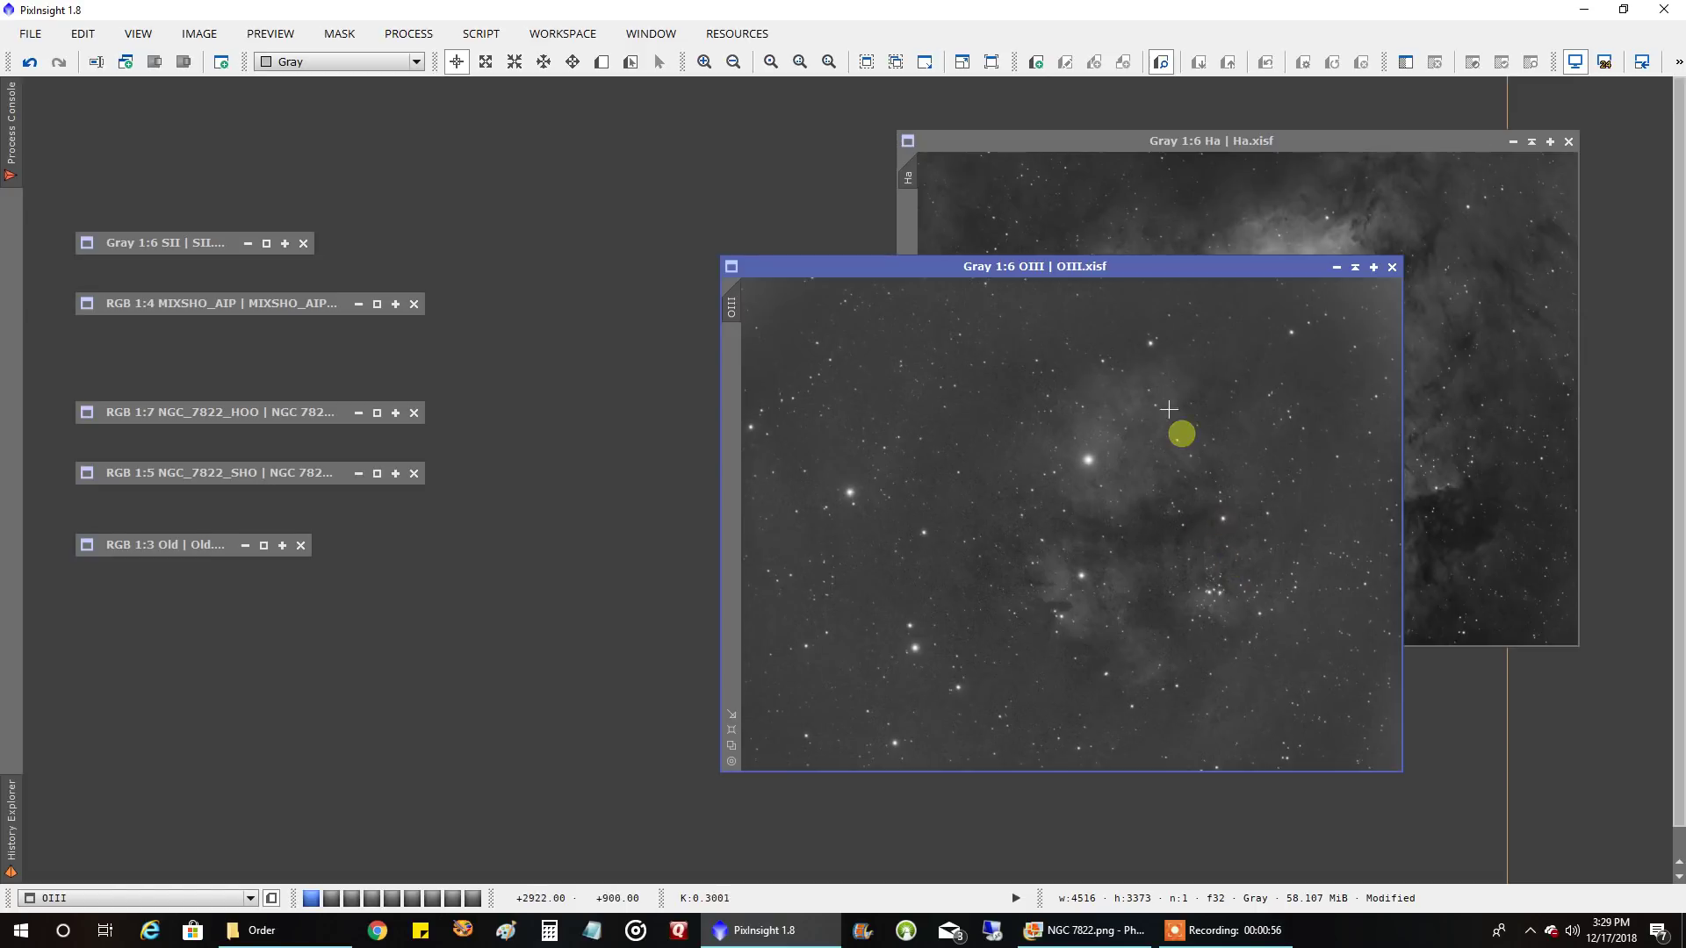
drag(1174, 274, 1250, 260)
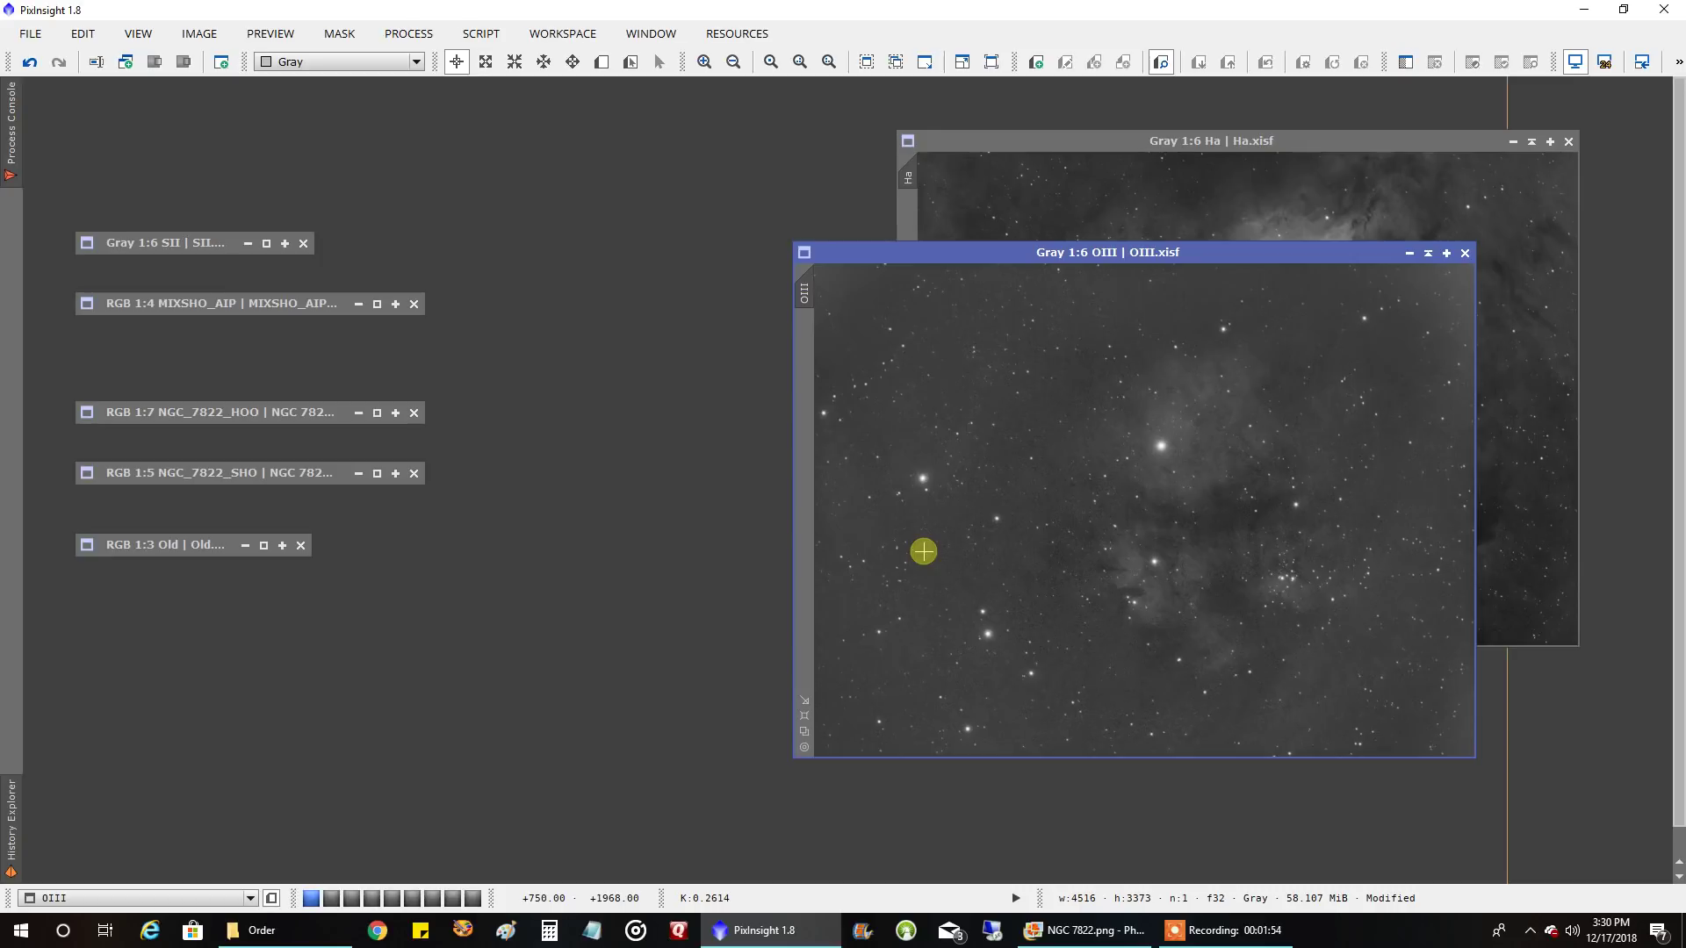
double_click(155, 246)
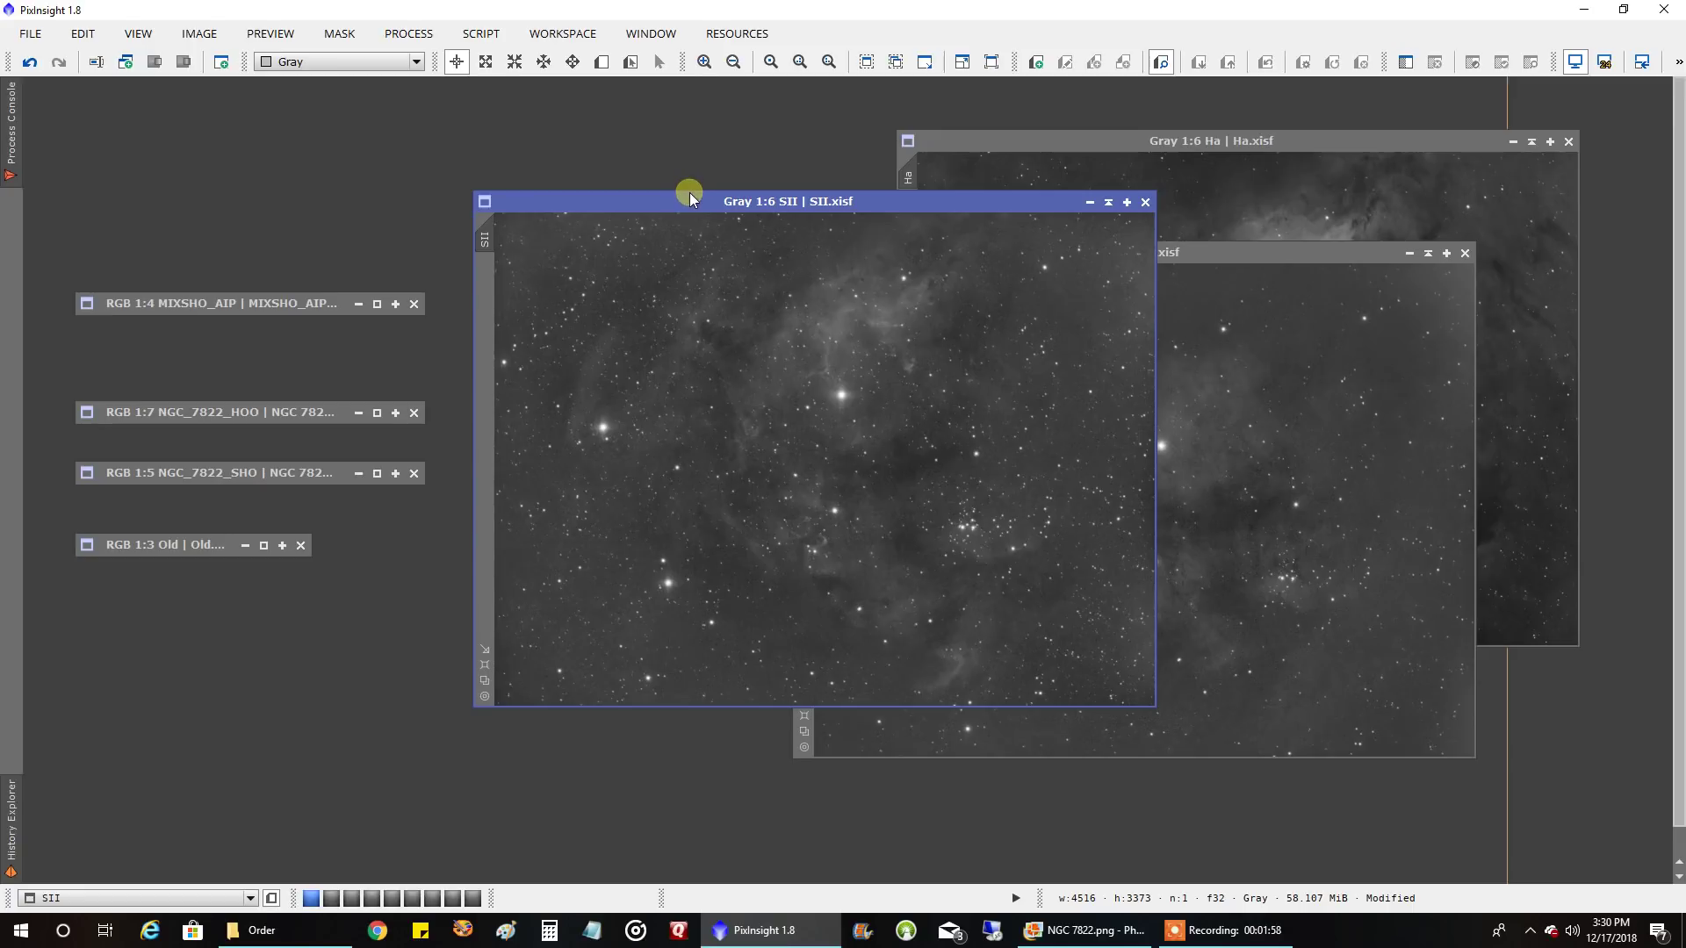
Step: Move SII left, iconize Ha, set OIII beside SII, then iconize SII
drag(688, 192, 423, 160)
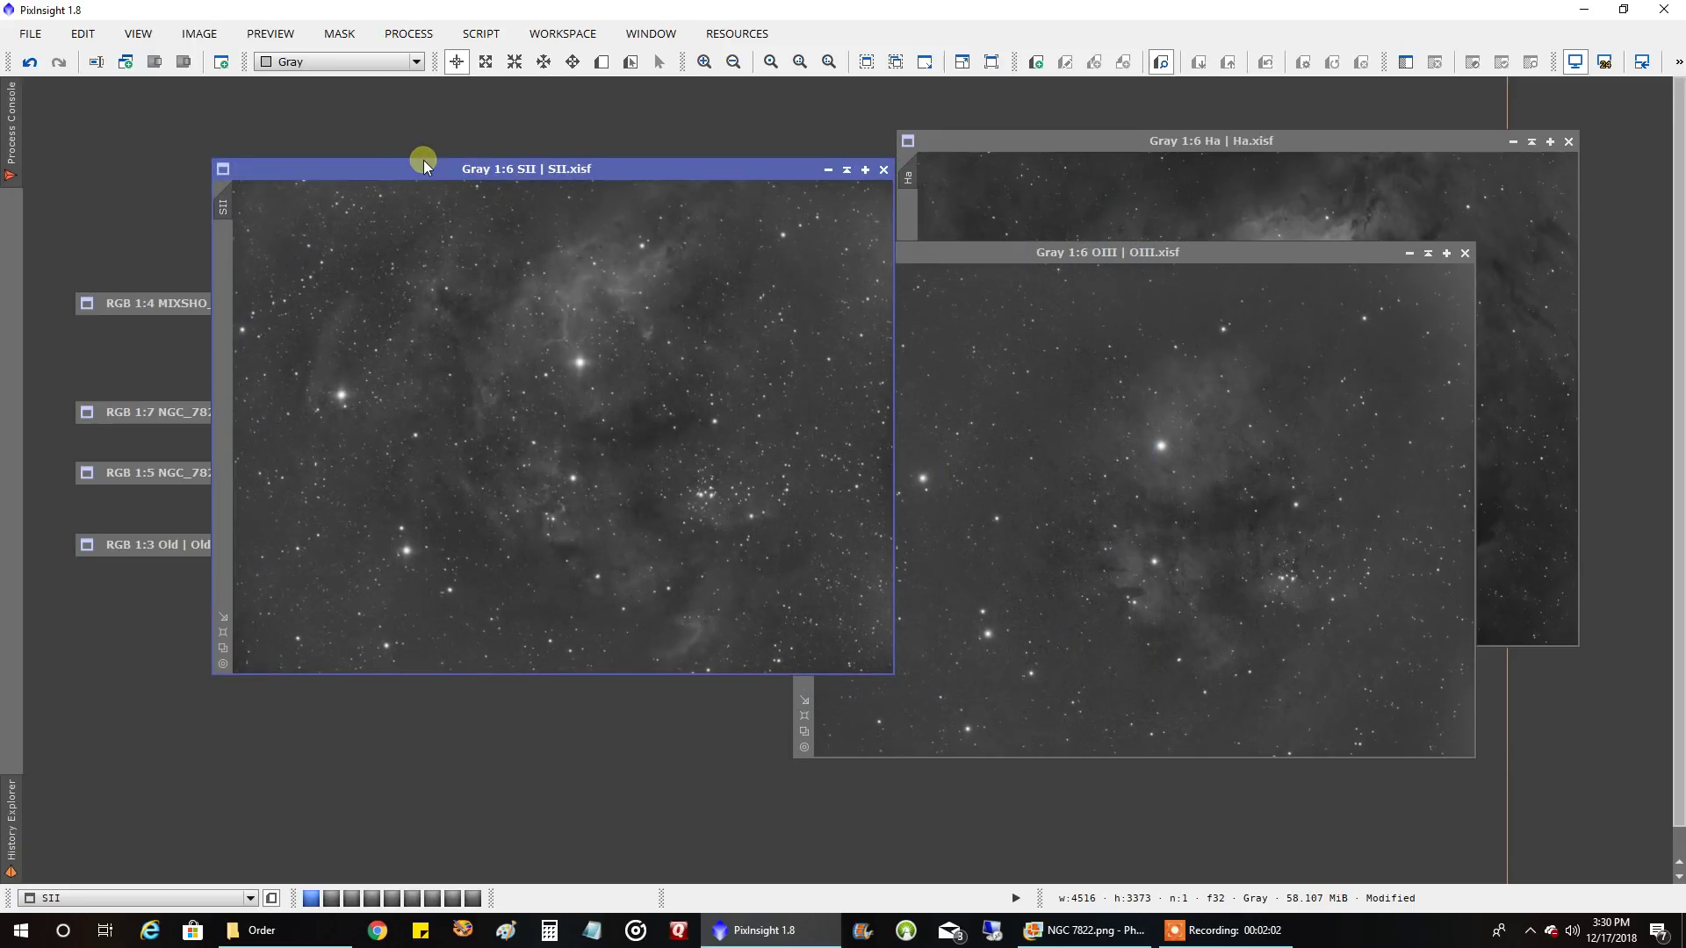
drag(710, 173, 652, 227)
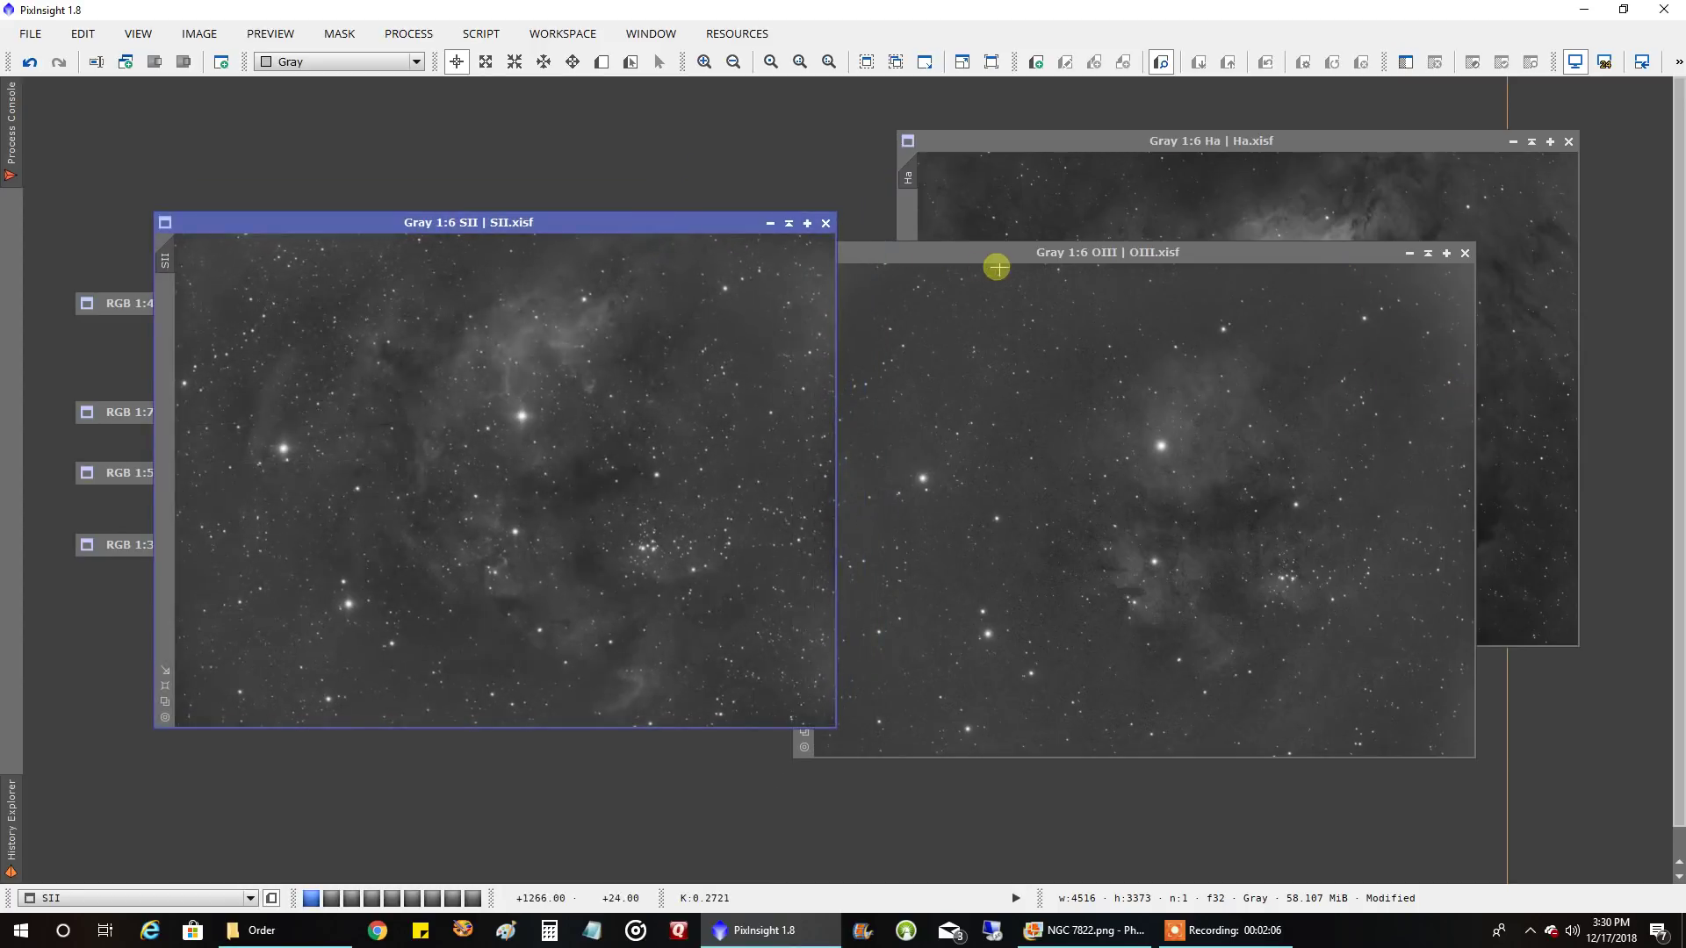
click(1516, 142)
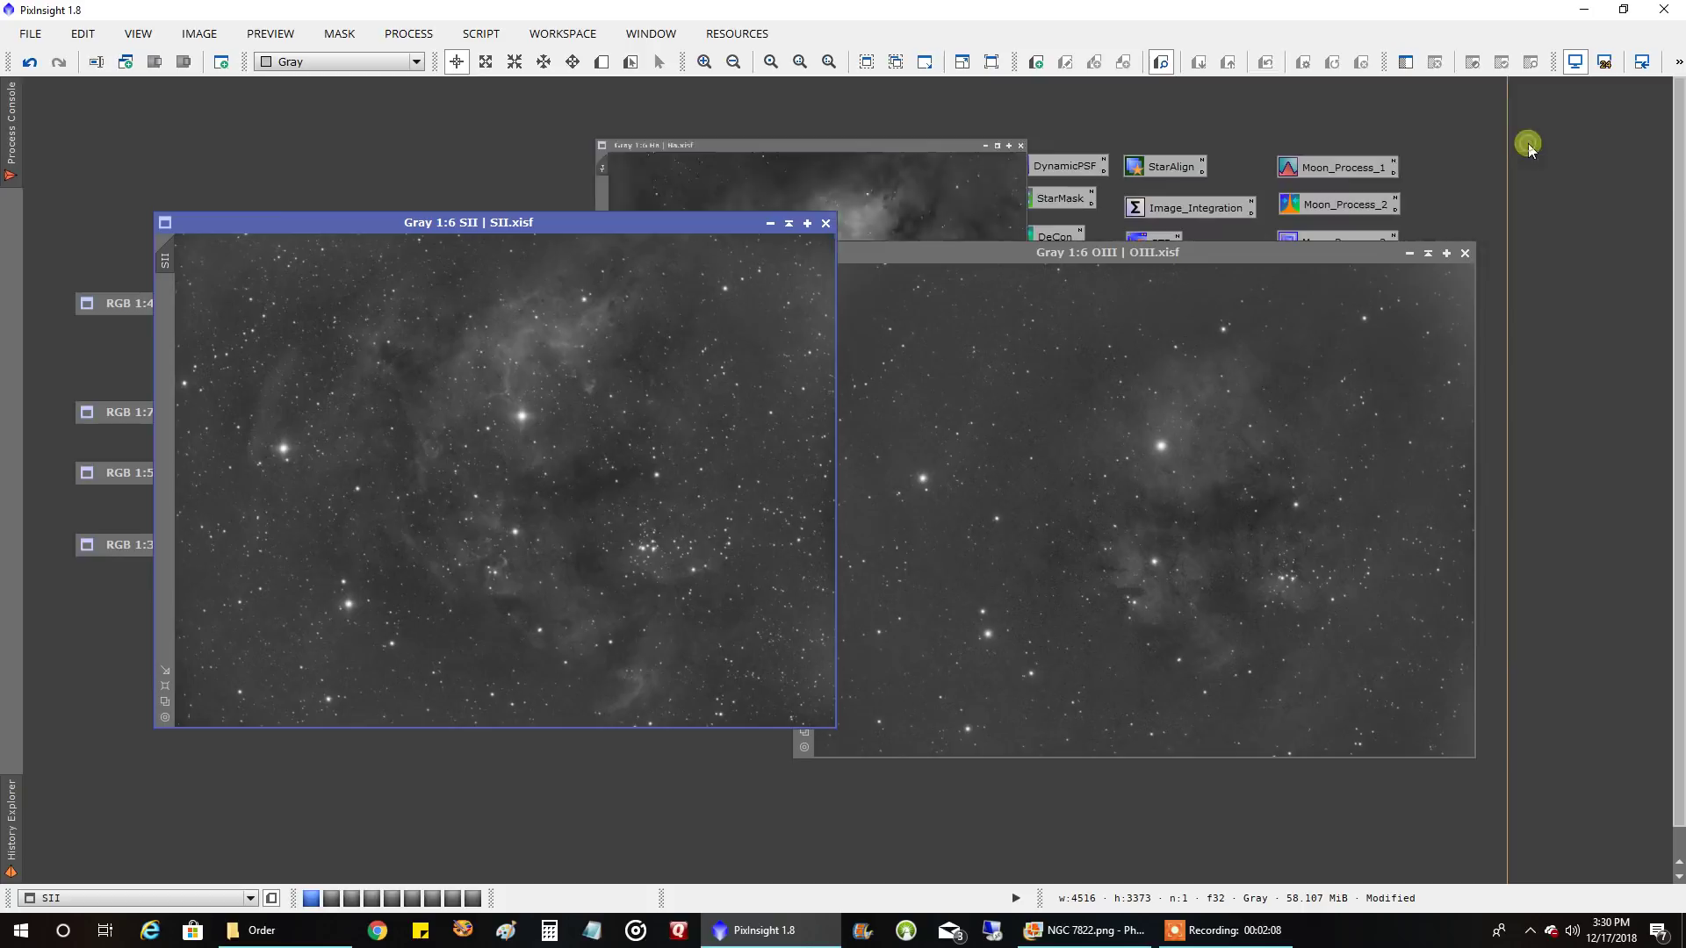
drag(1080, 254, 1150, 207)
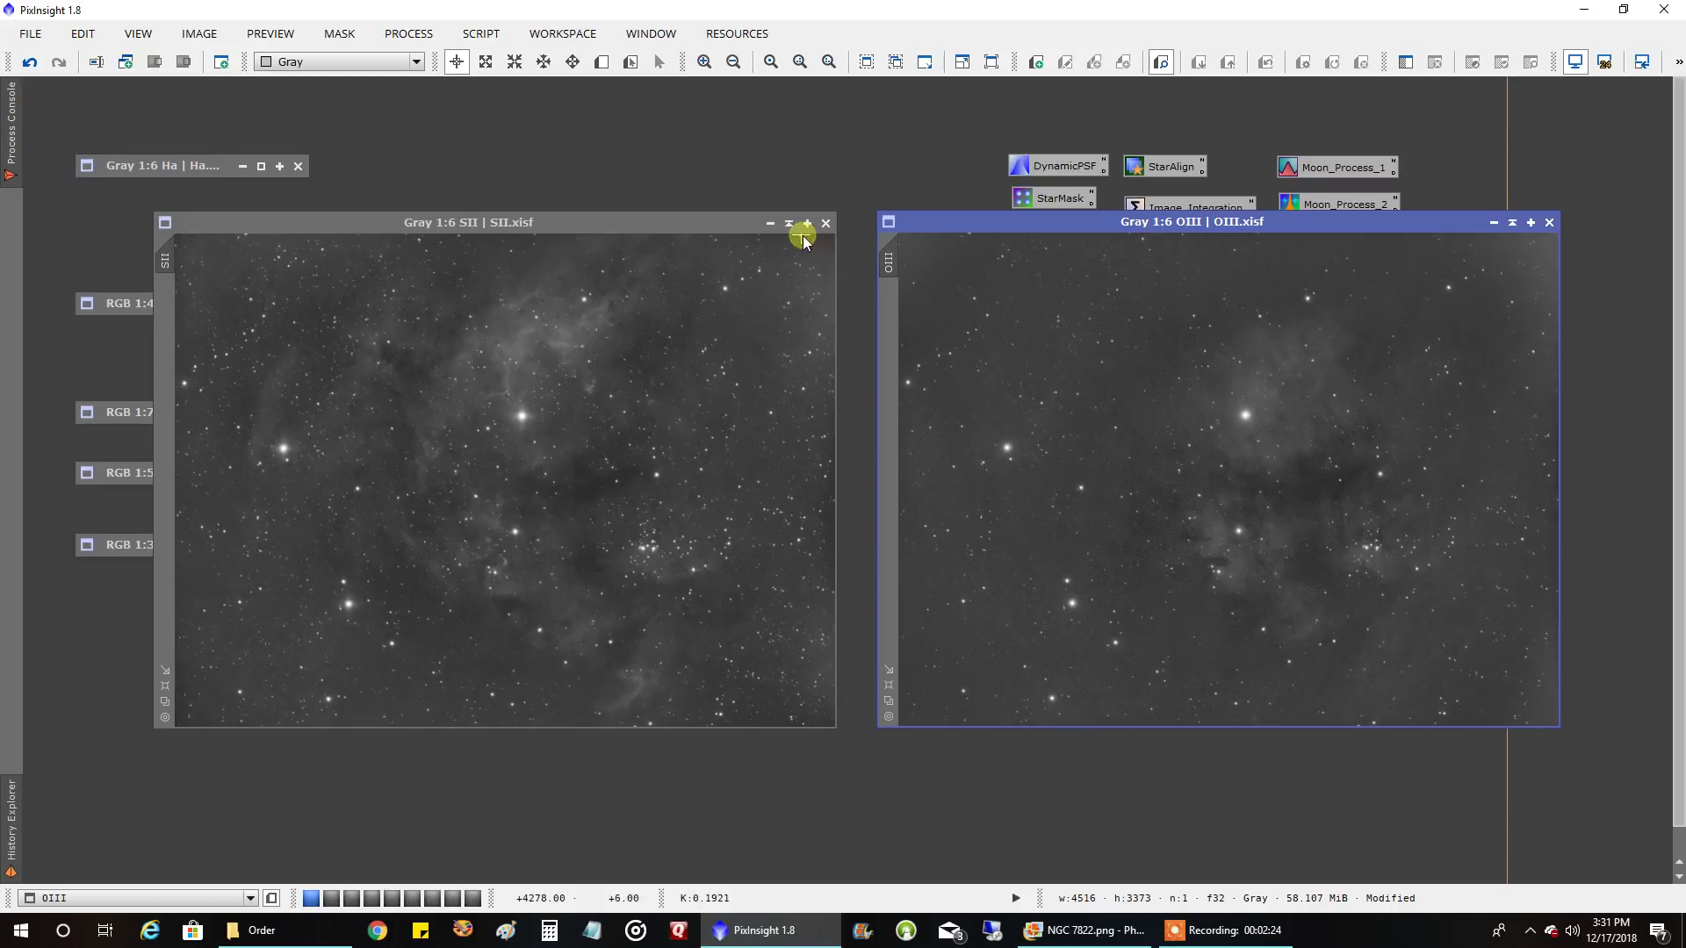
click(770, 223)
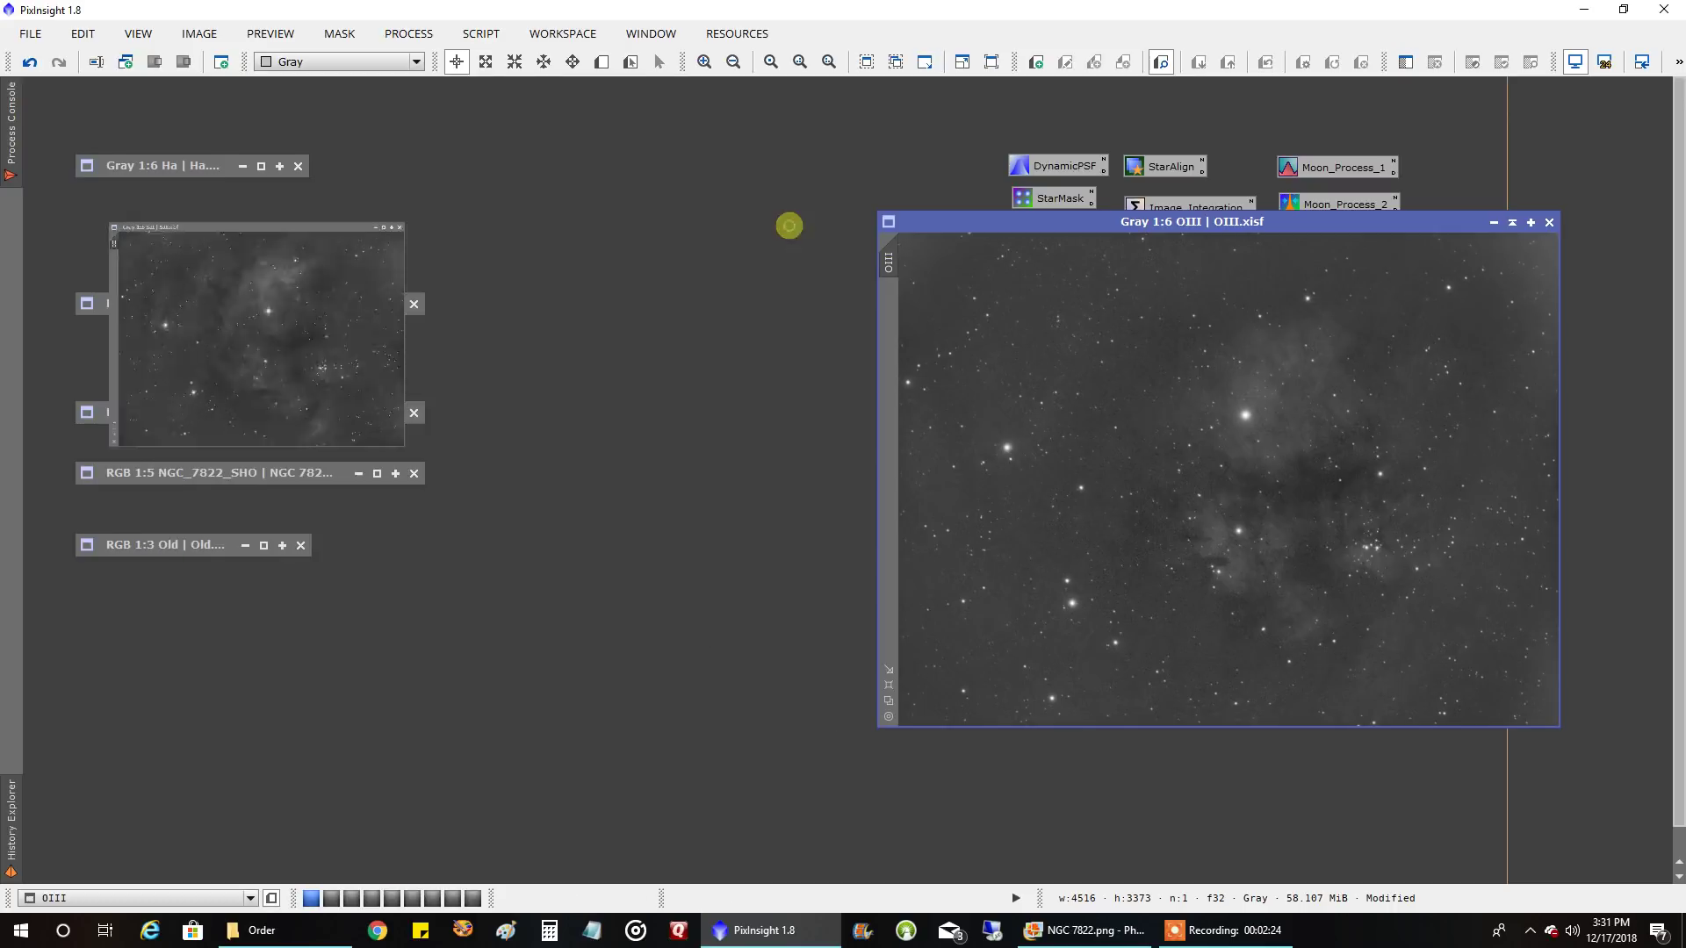
Step: Iconize OIII, restore the green-toned MIXSHO_AIP blend and reposition it, then shade it away
click(1511, 224)
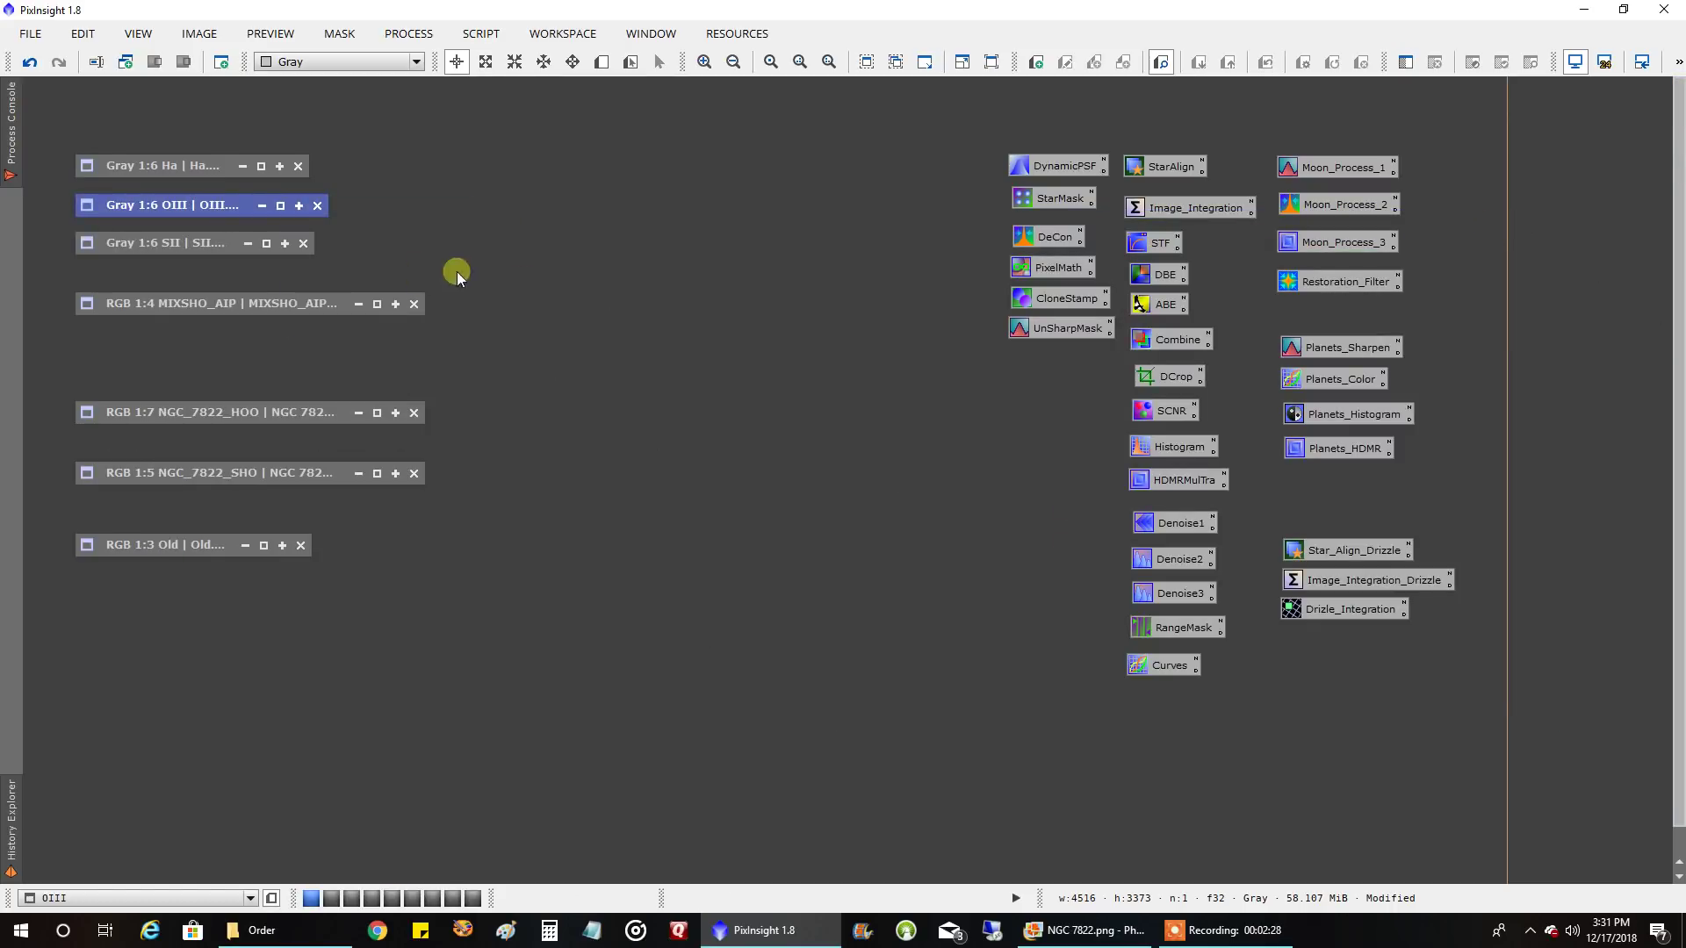
double_click(252, 303)
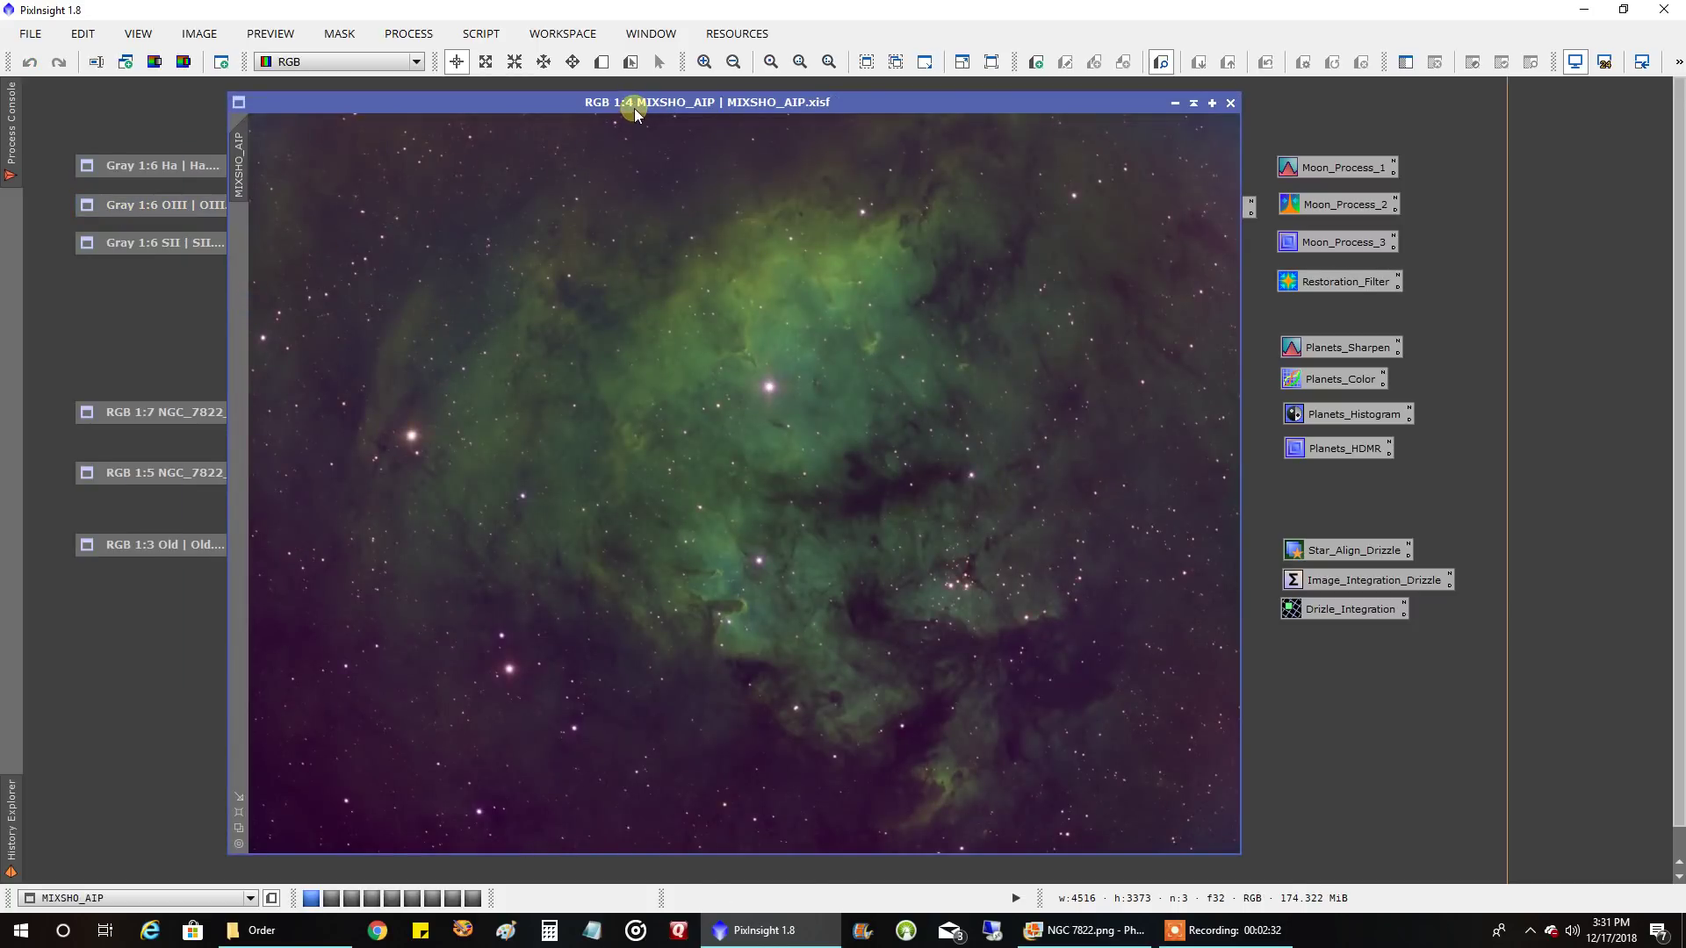
mouse_move(634, 108)
mouse_down()
mouse_move(696, 126)
mouse_move(662, 109)
mouse_up()
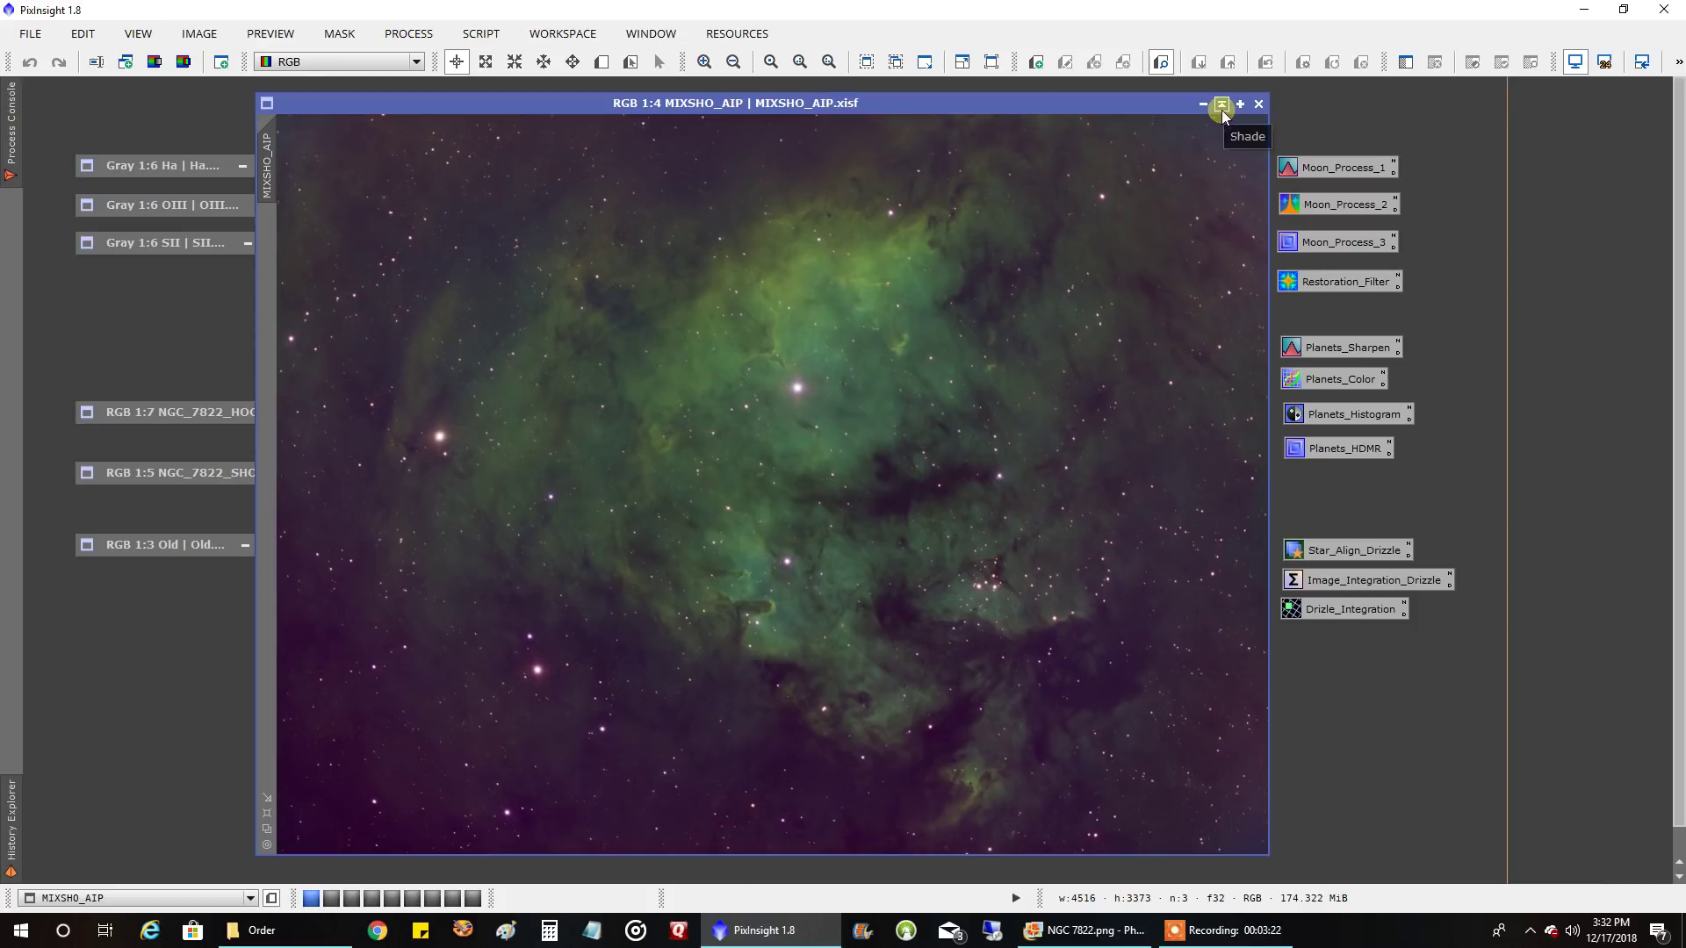
click(1220, 105)
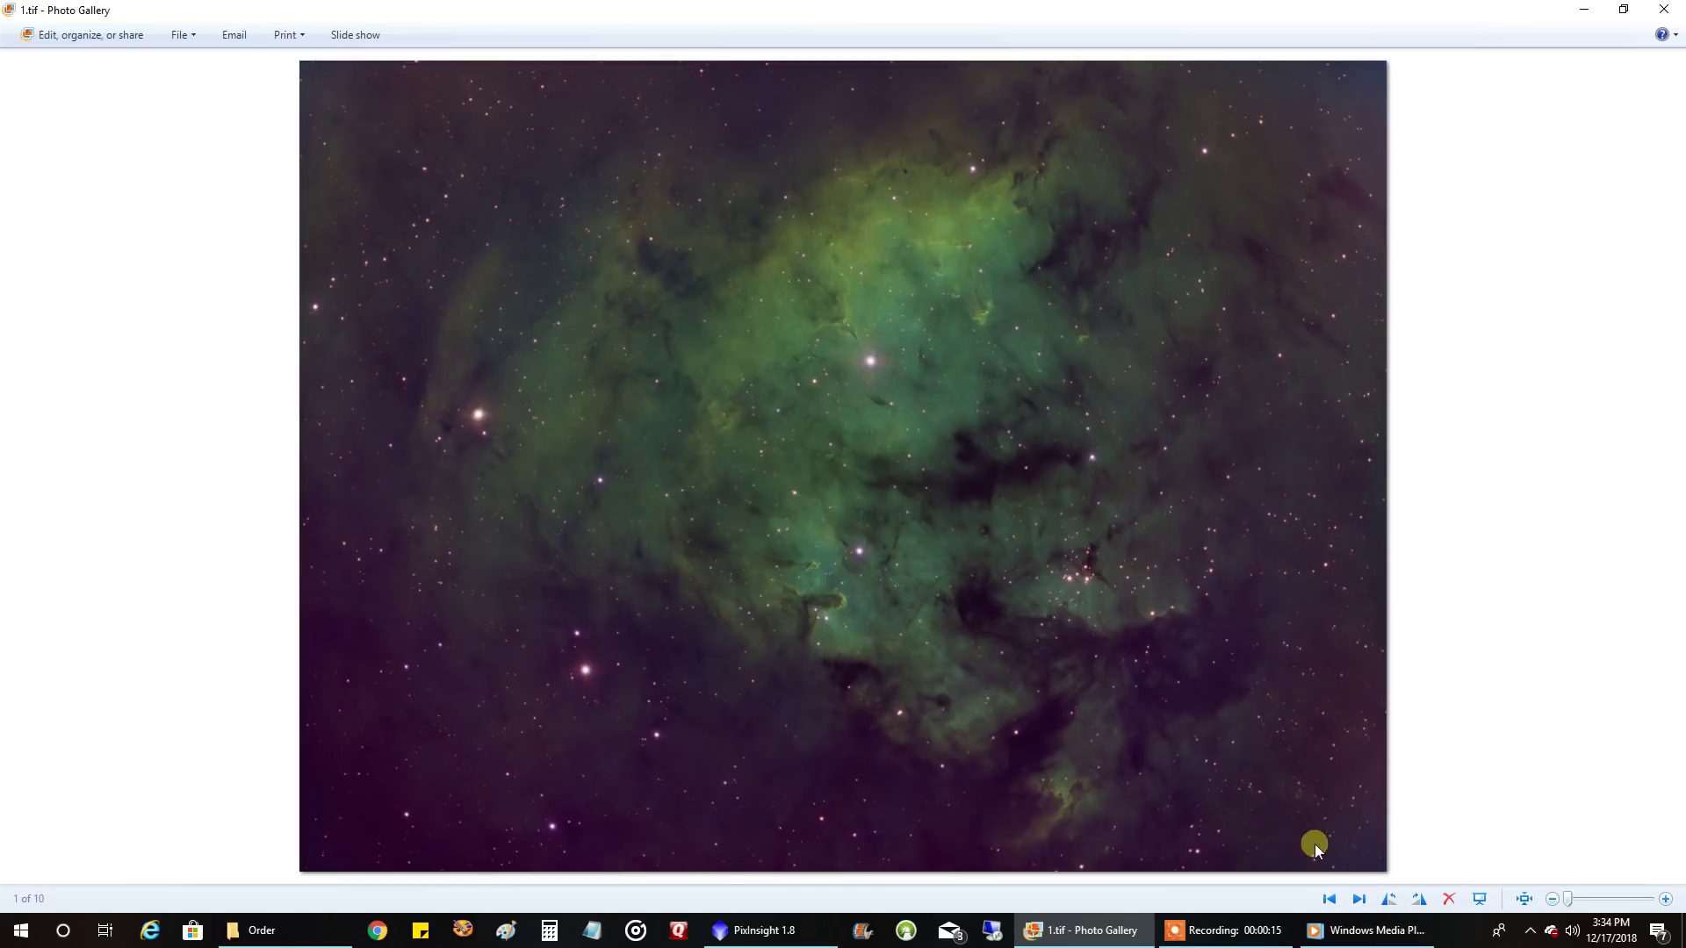
Step: Advance through the Photo Gallery renditions from 1.tif to 2.tif and then 3.tif
click(1360, 899)
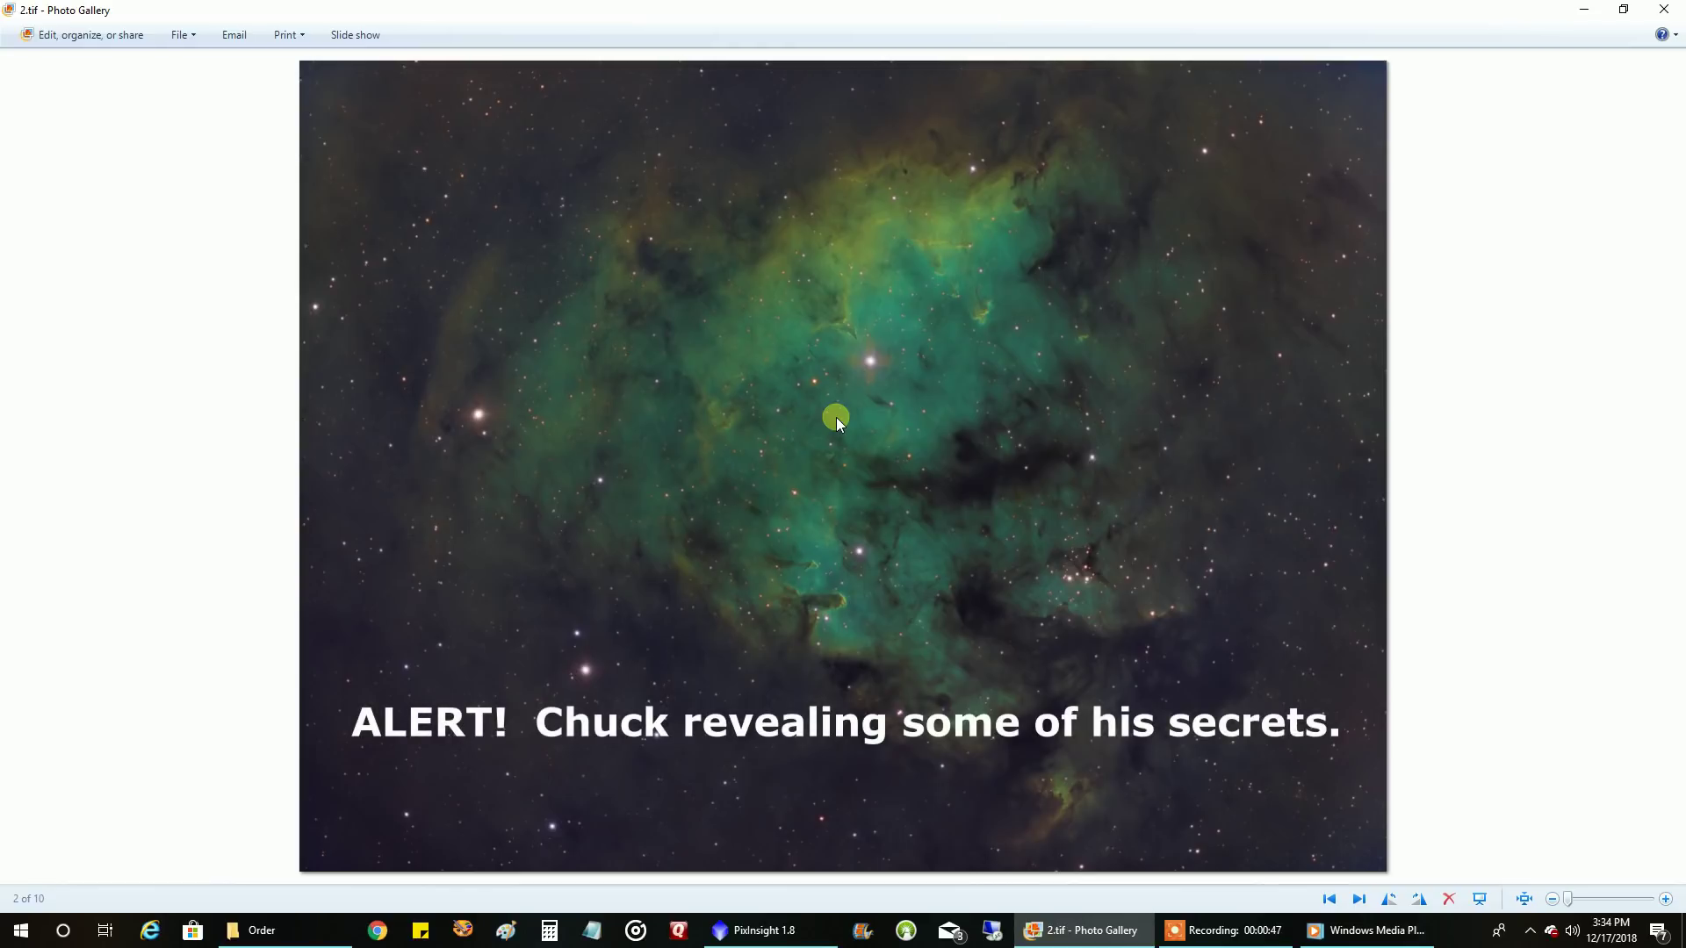
click(1359, 900)
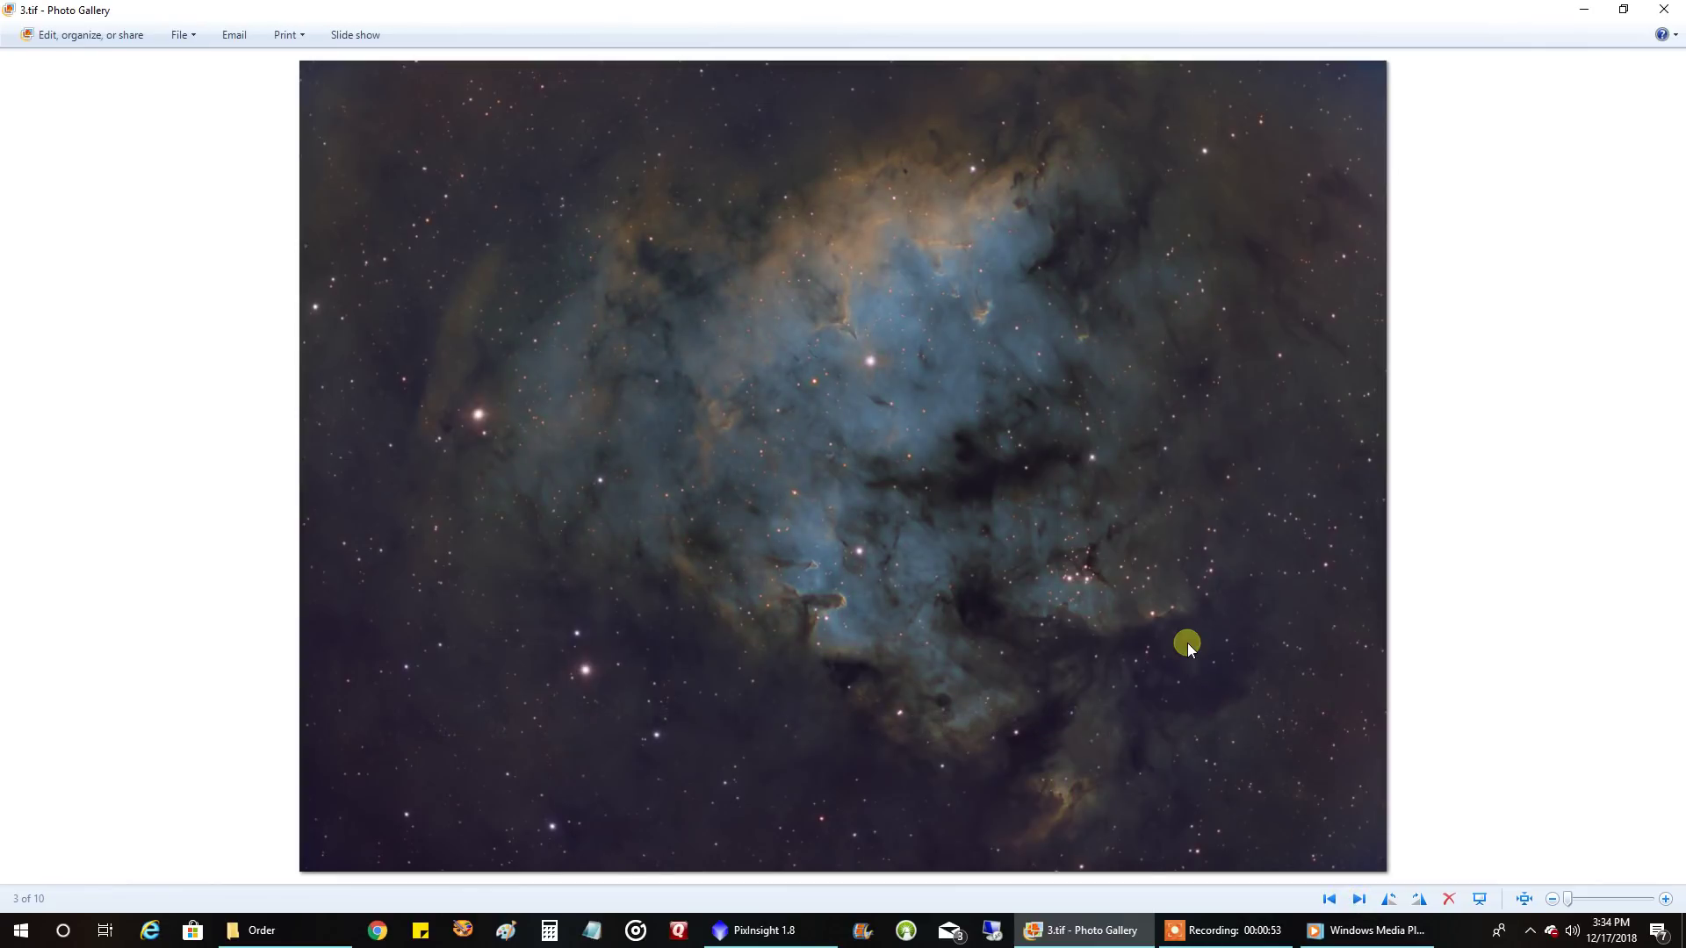
Step: Flip back and forth among 2.tif, 3.tif and 4.png, then advance to 5.jpg
click(1328, 900)
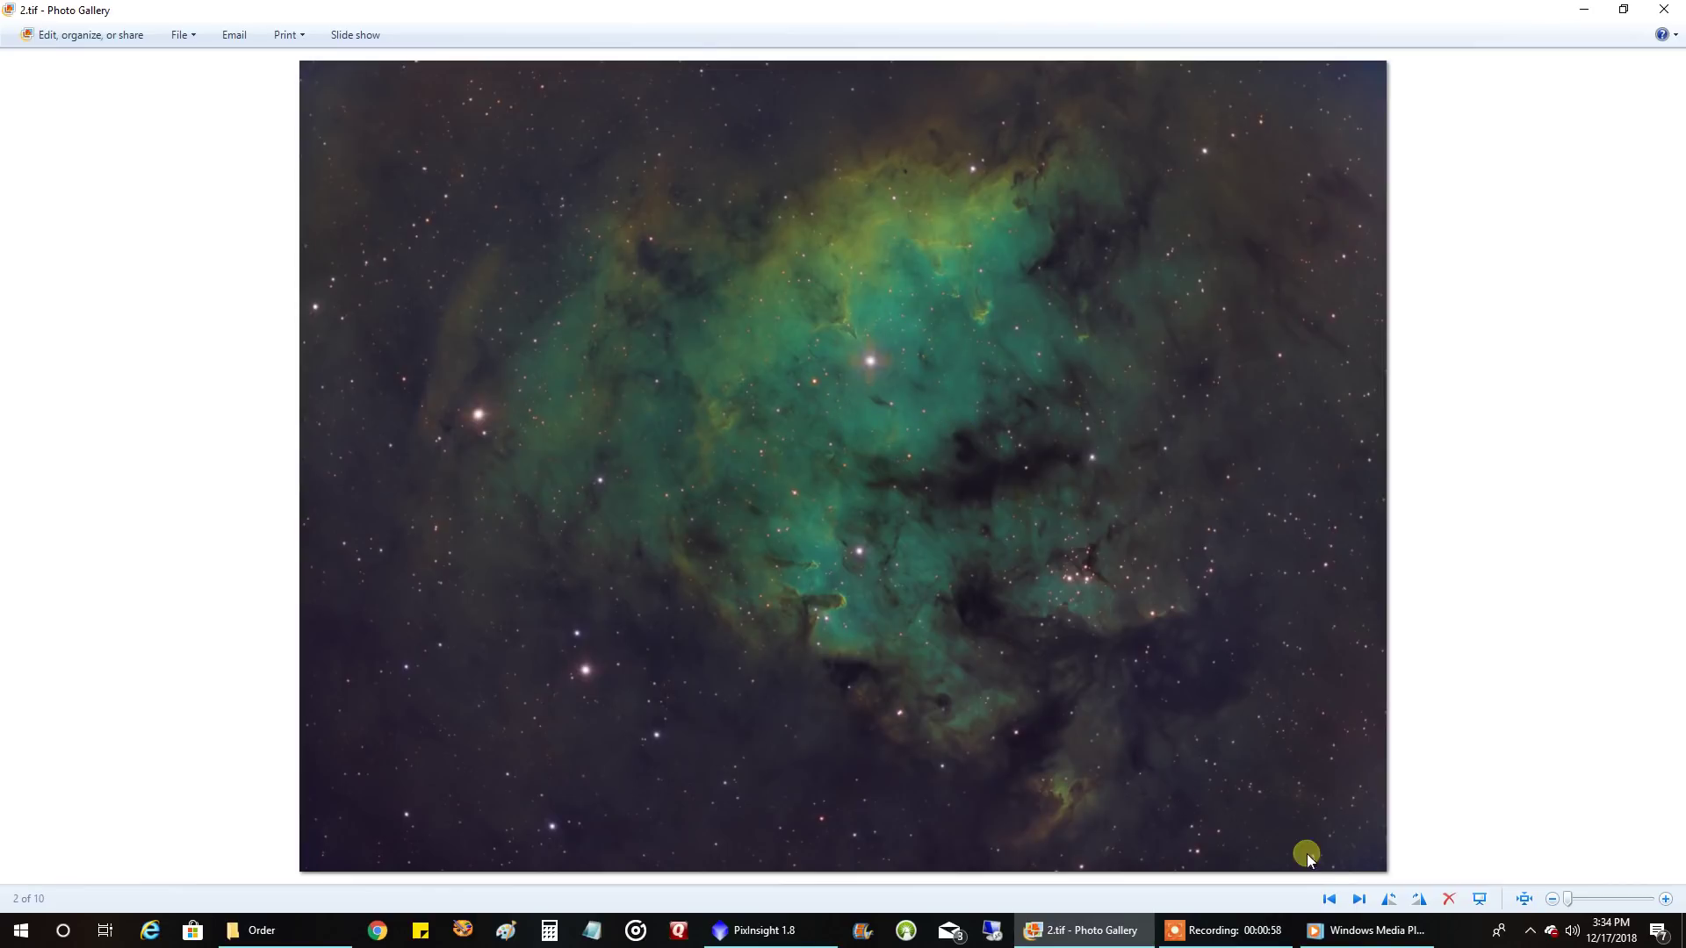
click(1355, 896)
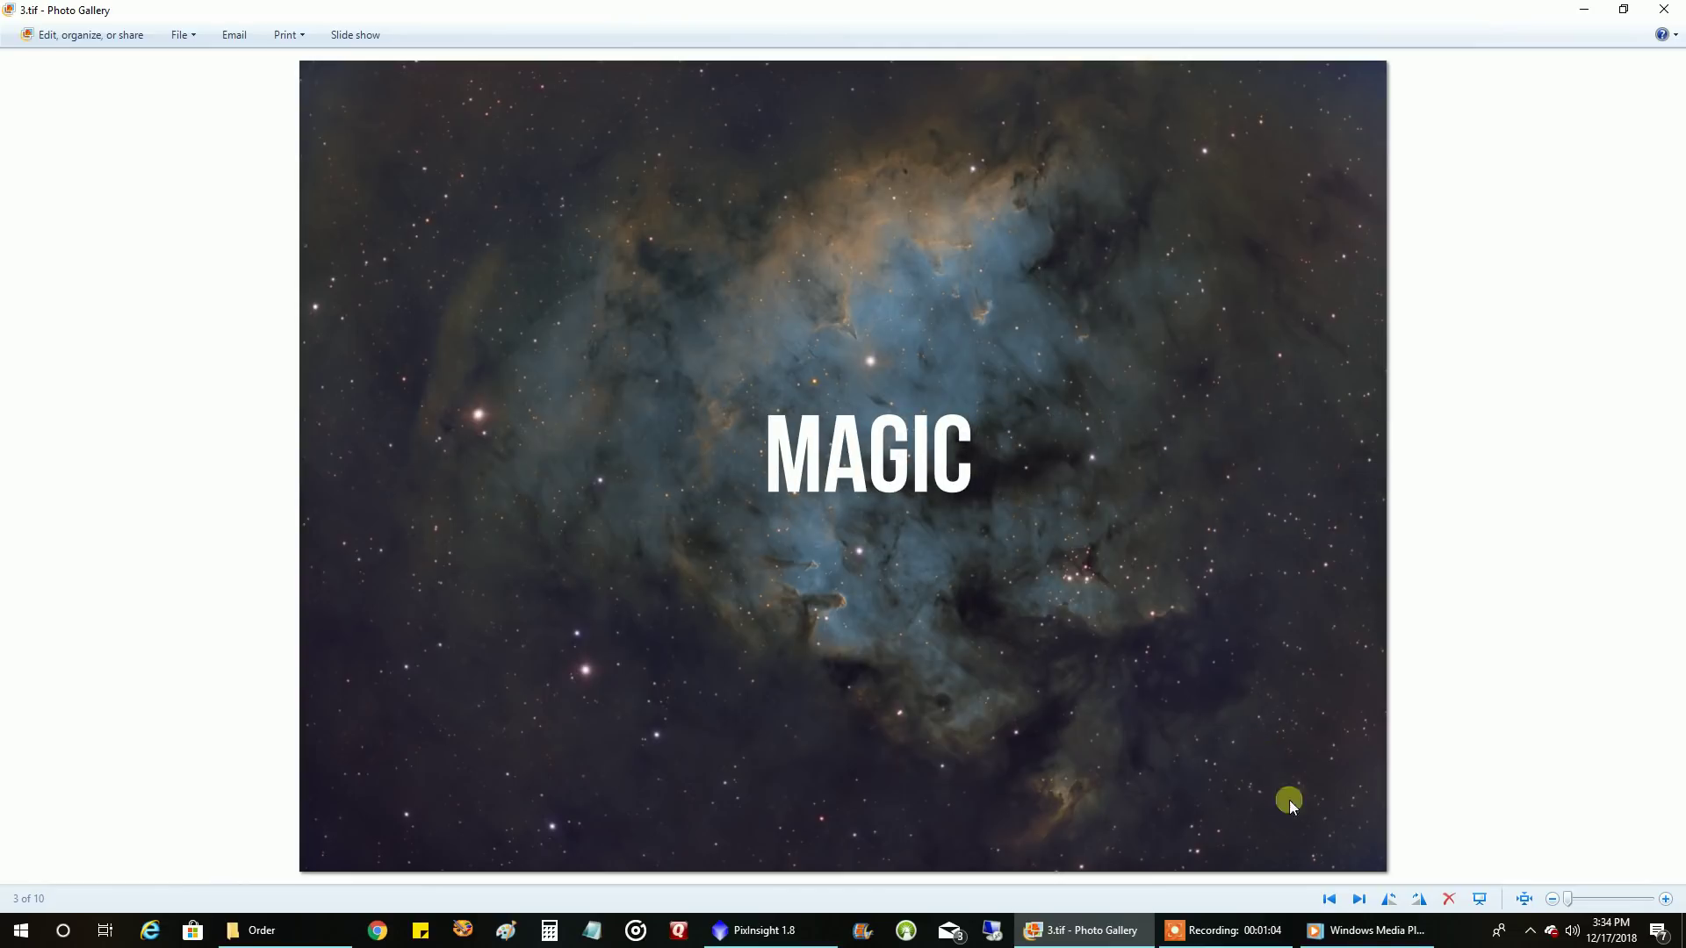
click(1358, 901)
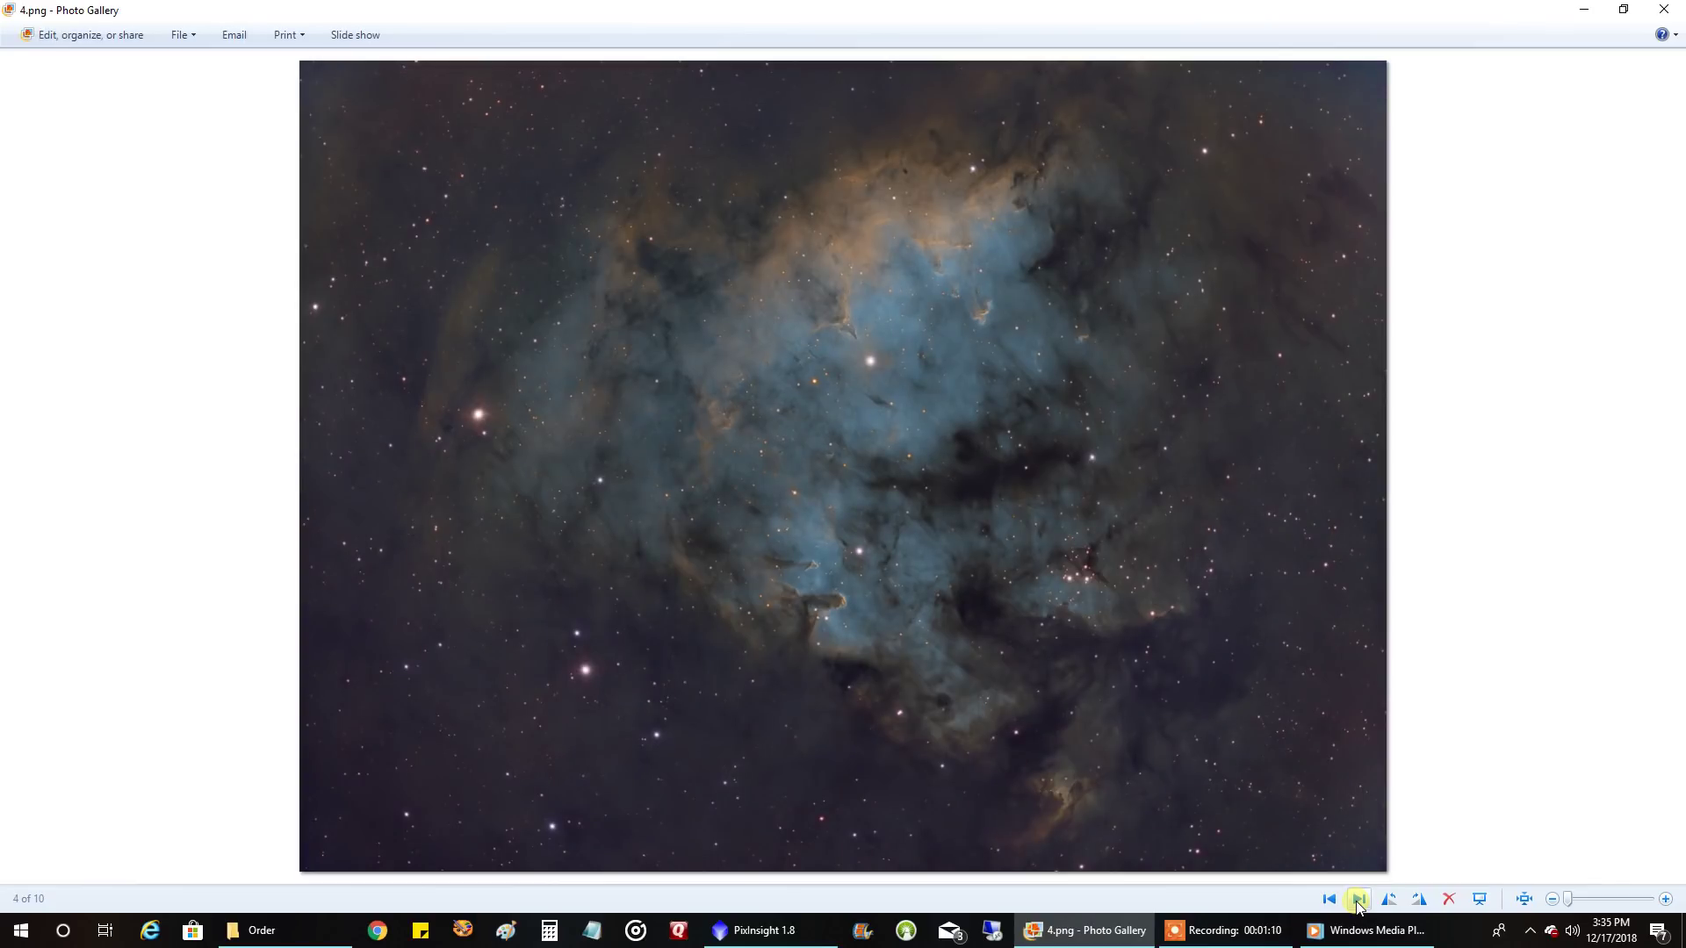
click(1330, 902)
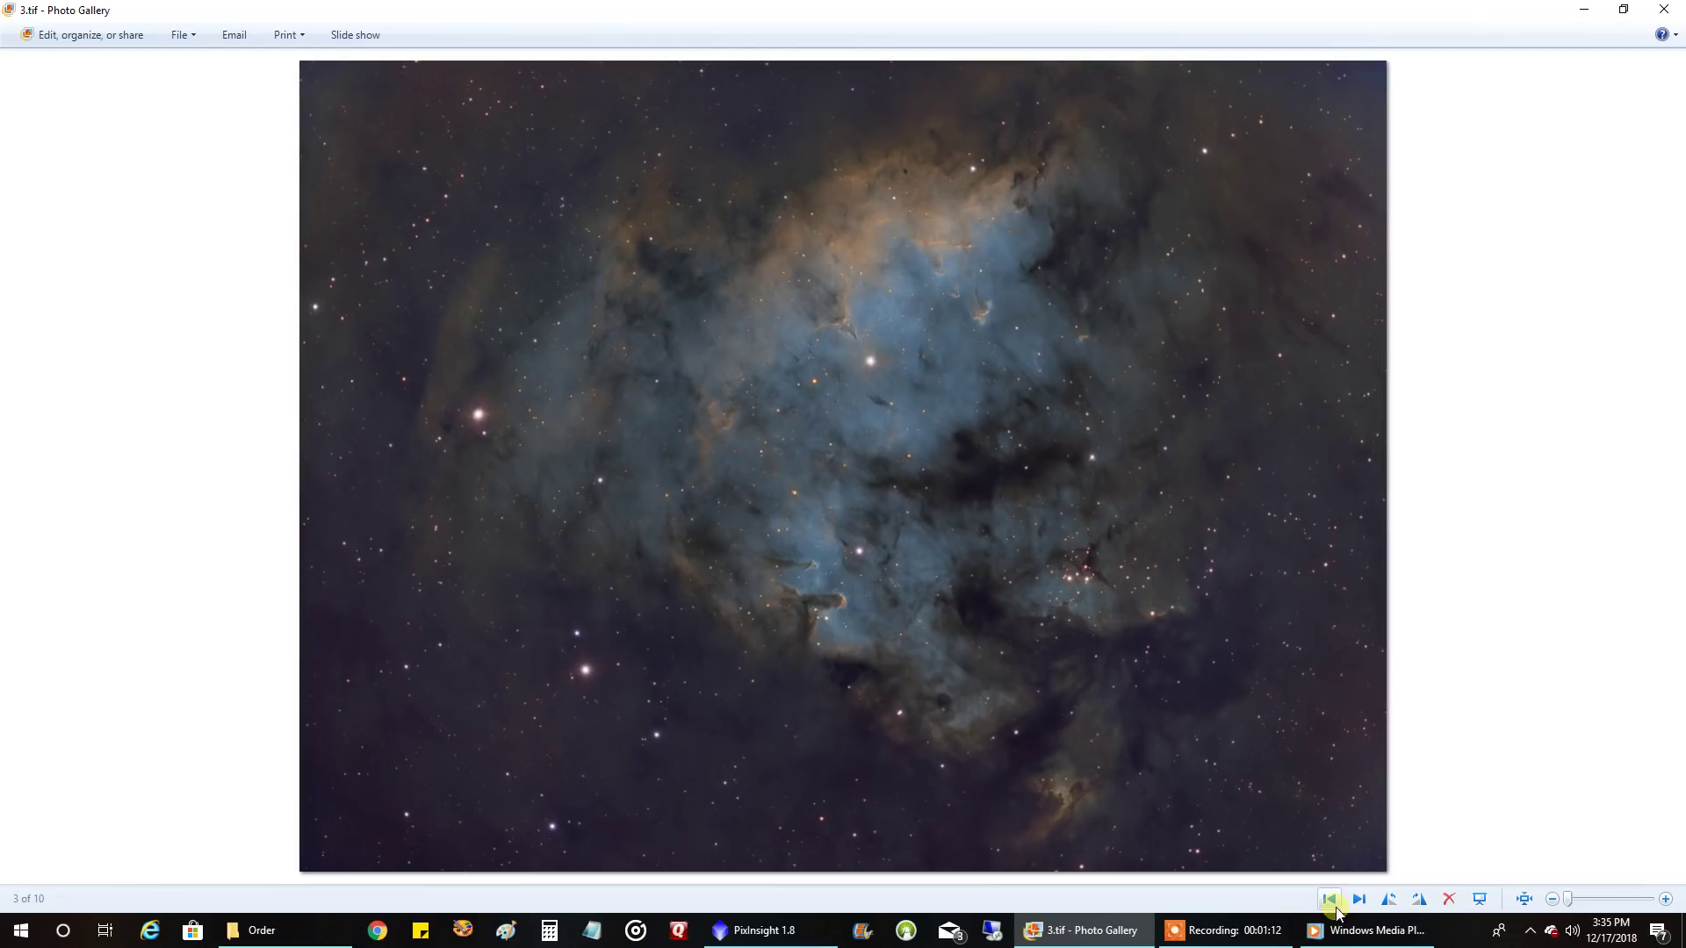
click(1354, 905)
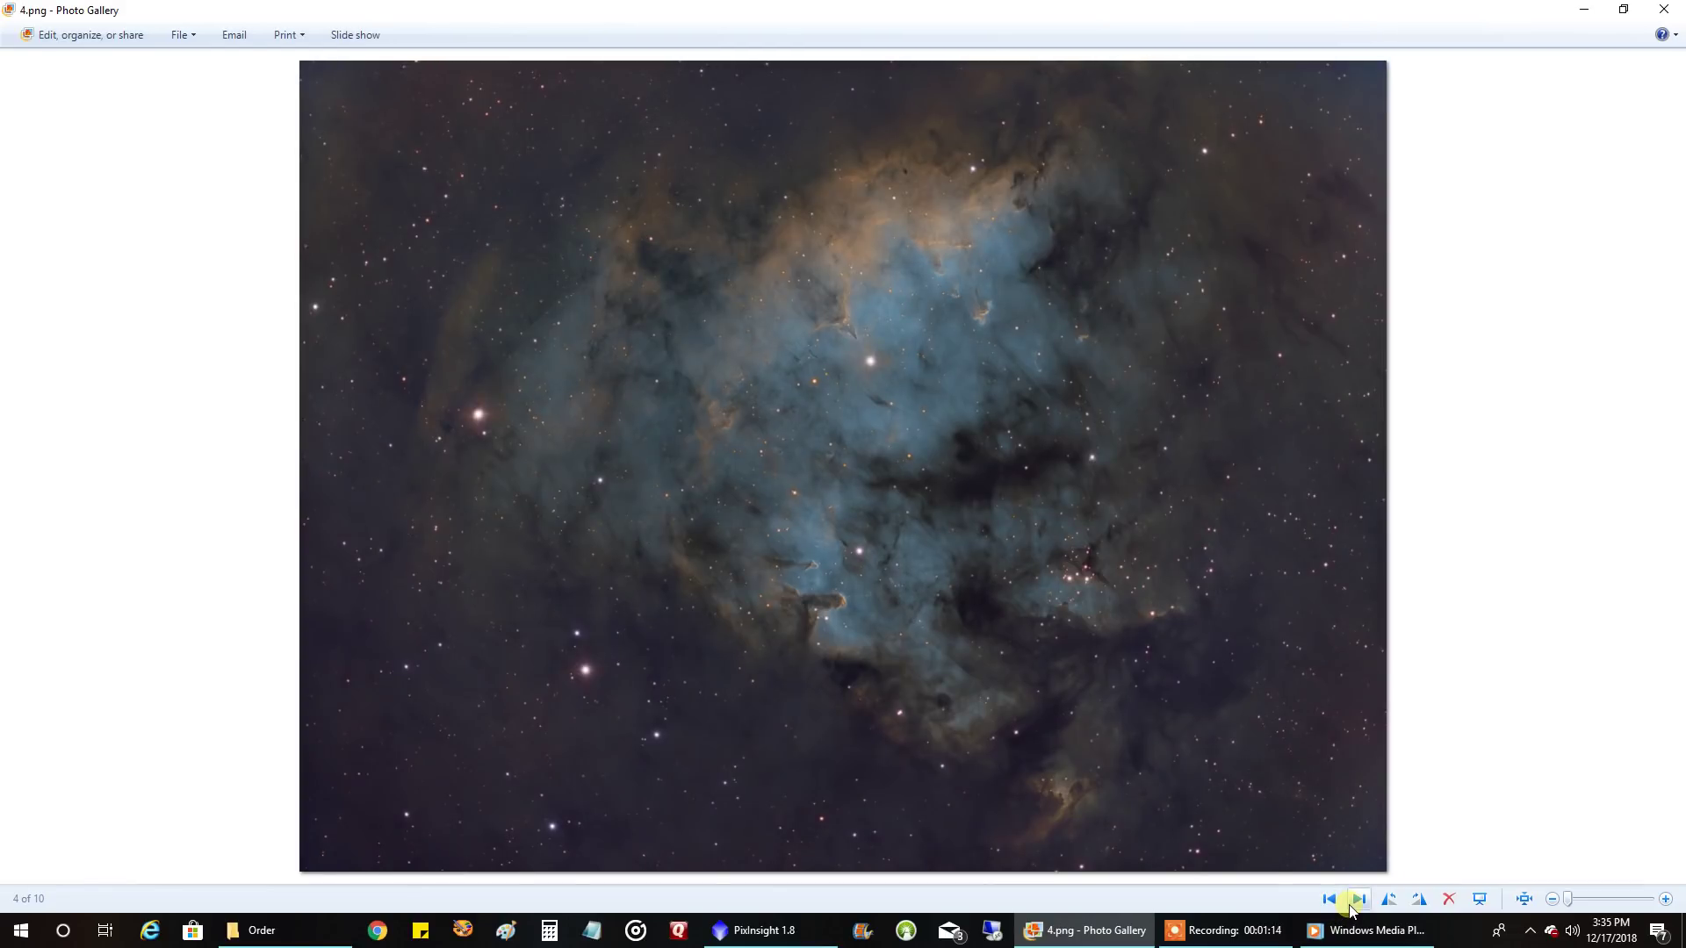
click(1335, 902)
click(1358, 900)
click(1357, 900)
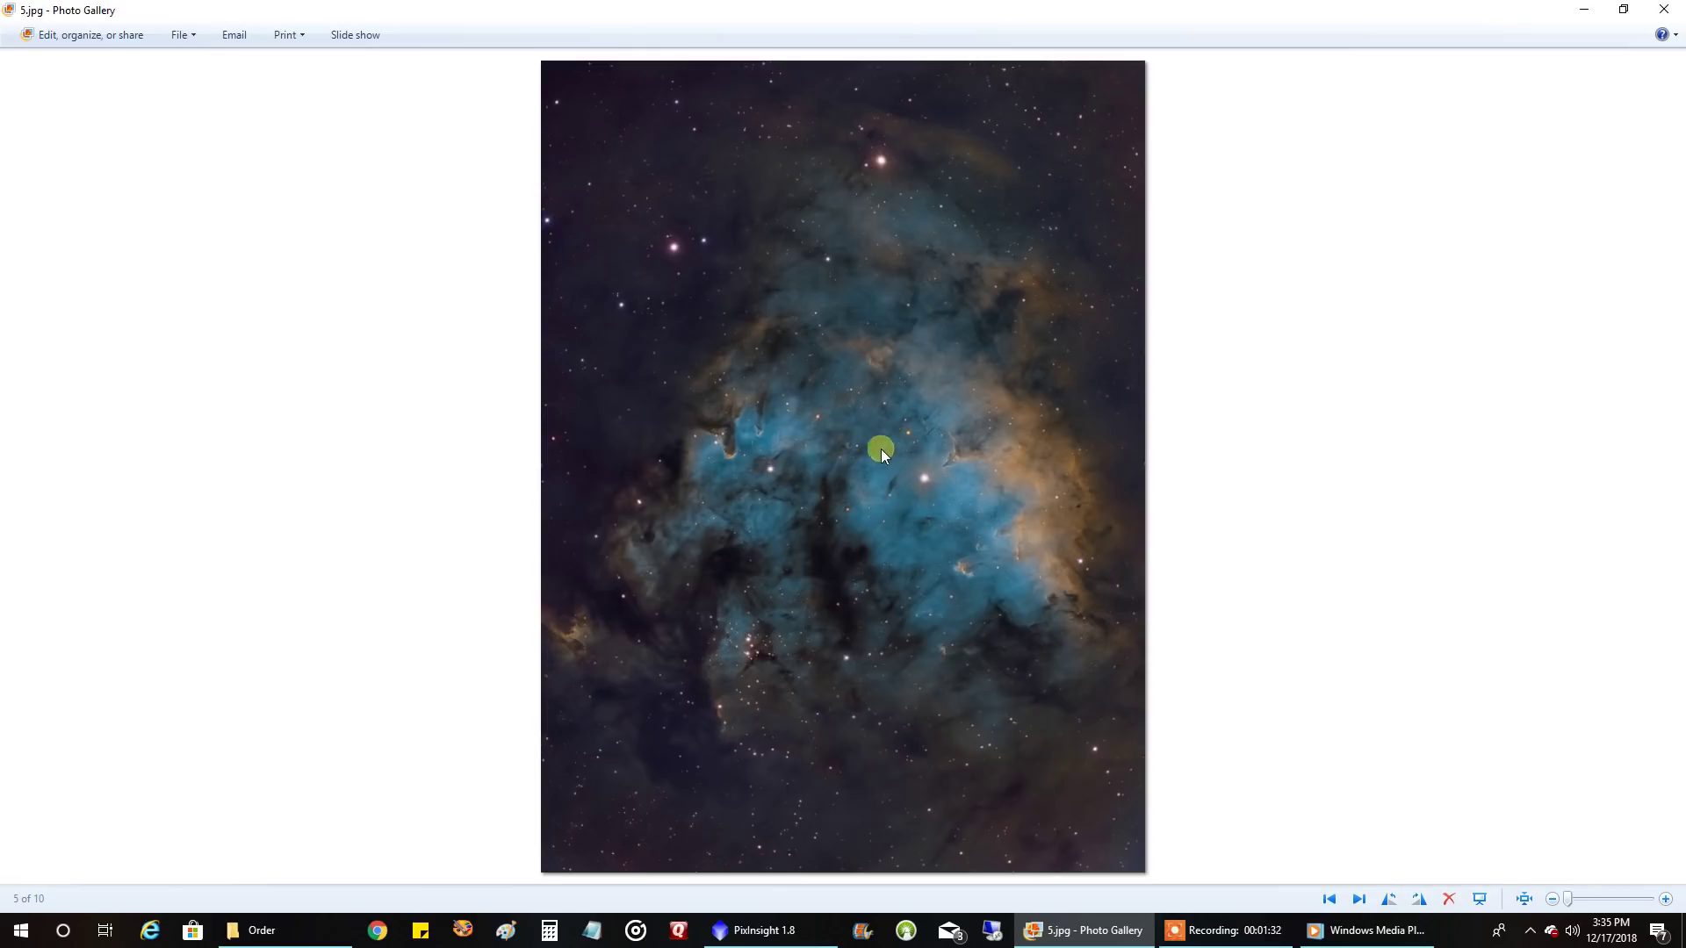
Step: Flip back and forth through 4.png, 5.jpg, 6.png and 7.png, settling on 7.png
click(1330, 899)
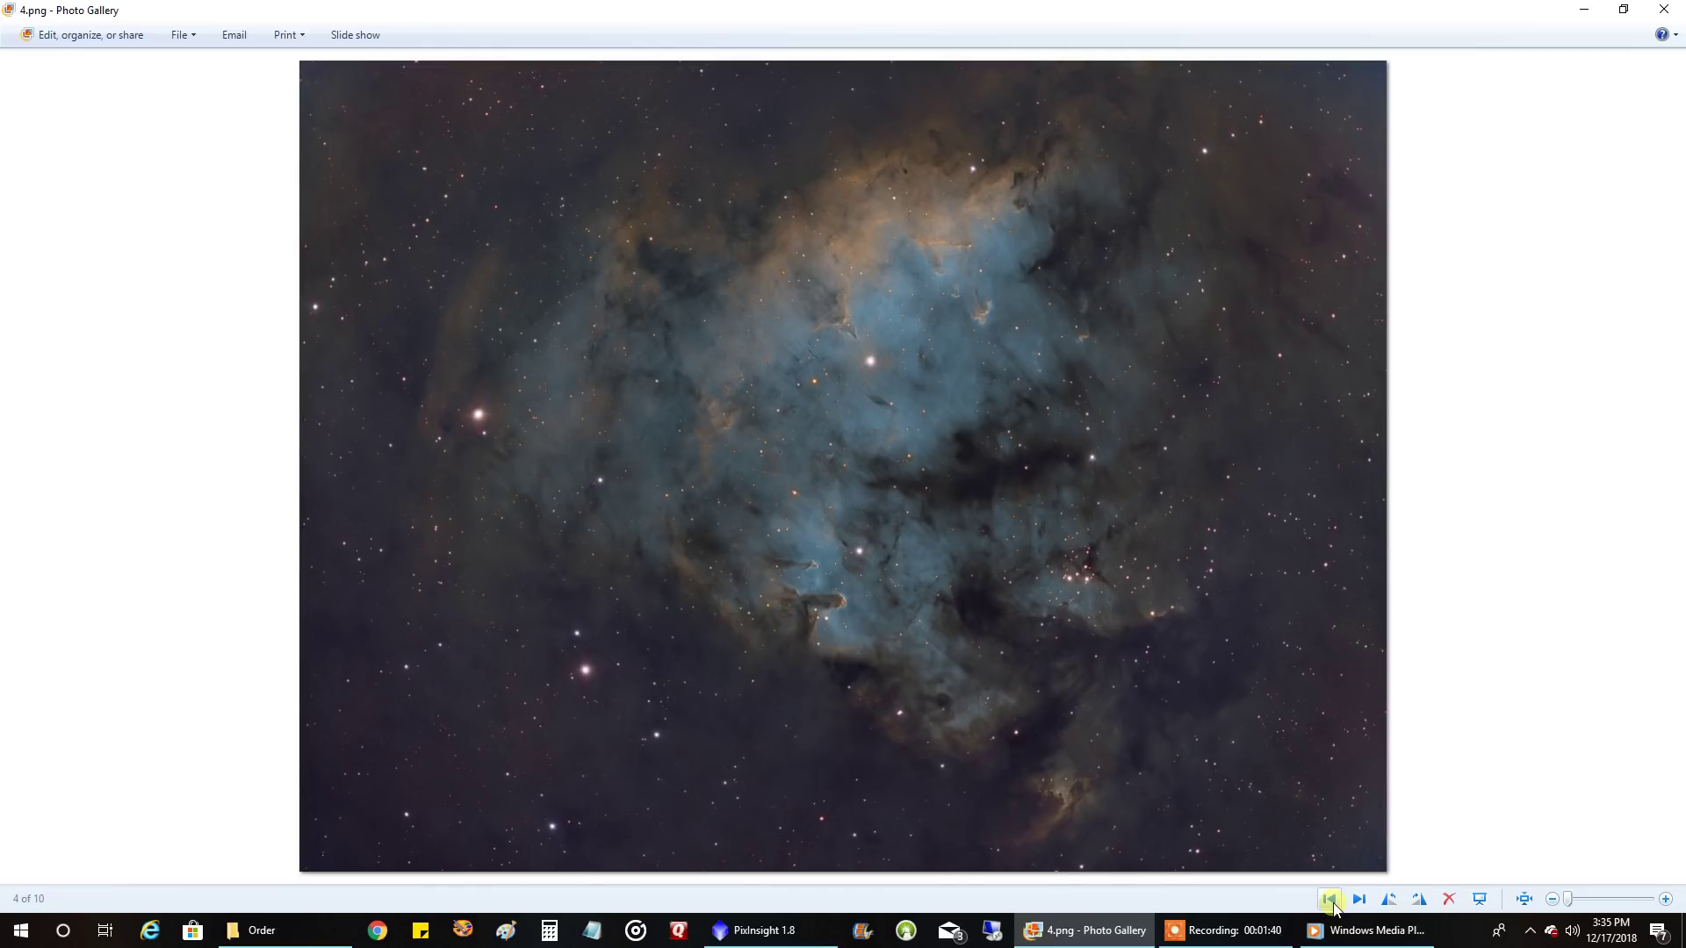
click(1358, 899)
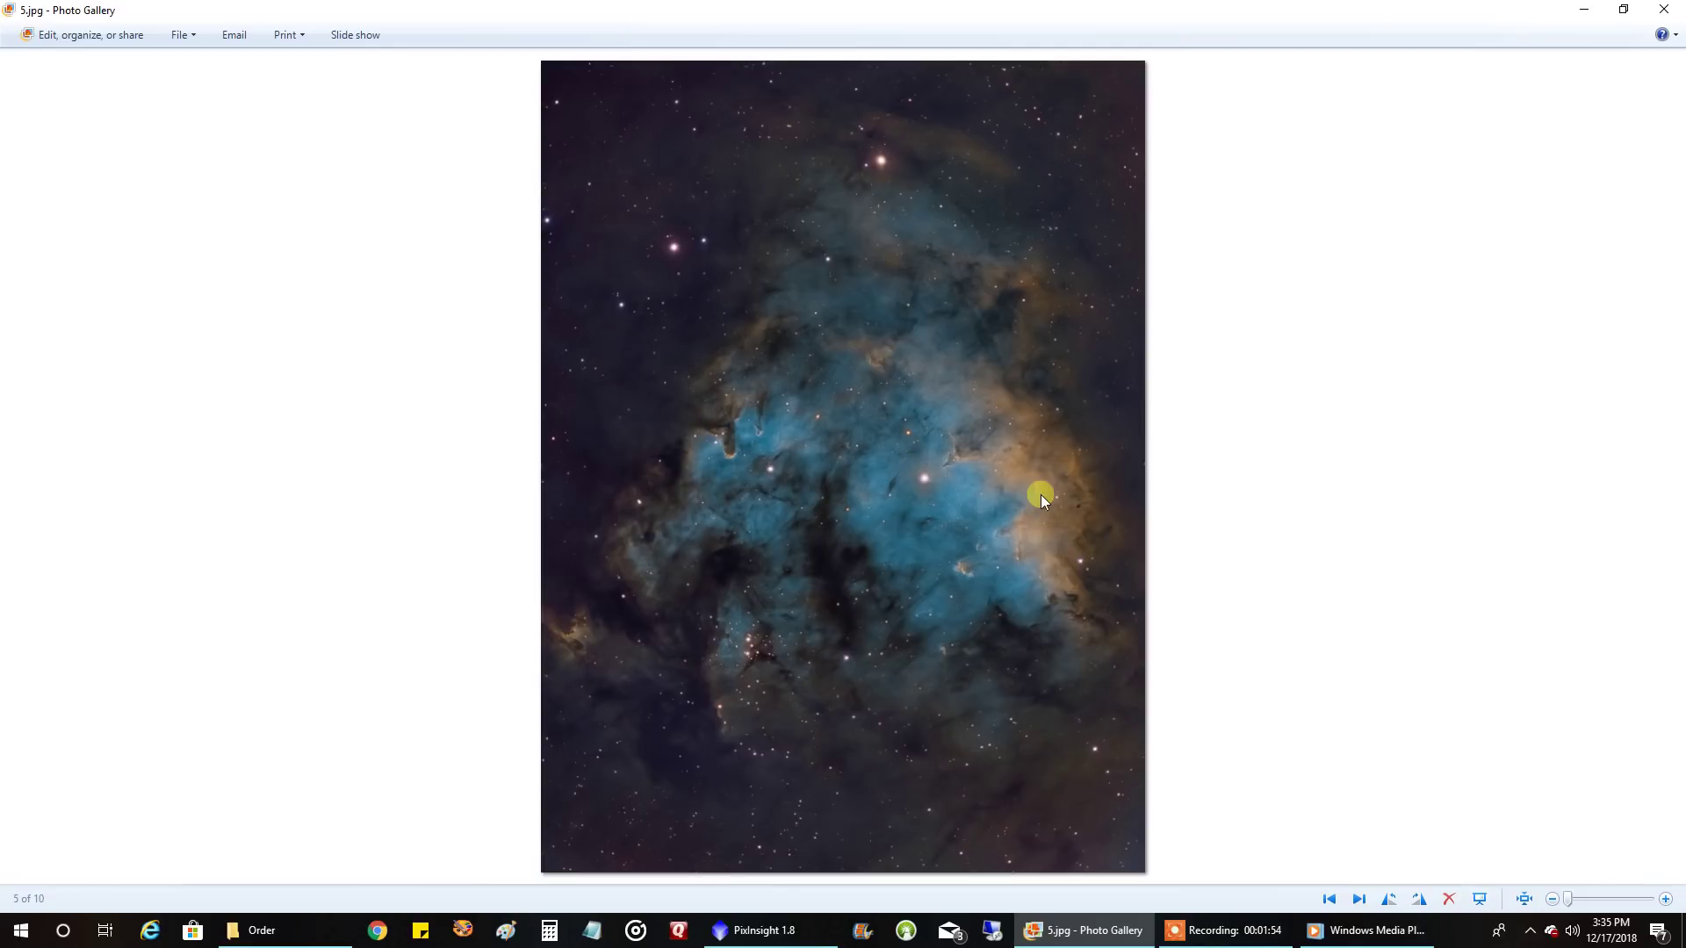
click(1355, 901)
click(1327, 900)
click(1357, 900)
click(1358, 901)
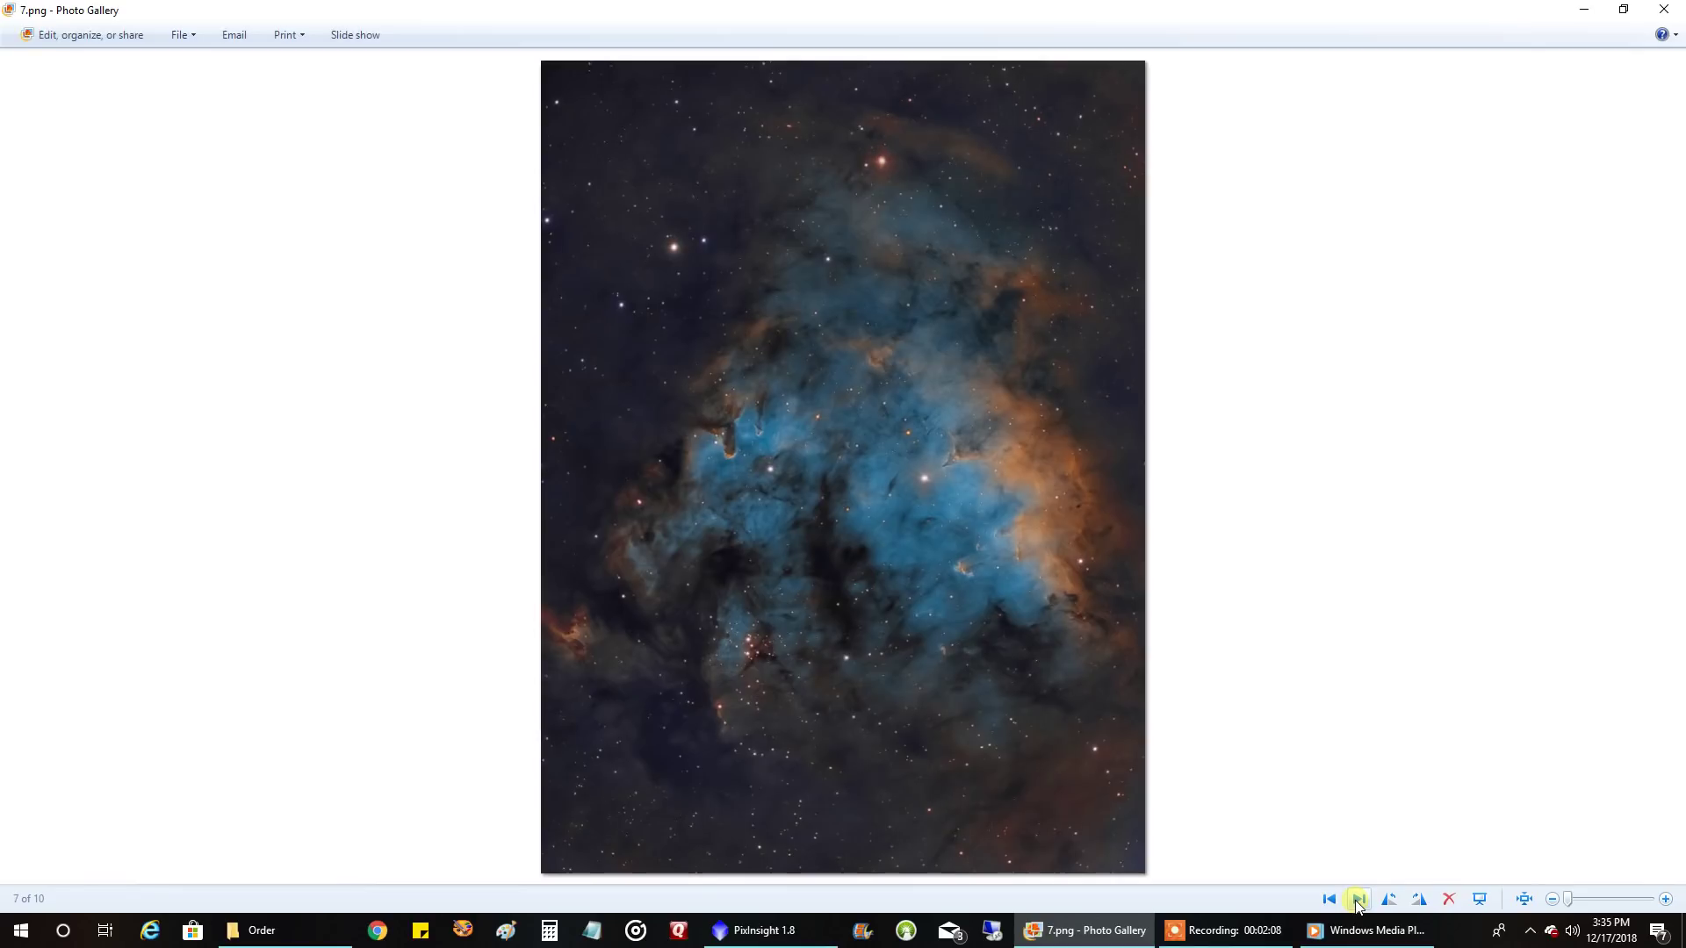
click(1329, 899)
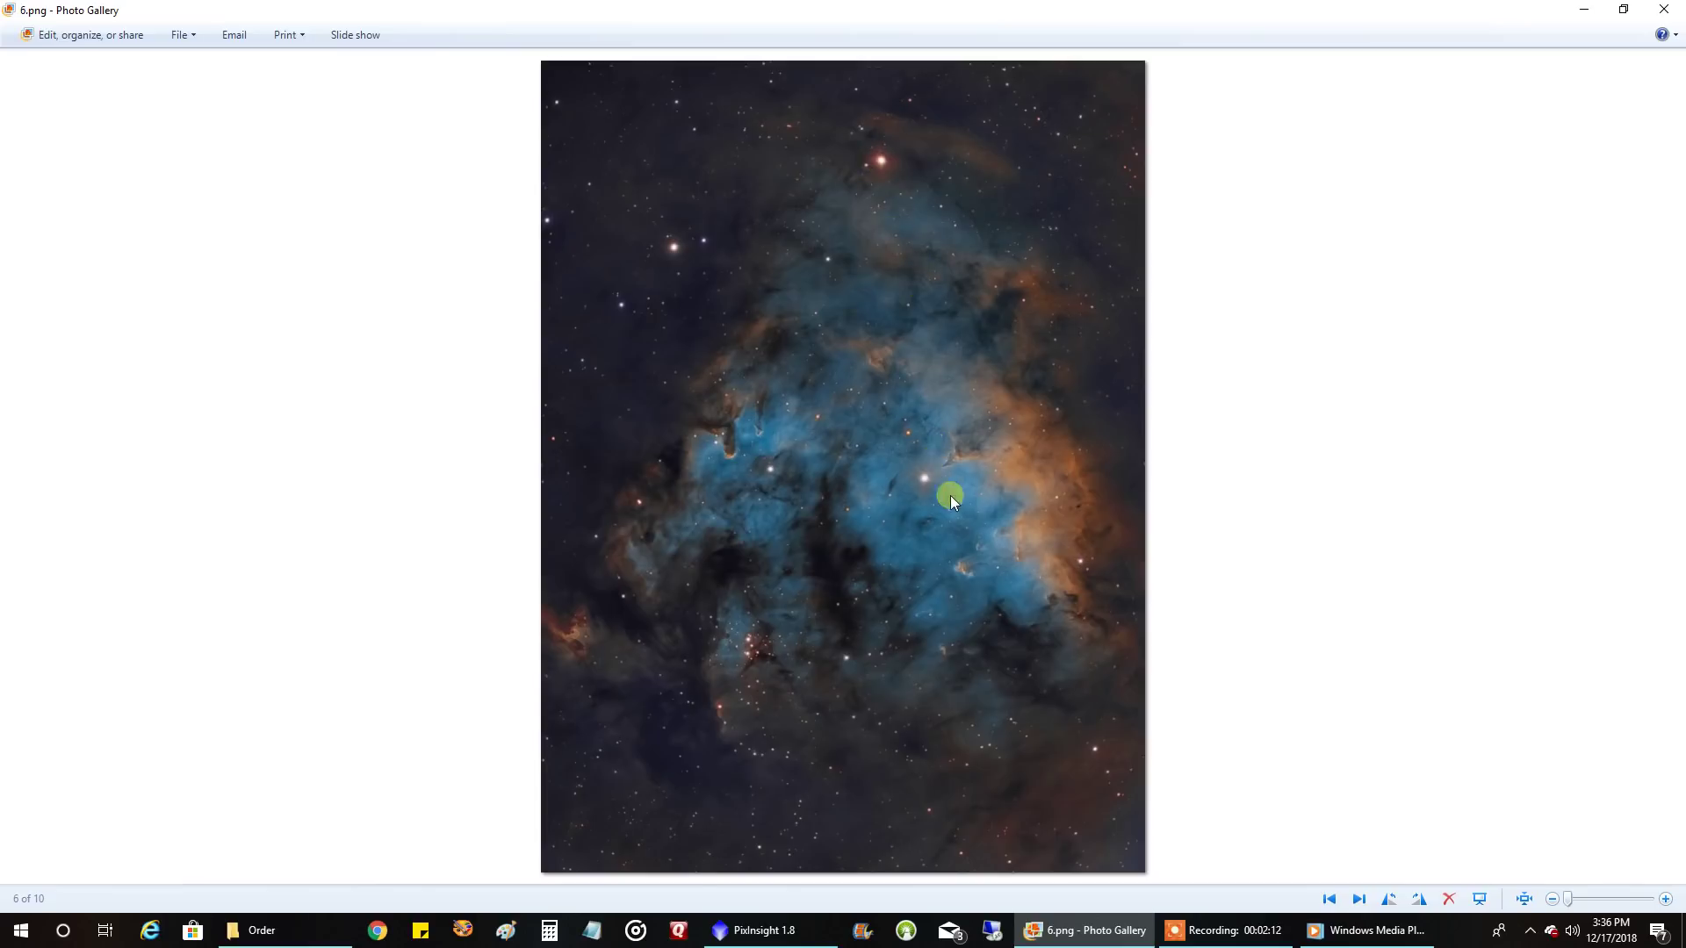
click(1356, 899)
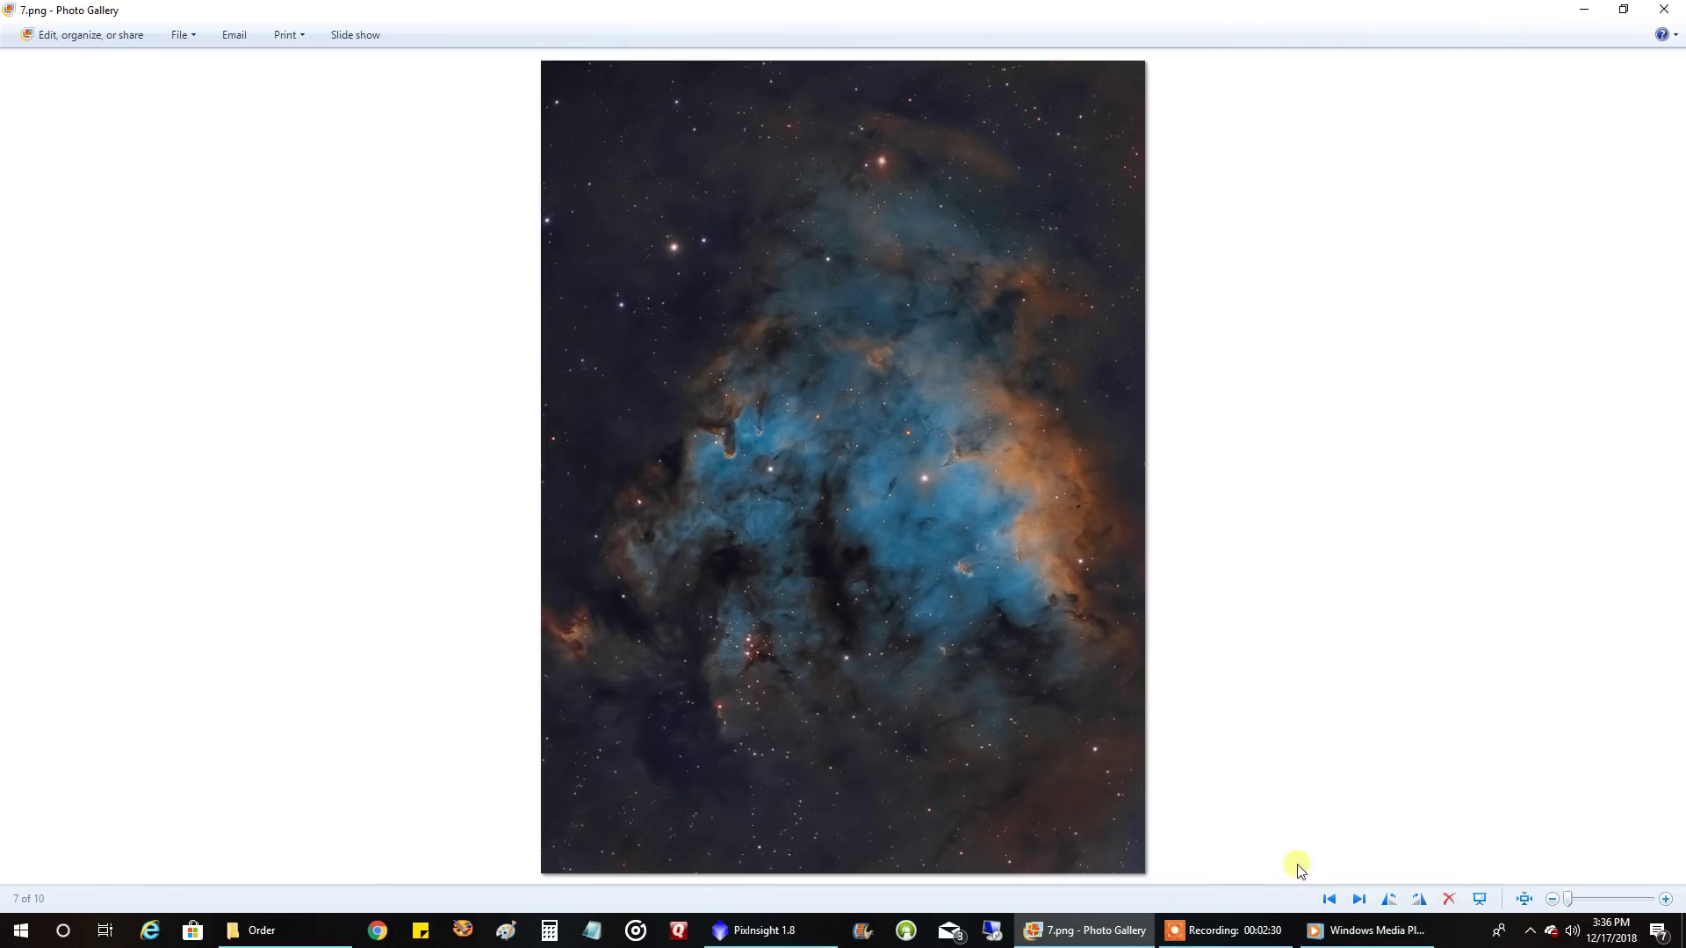
Step: Compare the 8.jpg and 9.png renditions, reach the final NGC 7822.png, then return to PixInsight
click(1355, 898)
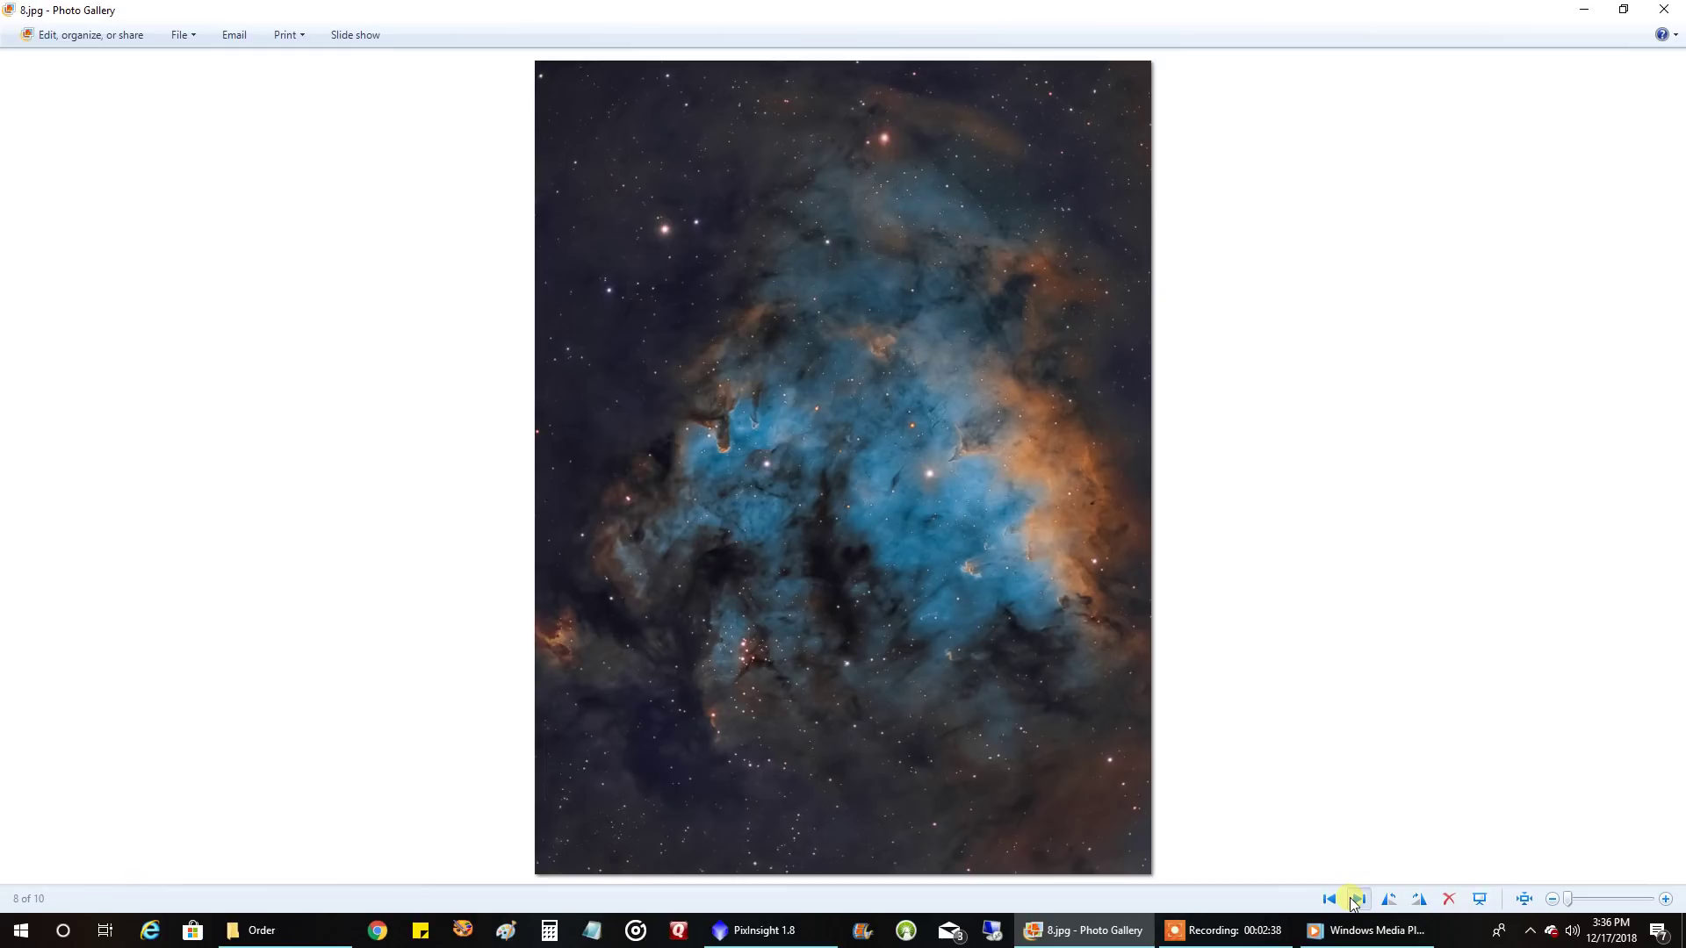
click(1357, 899)
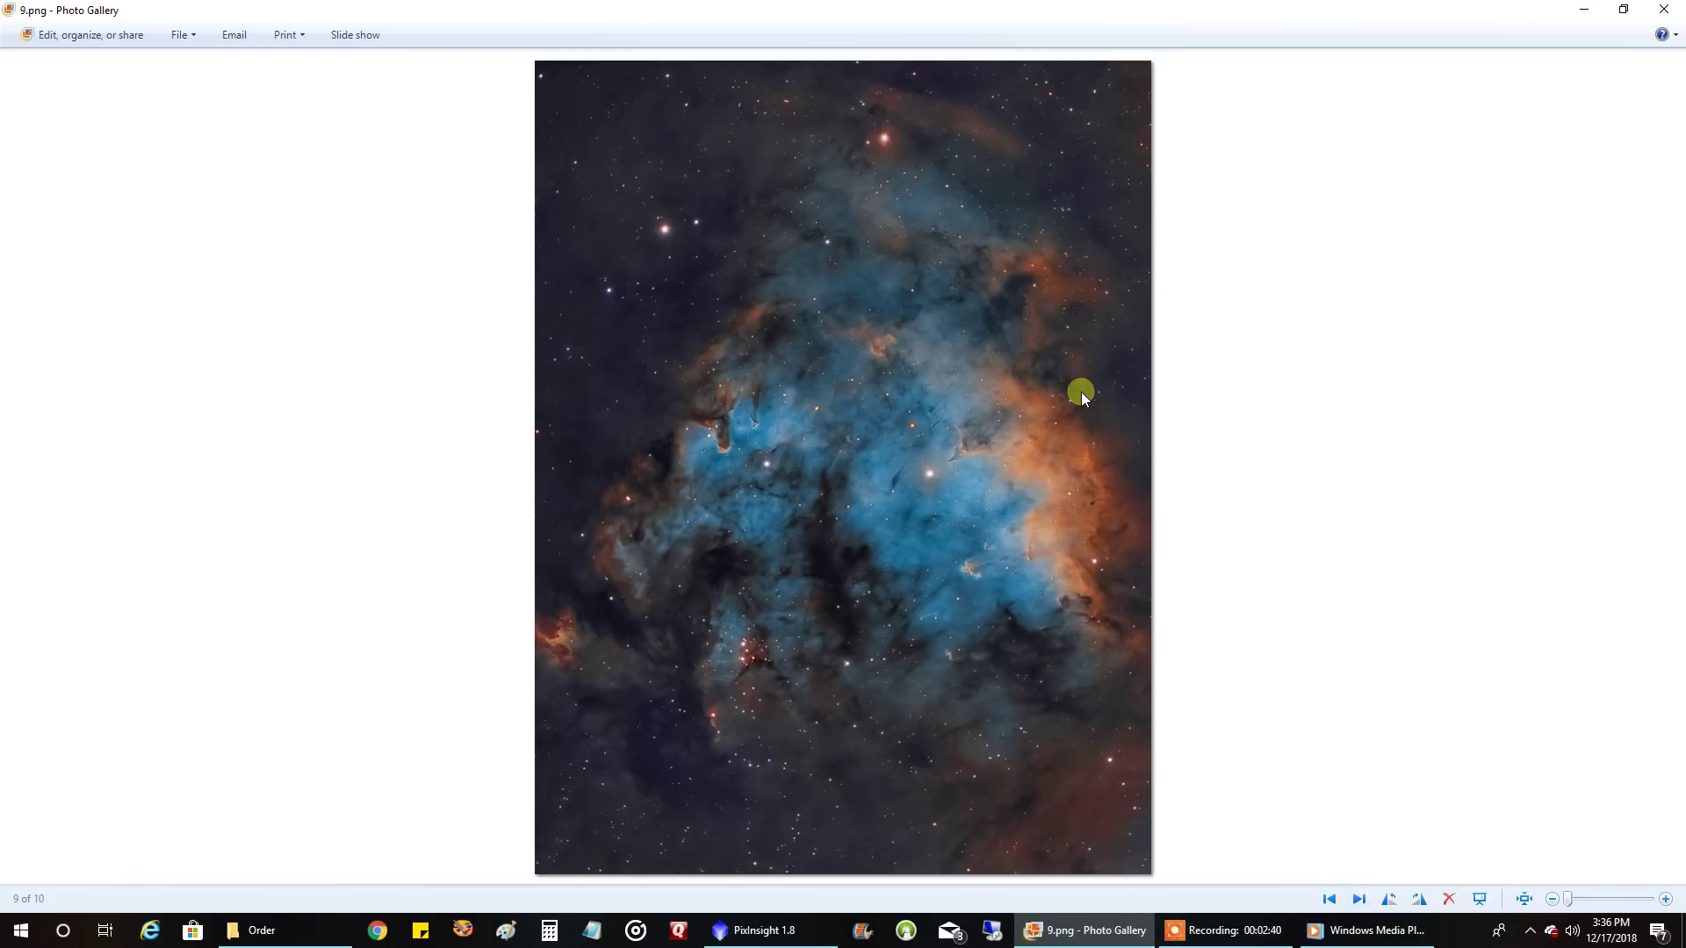
click(1329, 899)
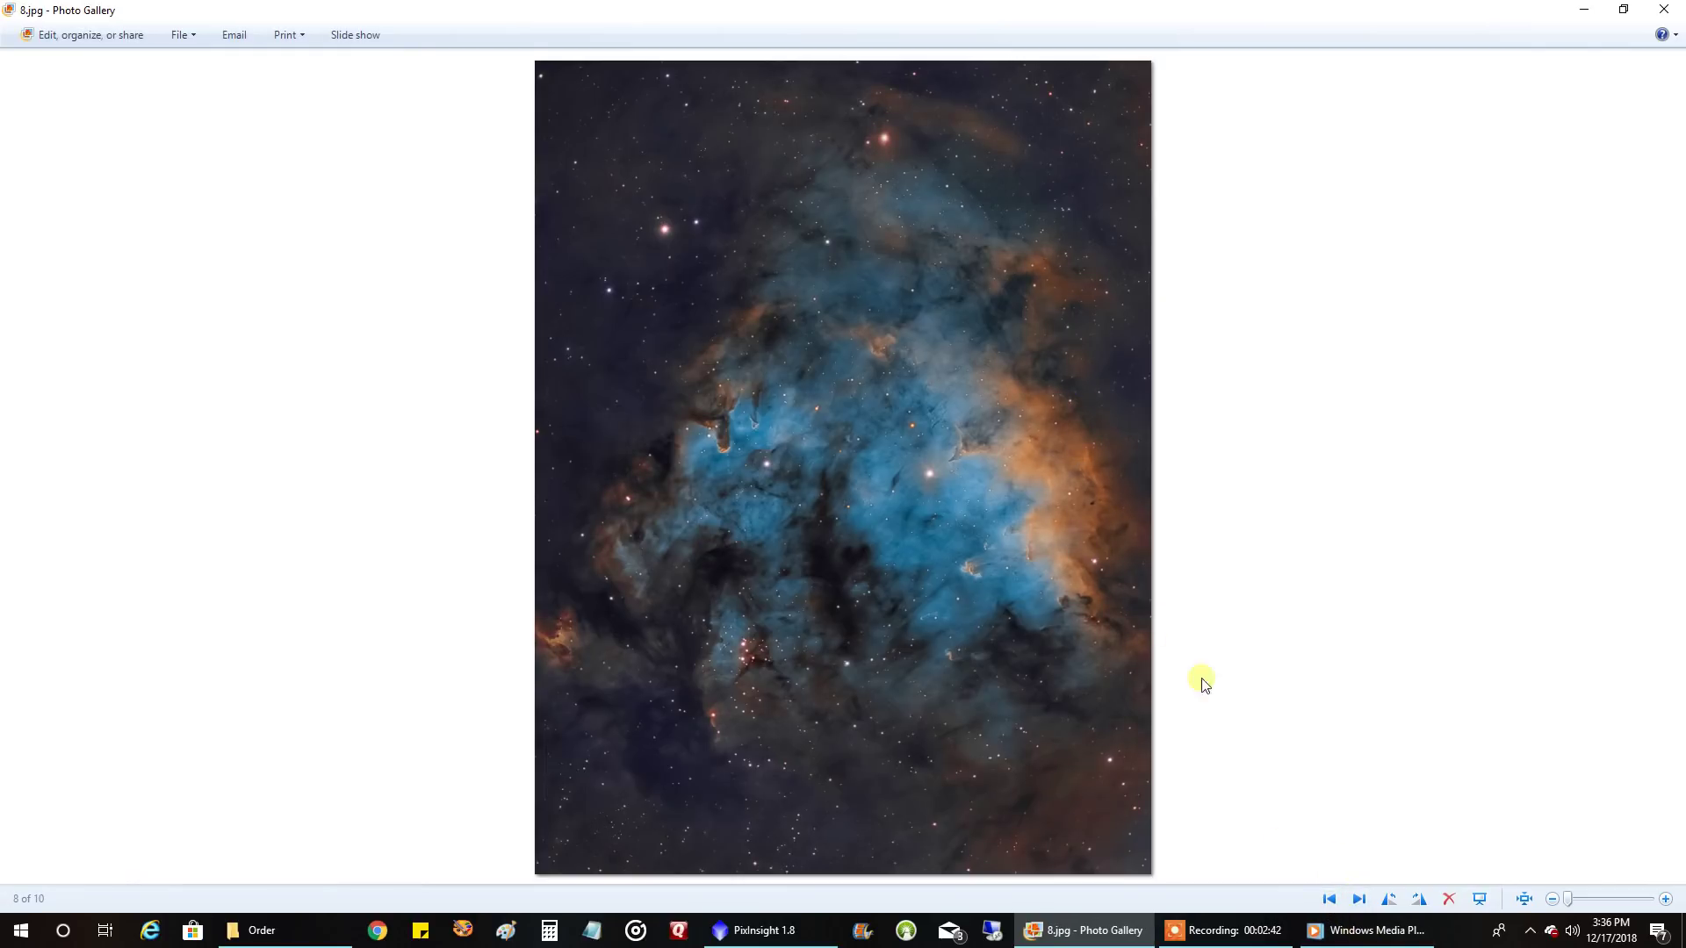
click(1358, 899)
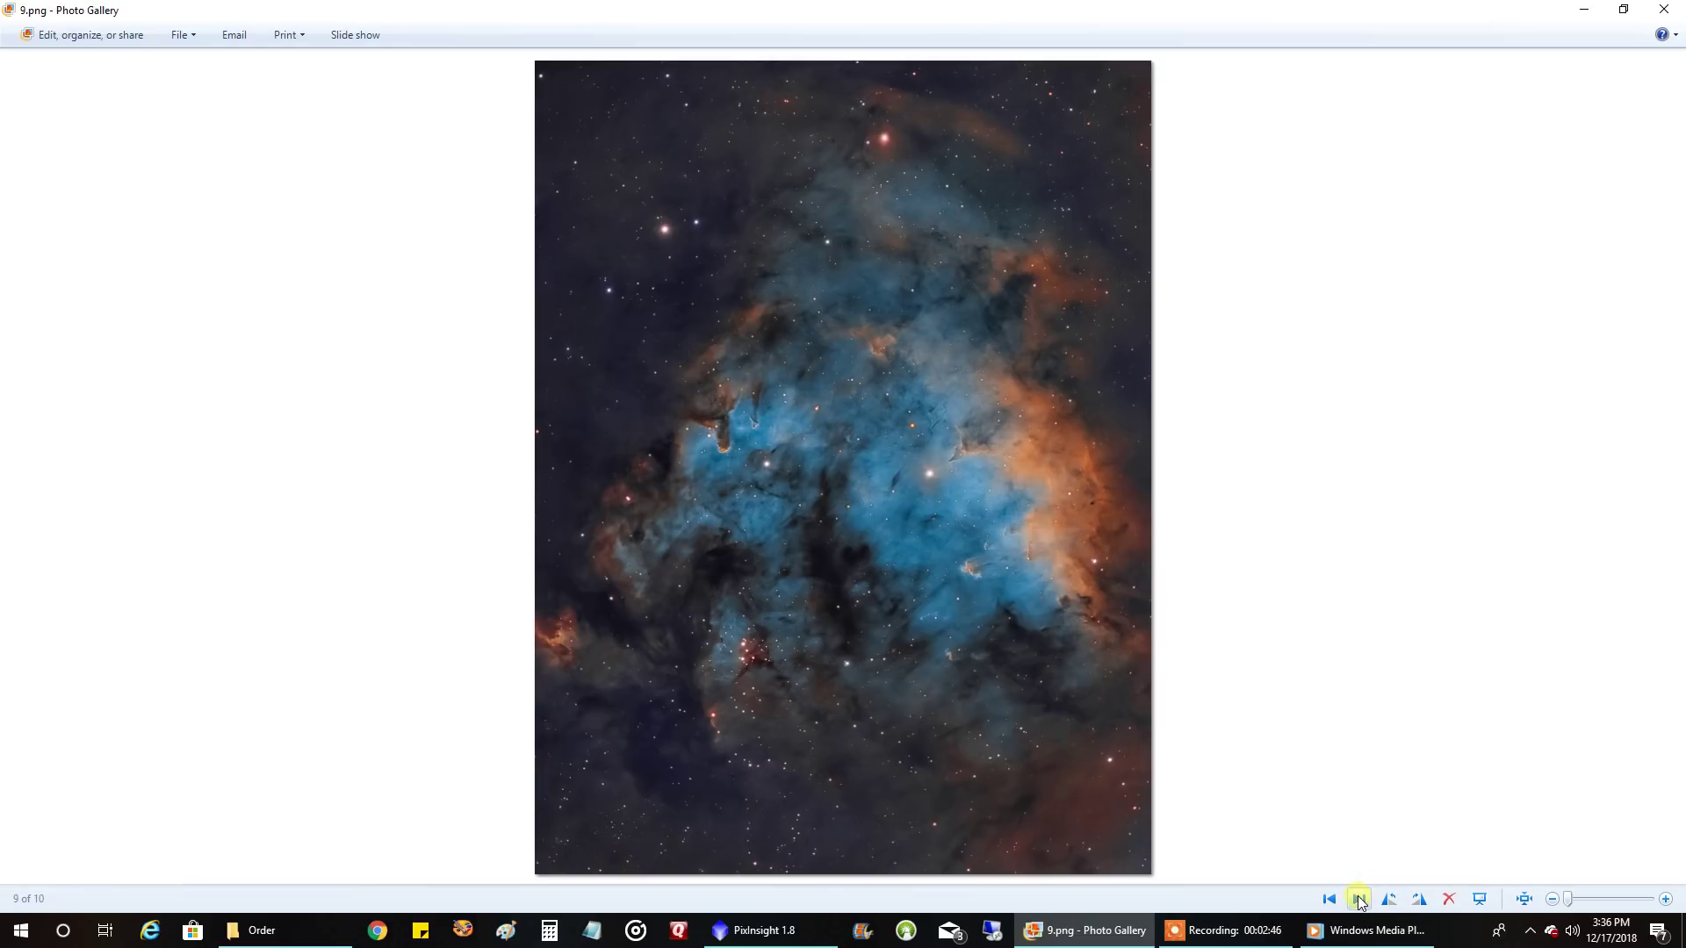
click(1358, 899)
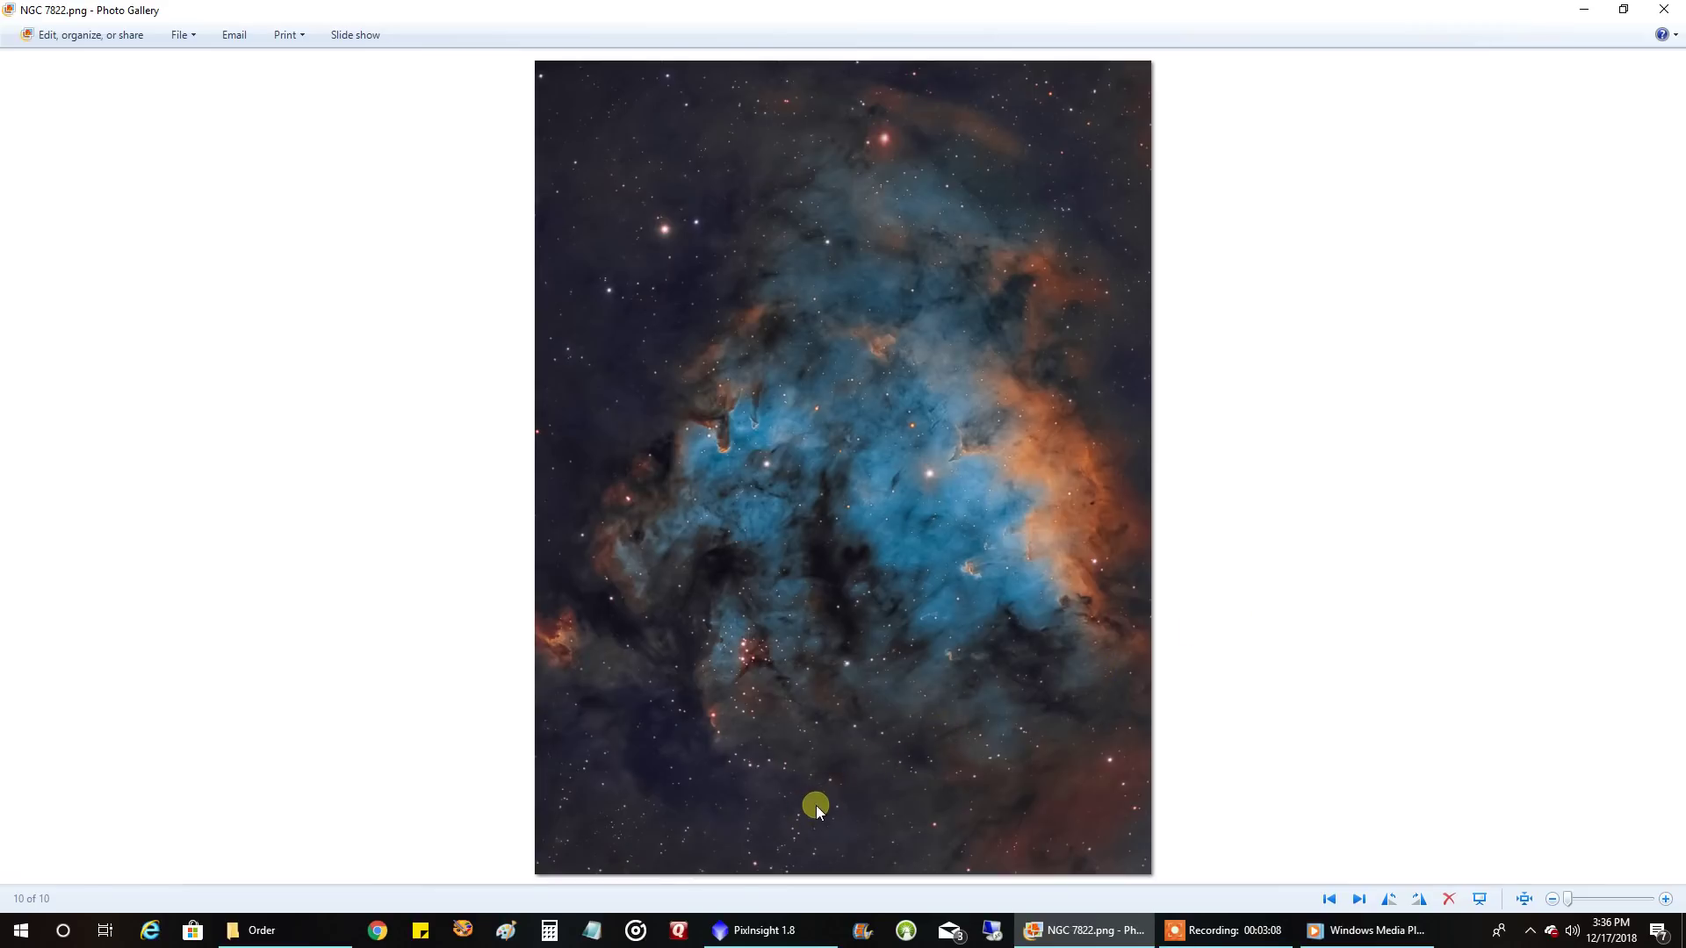
click(766, 932)
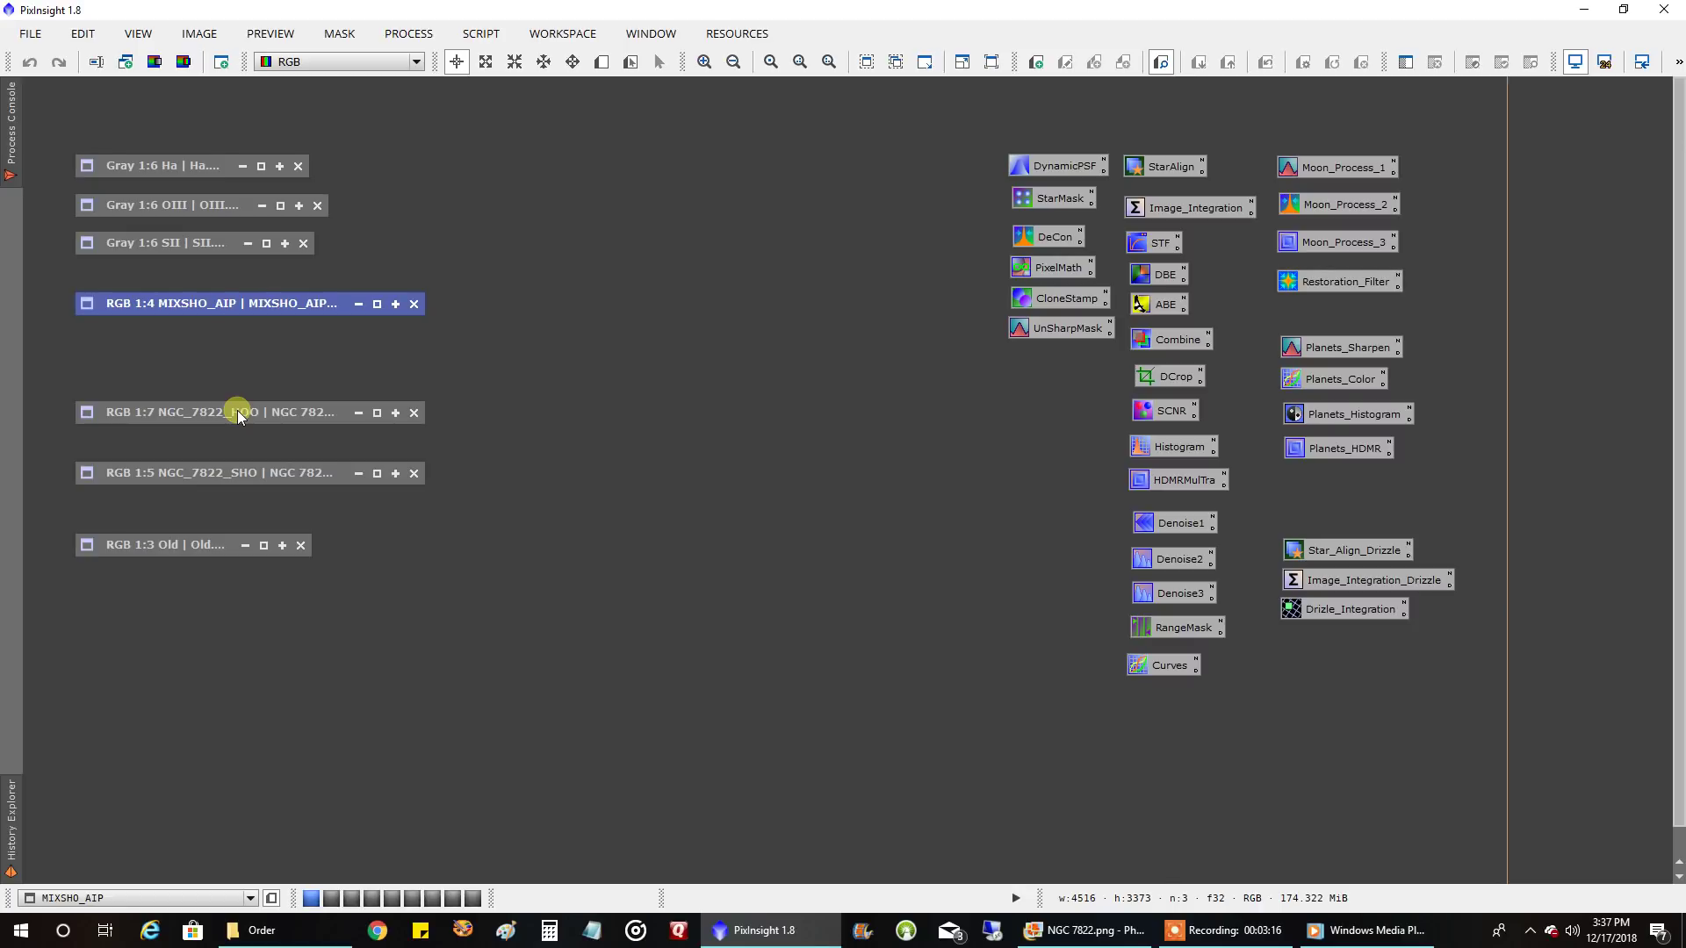
Step: Restore NGC_7822_HOO at the upper left at 1:7 zoom, then restore NGC_7822_SHO
double_click(239, 412)
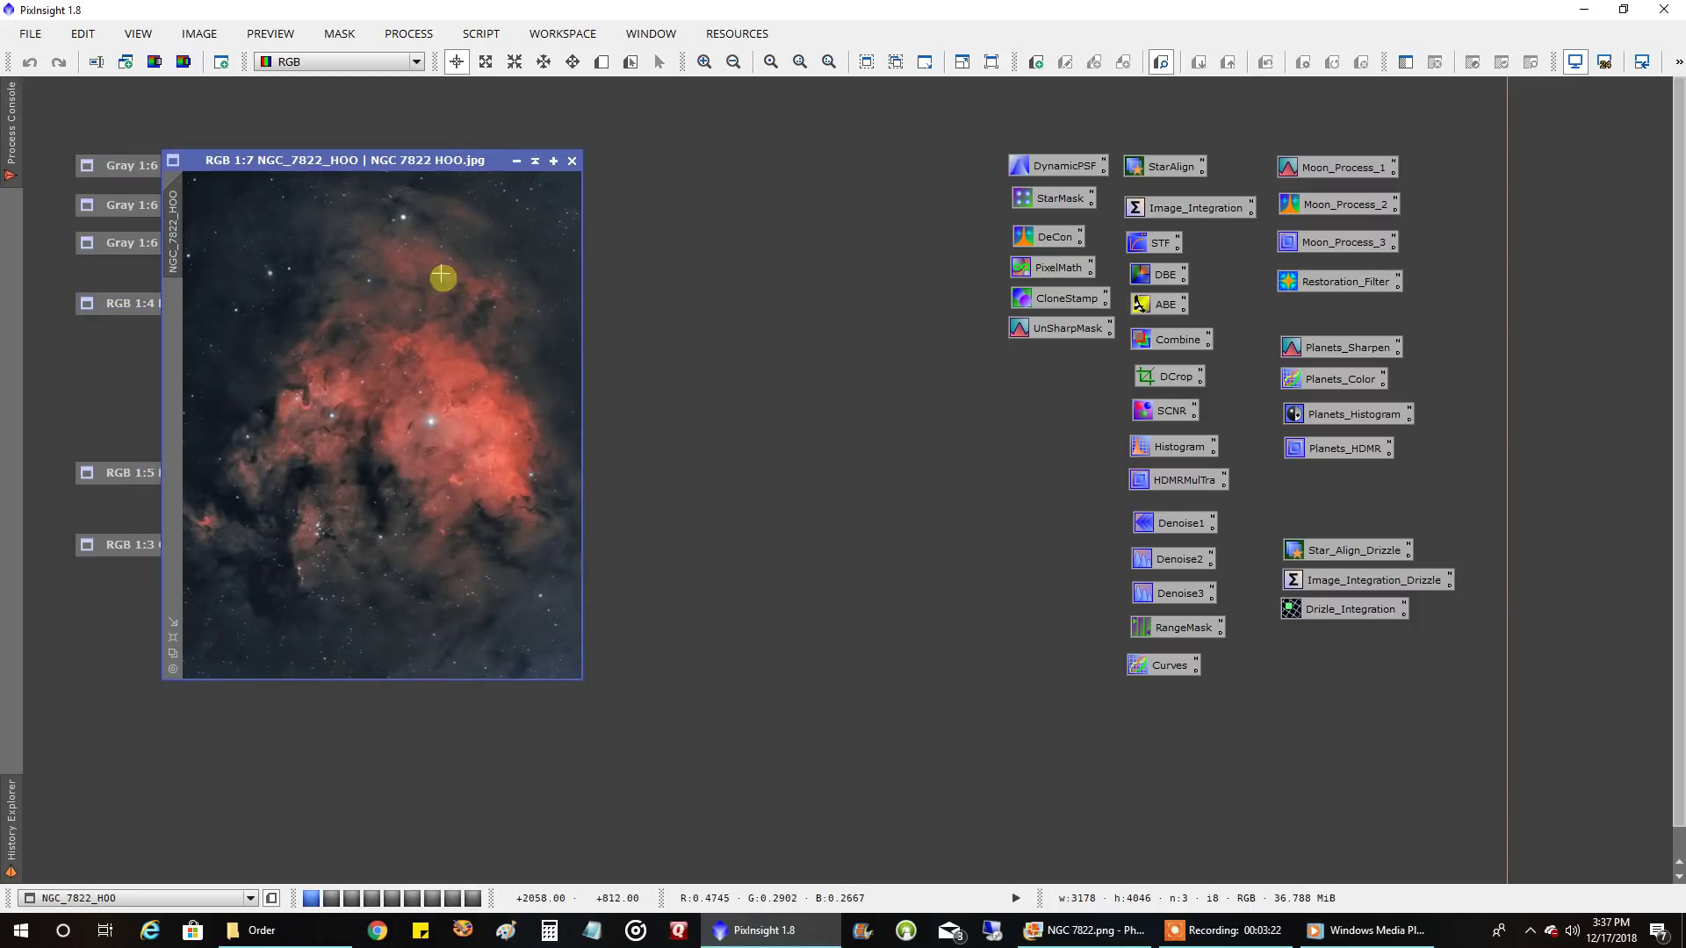
drag(422, 162, 380, 119)
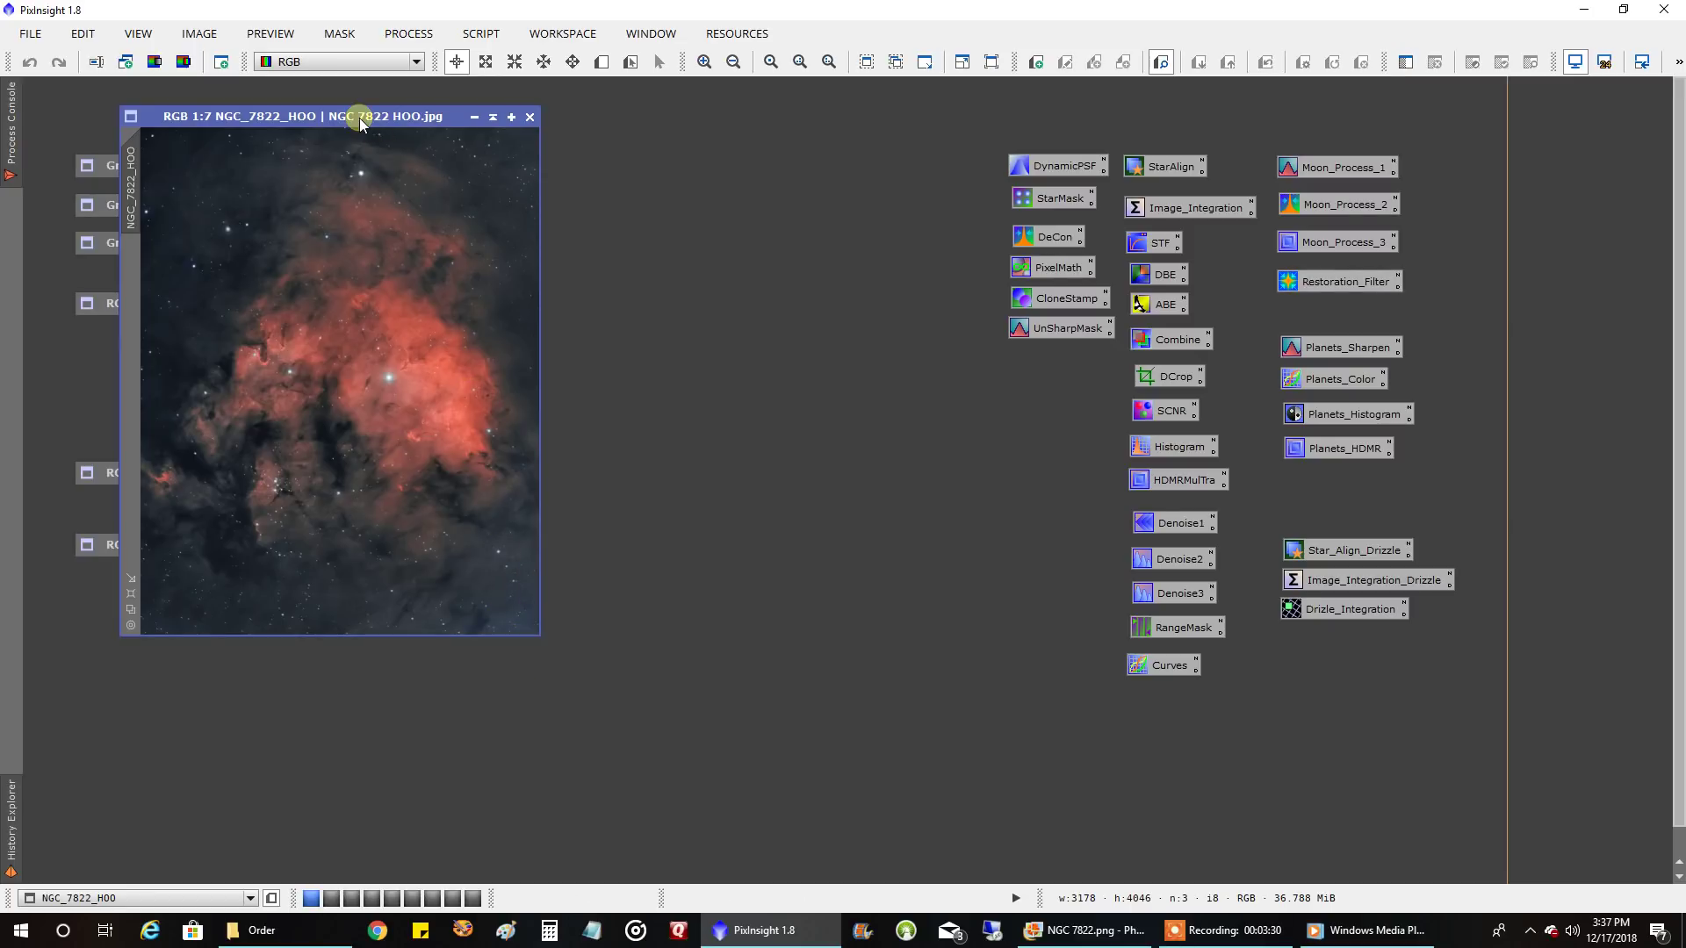
drag(360, 118, 388, 141)
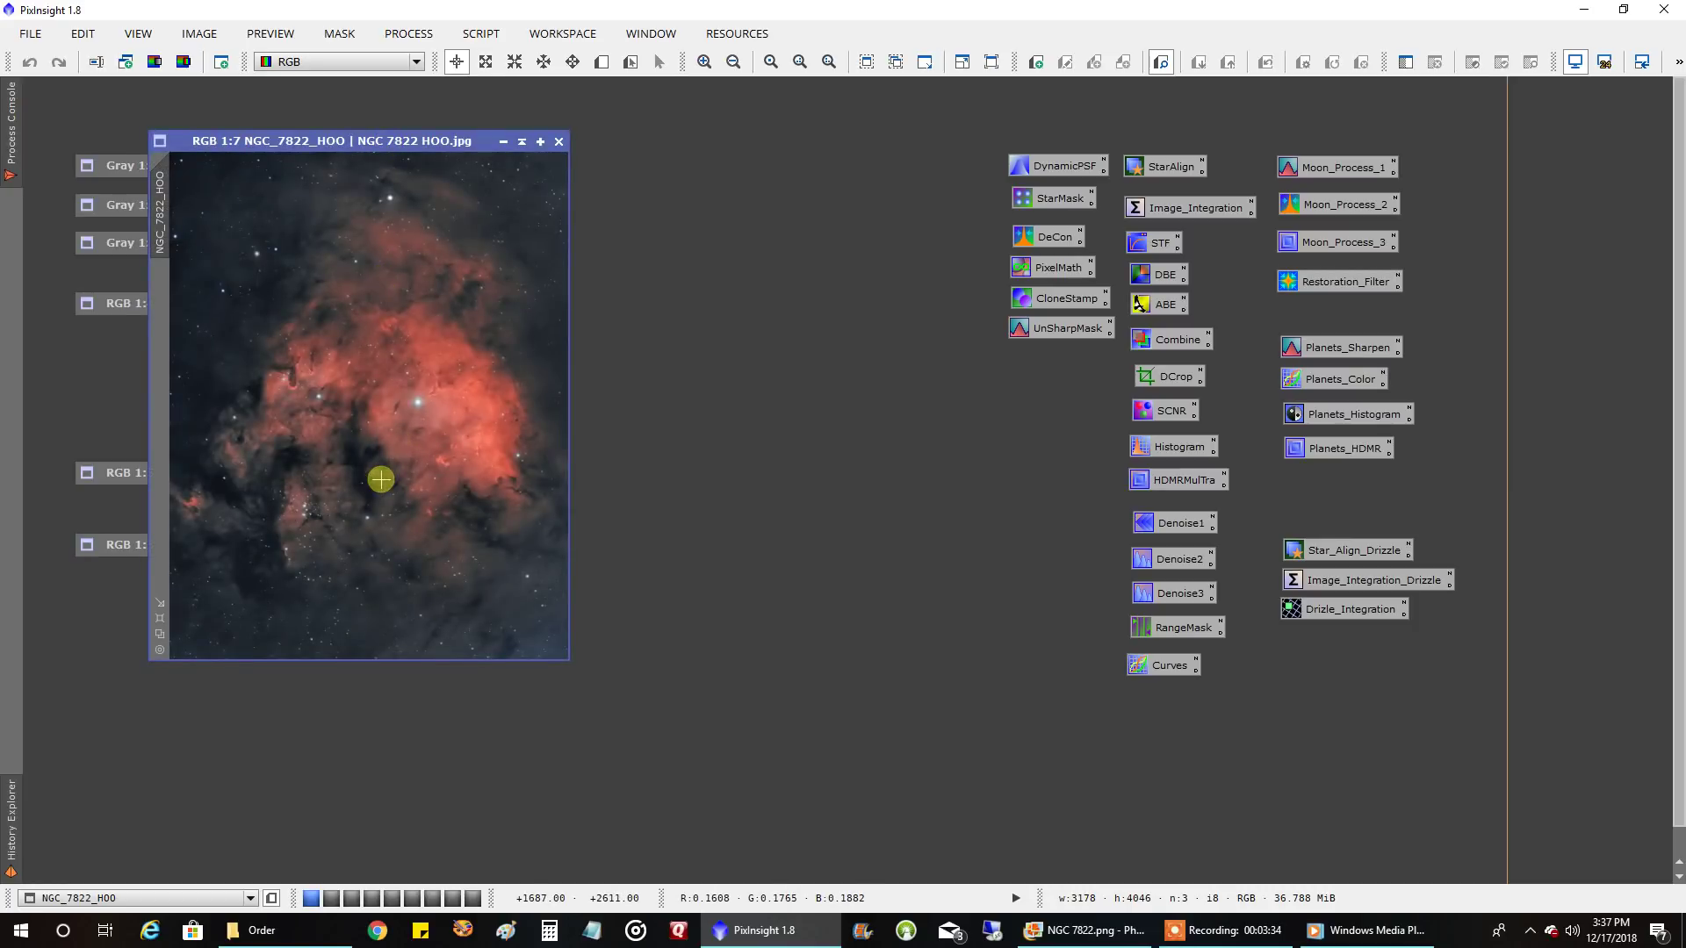
scroll(172, 602, up, 2)
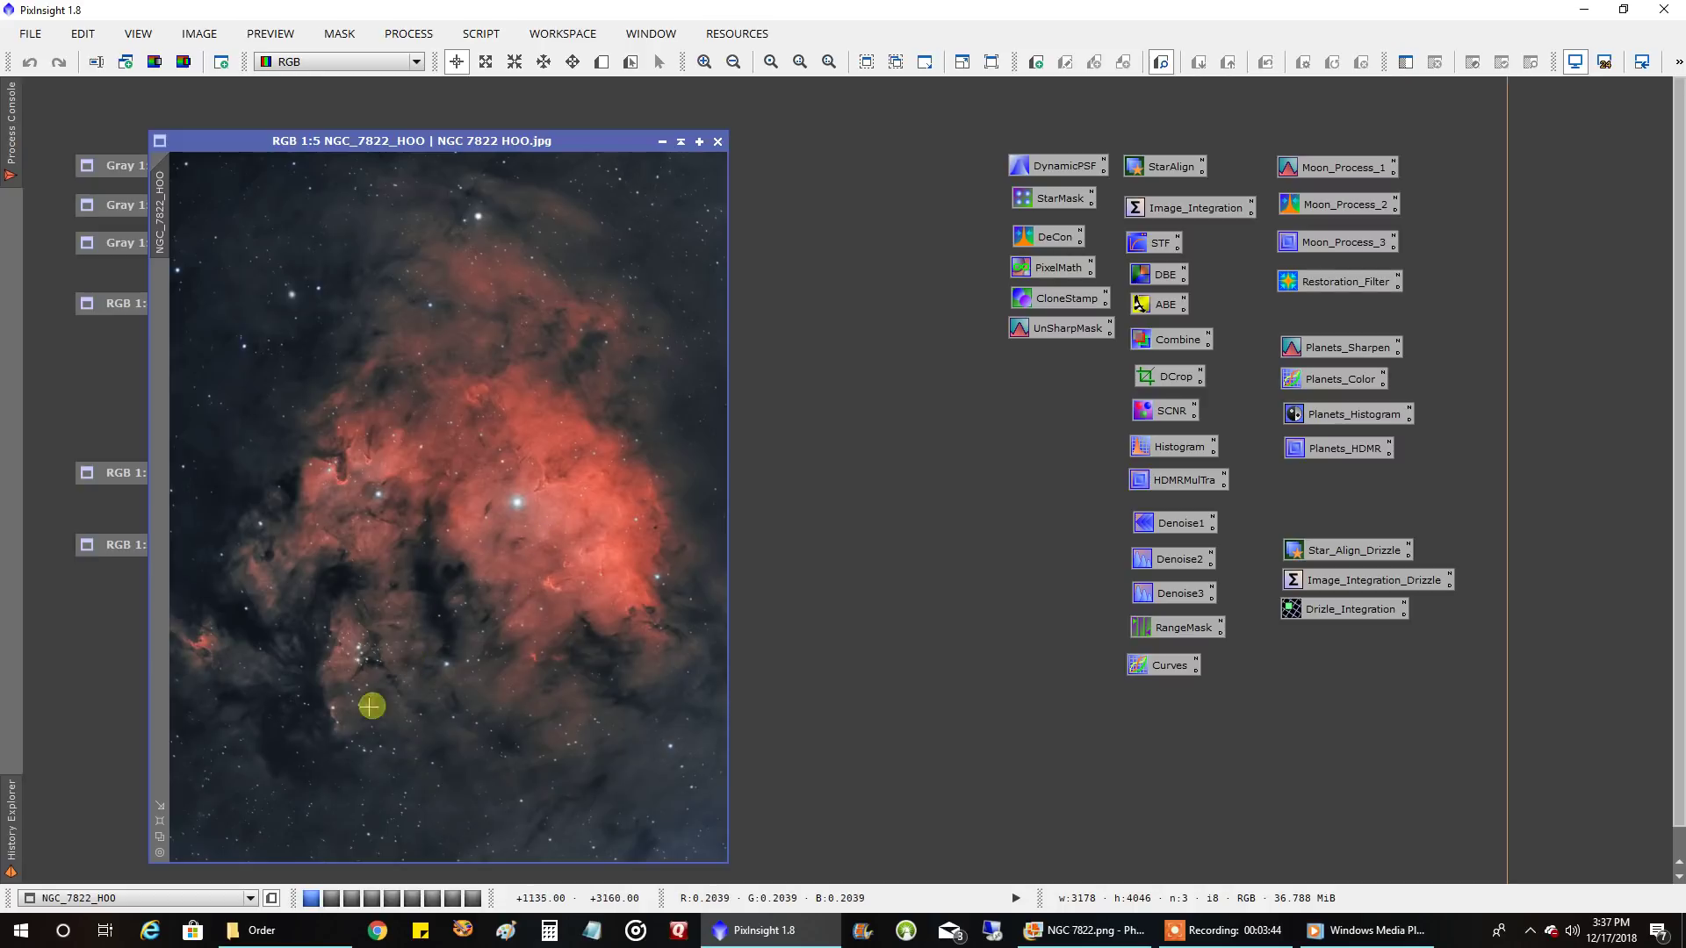
click(162, 837)
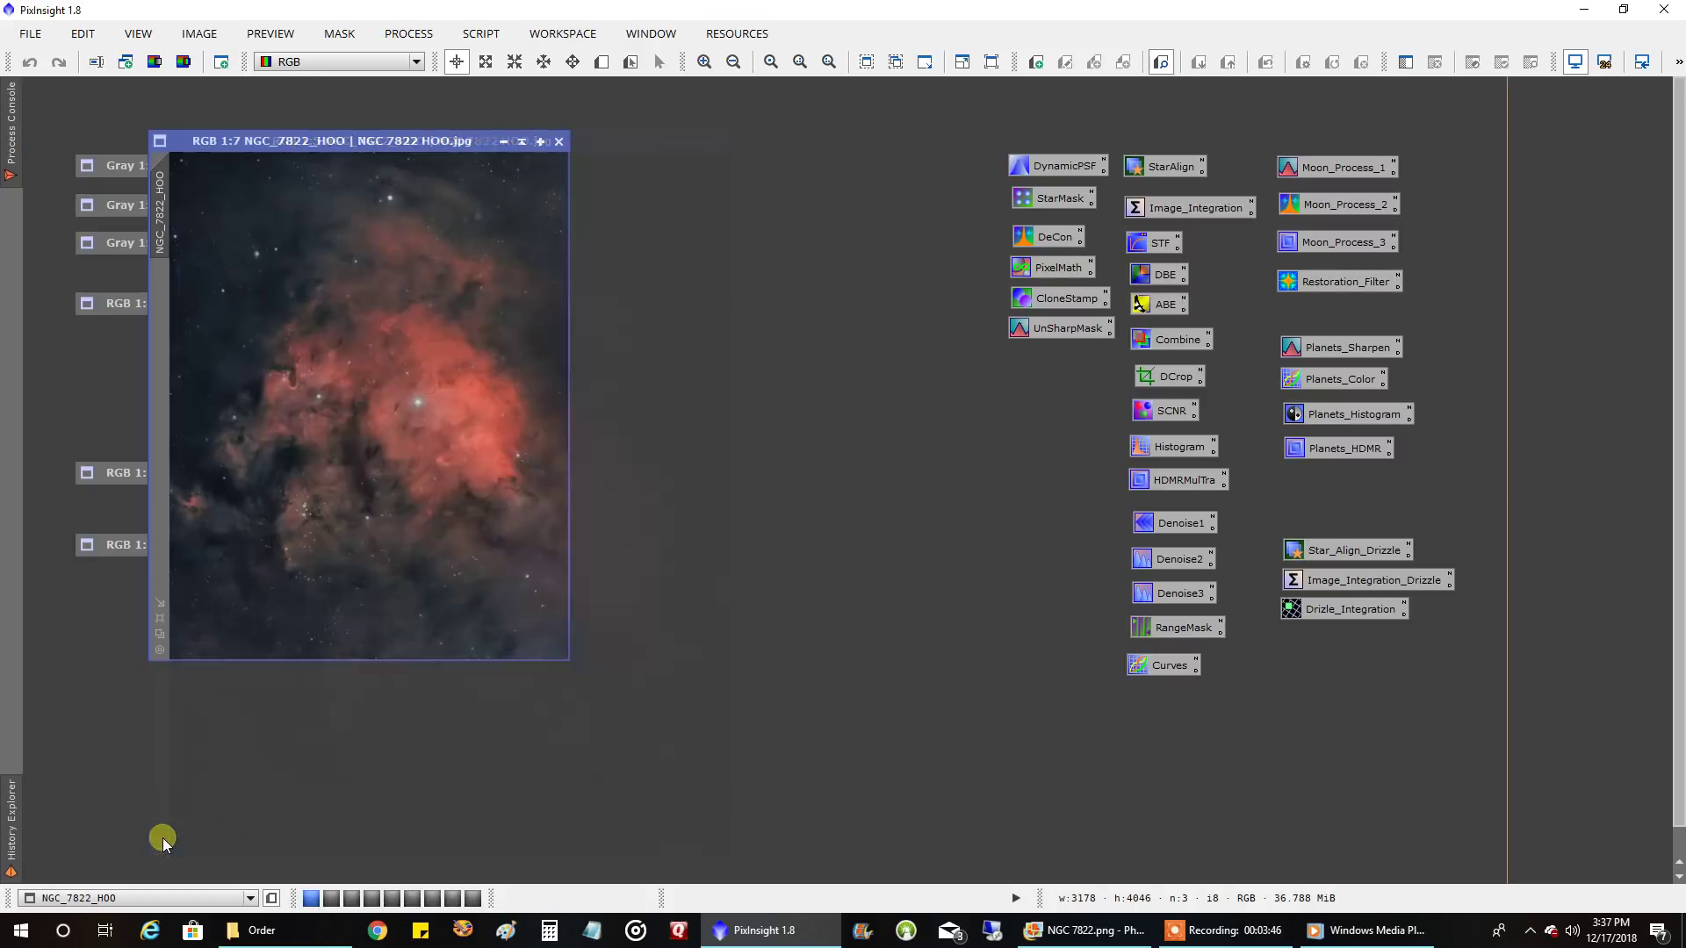
double_click(123, 473)
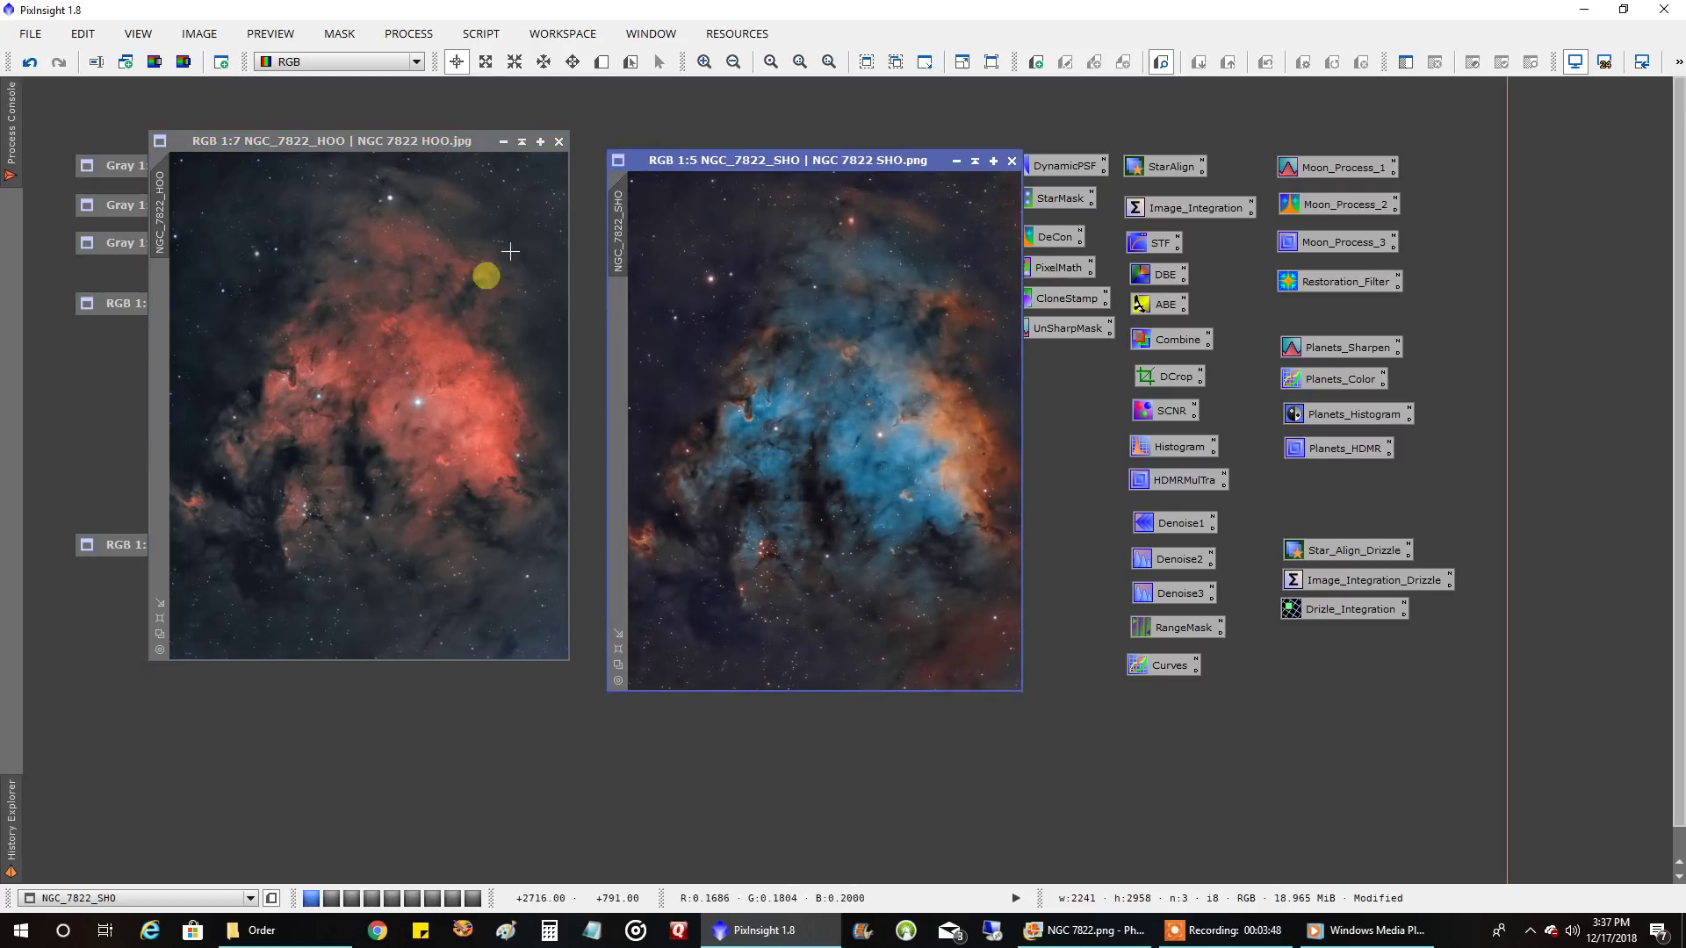
Step: Place SHO beside HOO, restore Old.jpg to the right of SHO, and bring SHO forward
drag(717, 167, 708, 139)
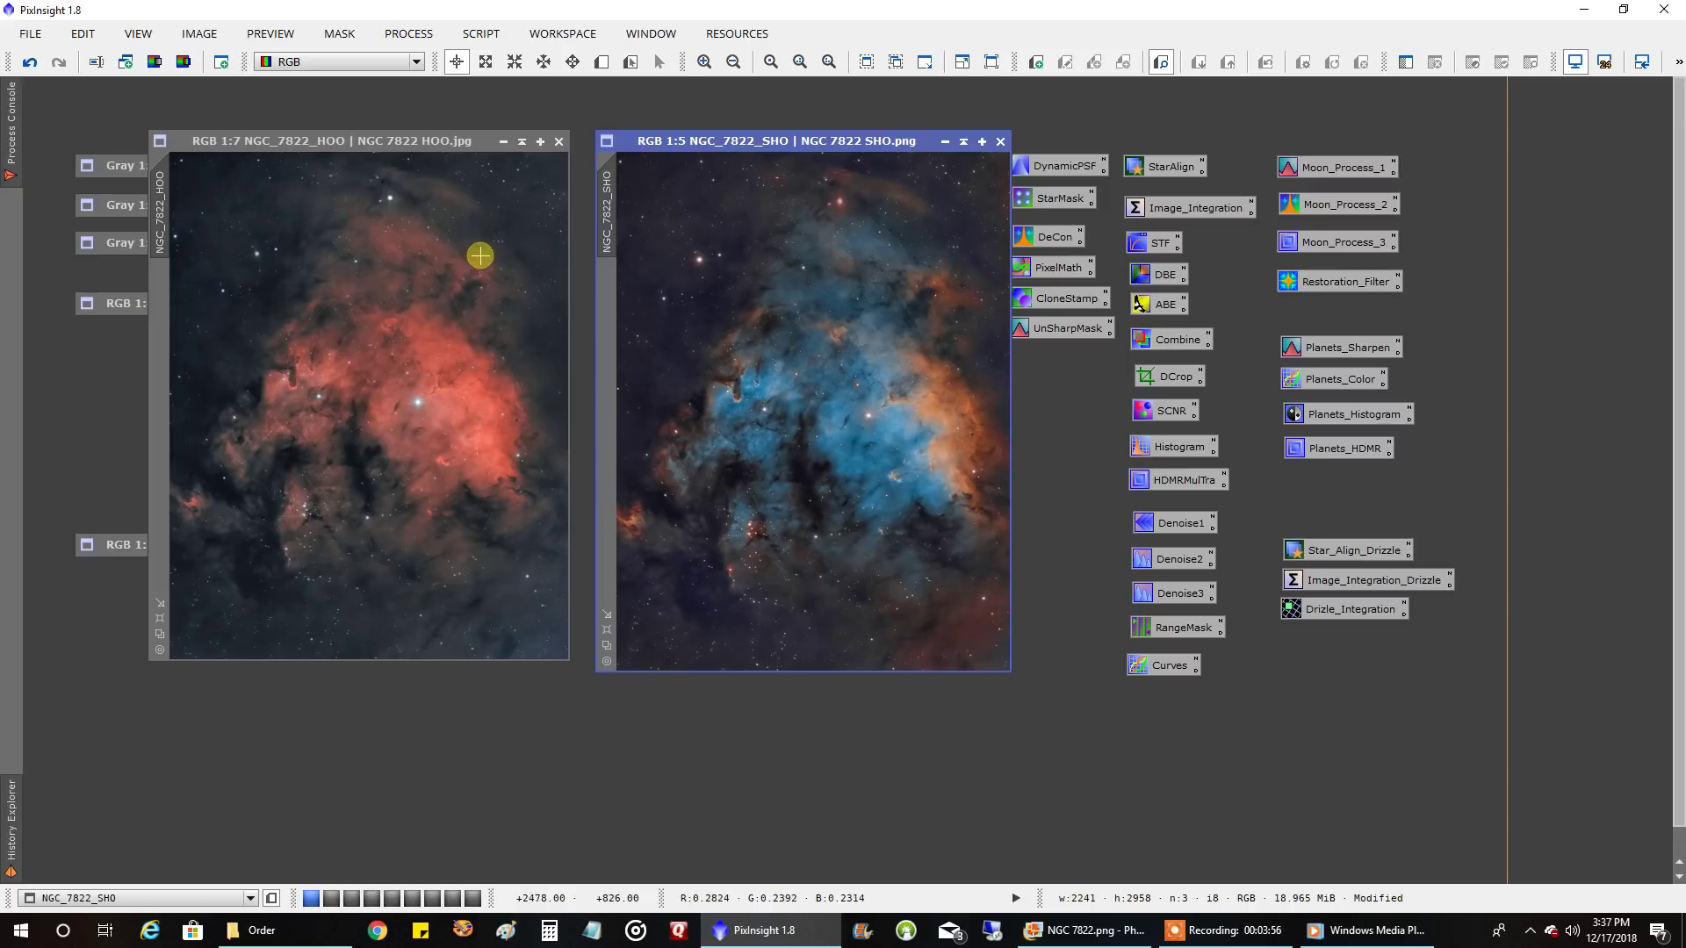
double_click(128, 544)
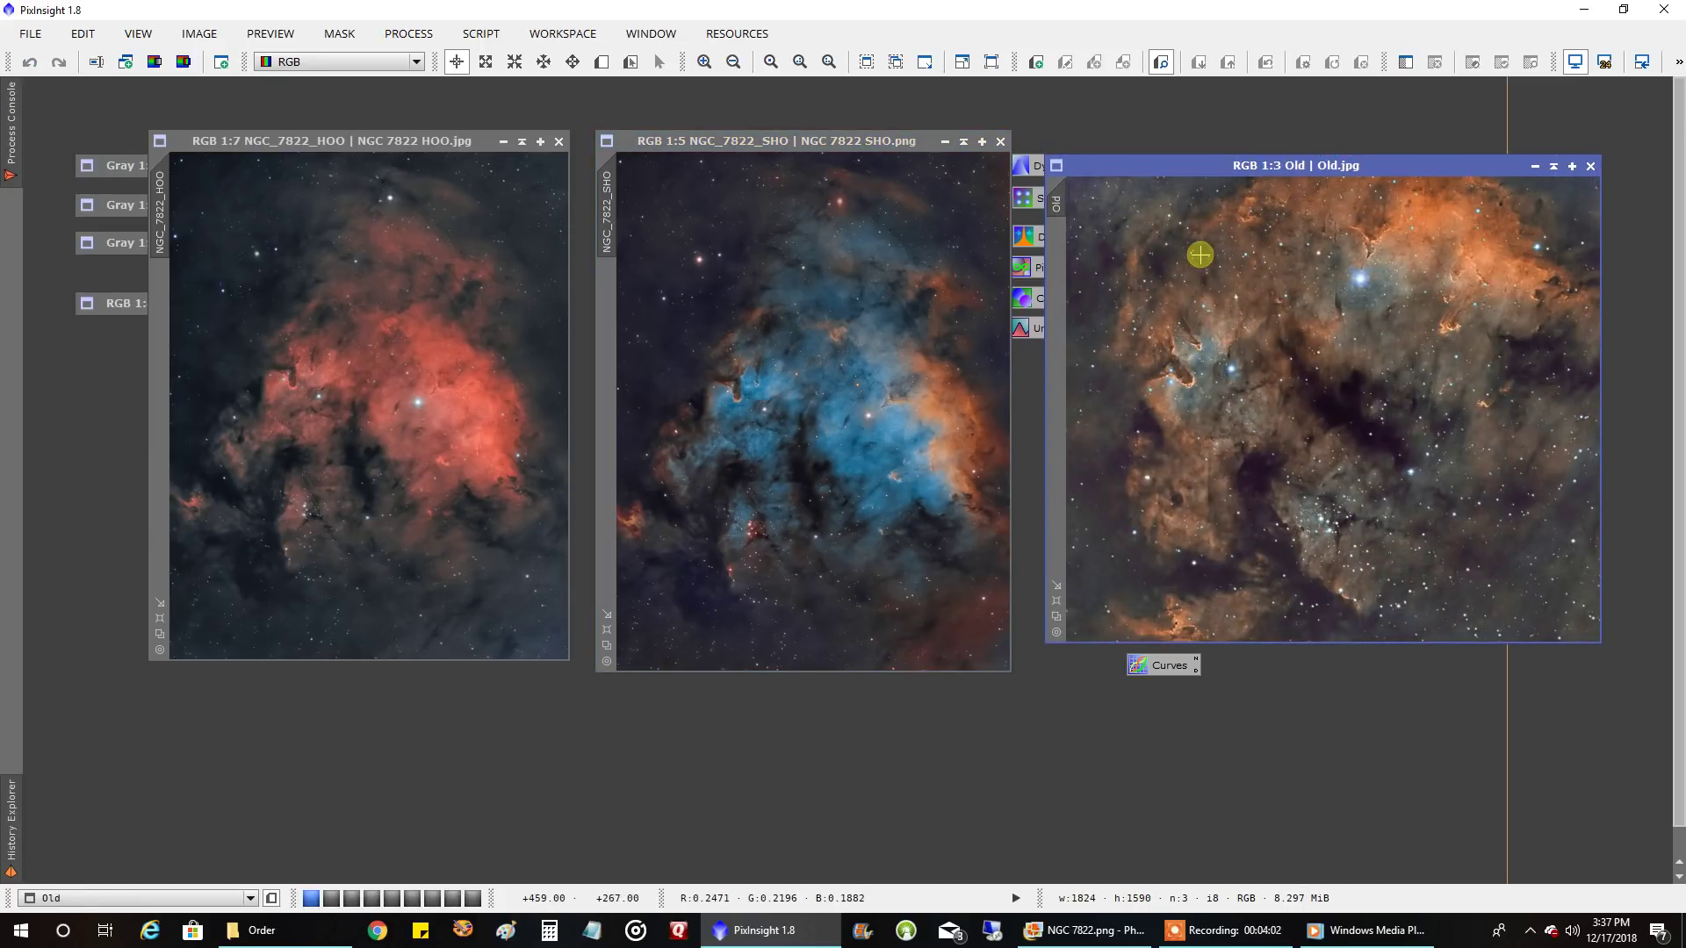
drag(1162, 170, 1152, 151)
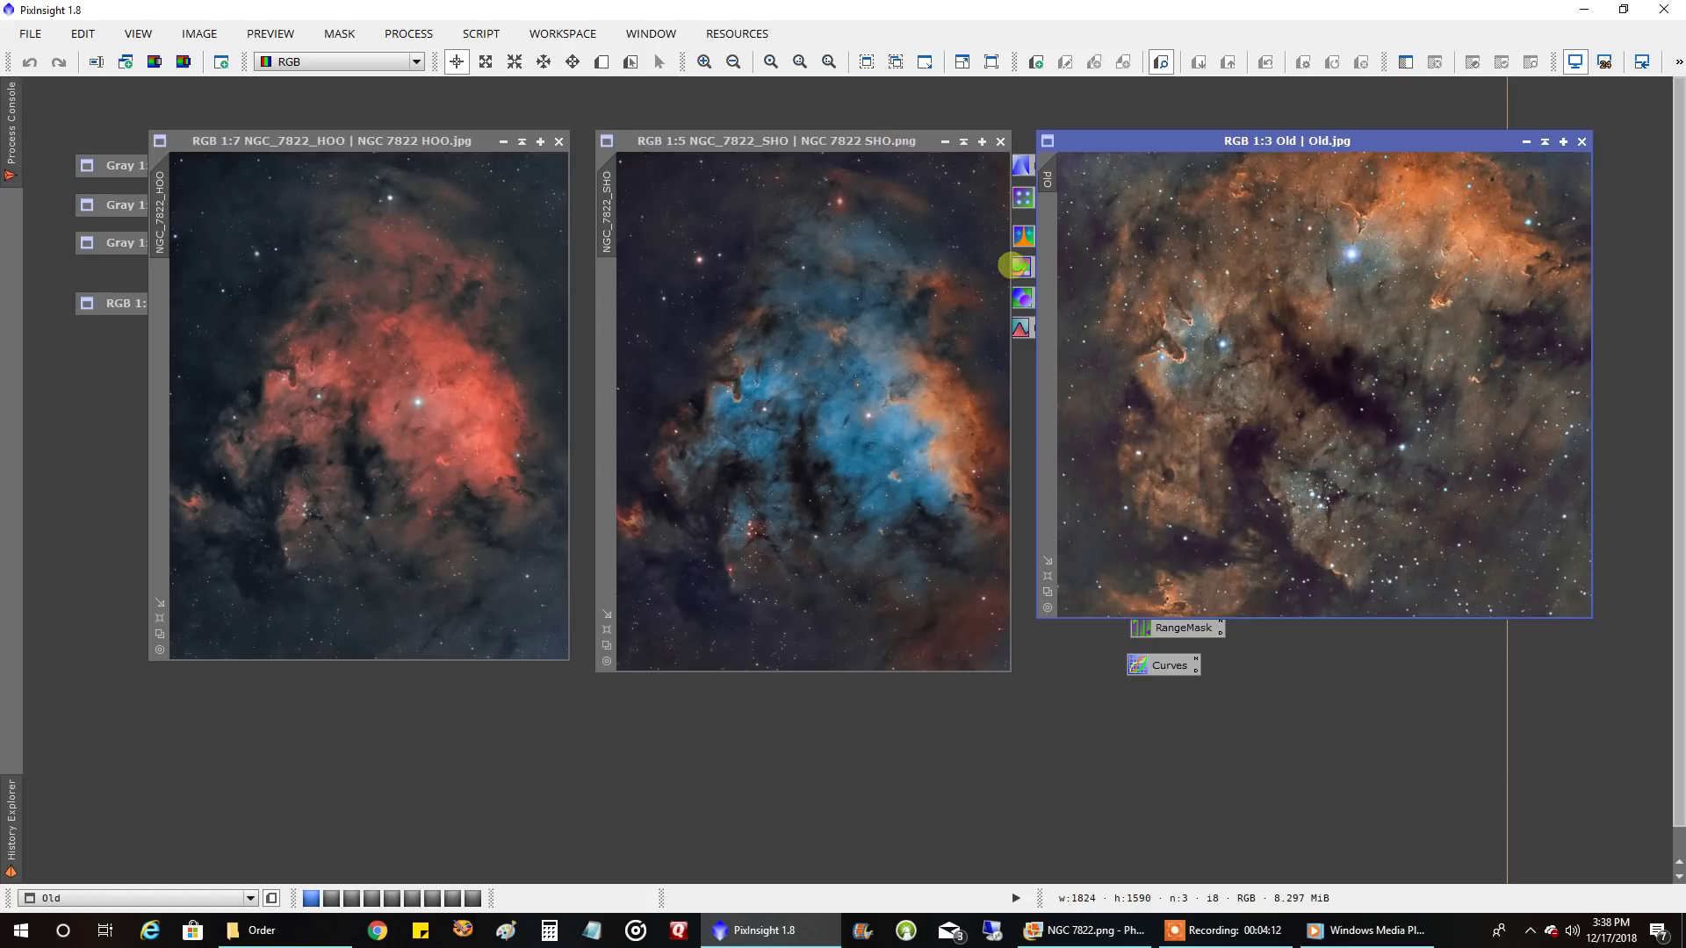
click(888, 312)
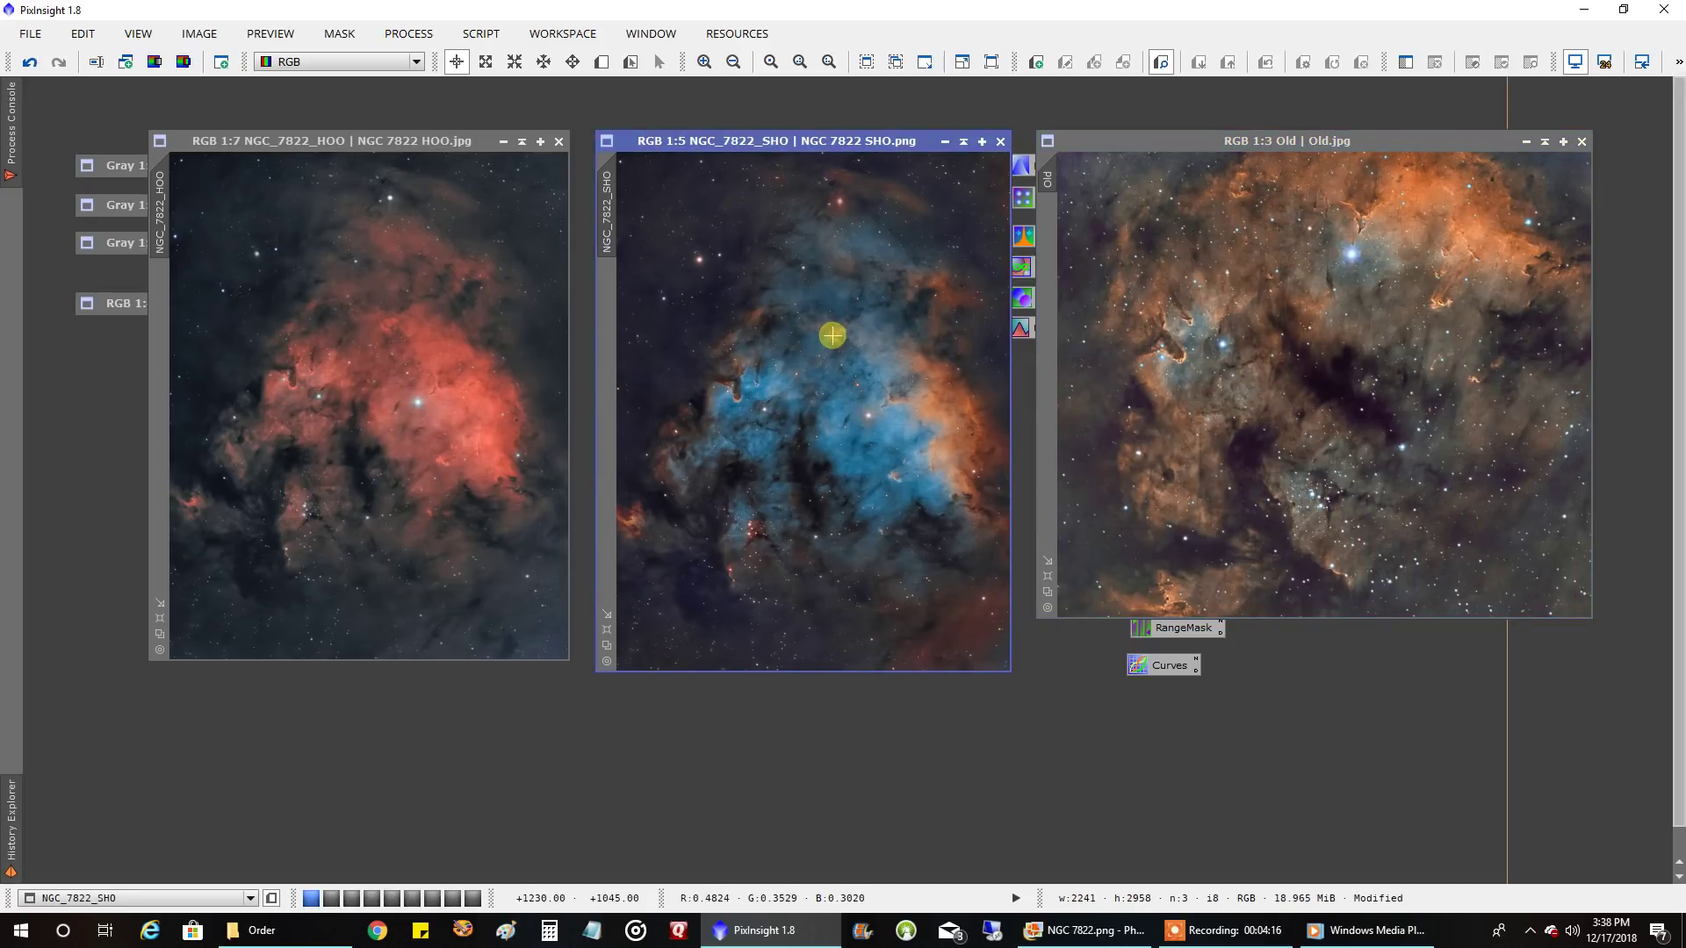